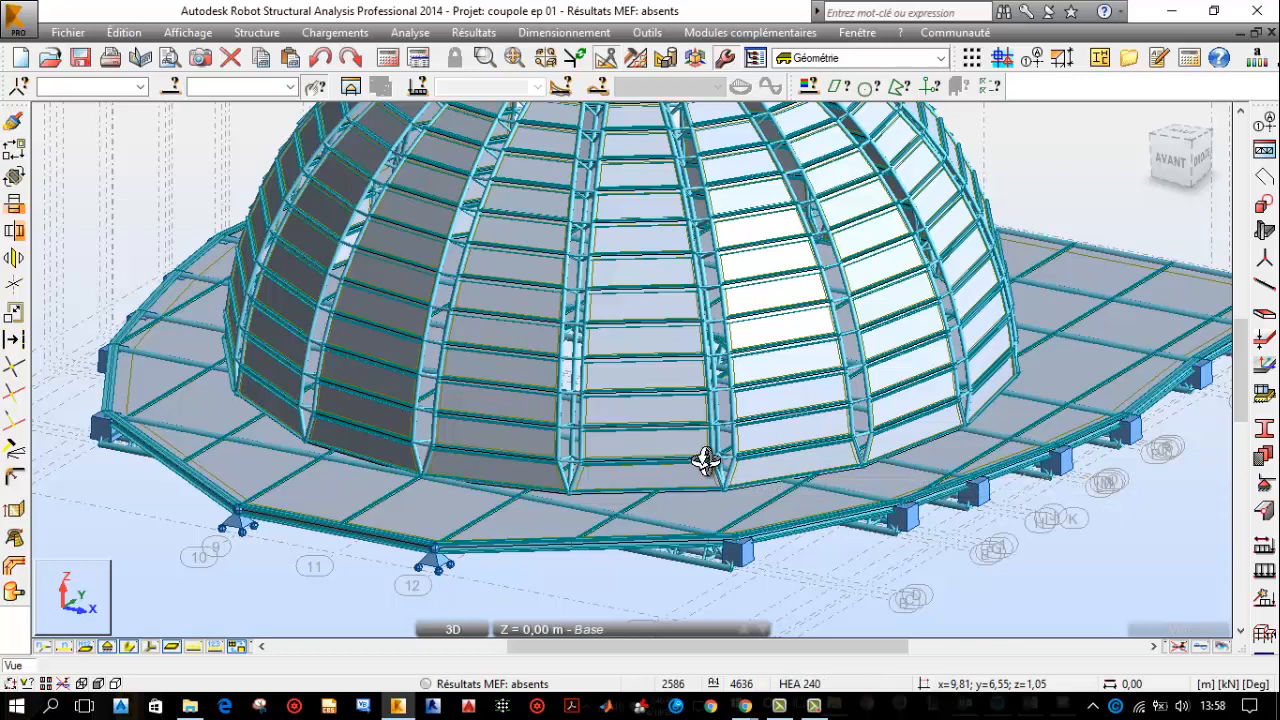
{"action": "scroll", "coordinate": [700, 465], "scroll_direction": "down", "scroll_amount": 3}
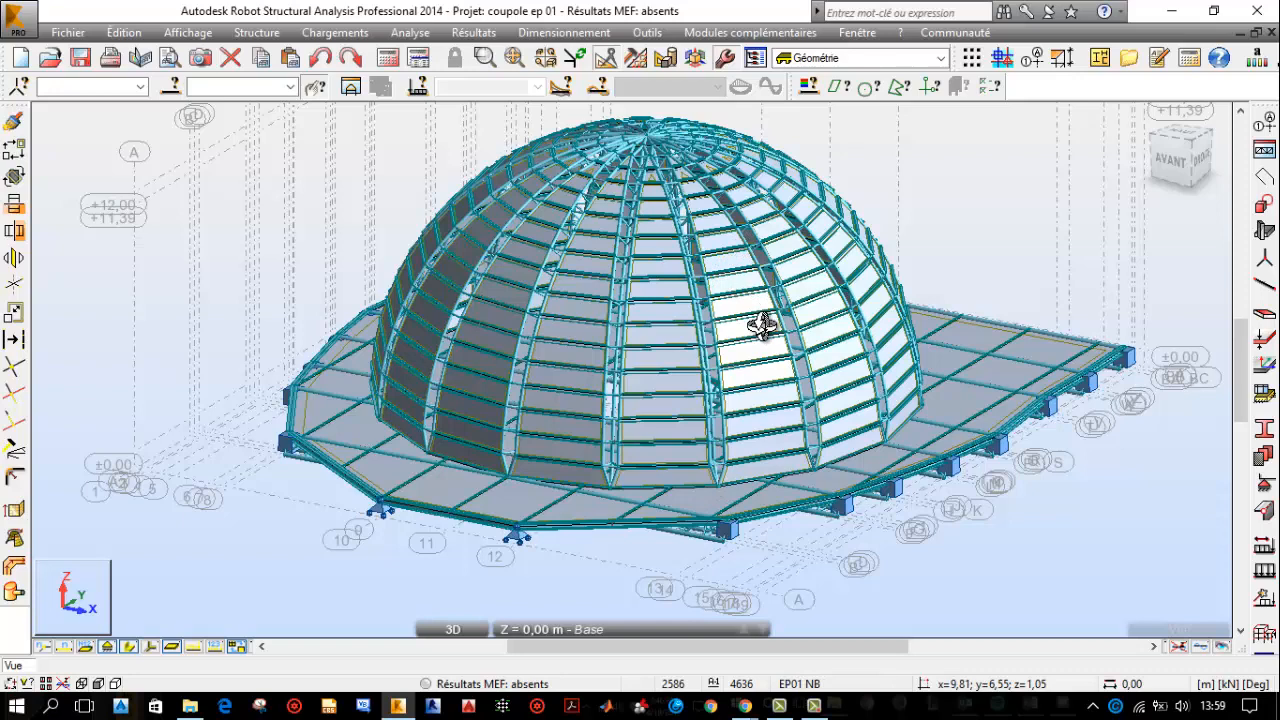
{"action": "left_click", "coordinate": [318, 36]}
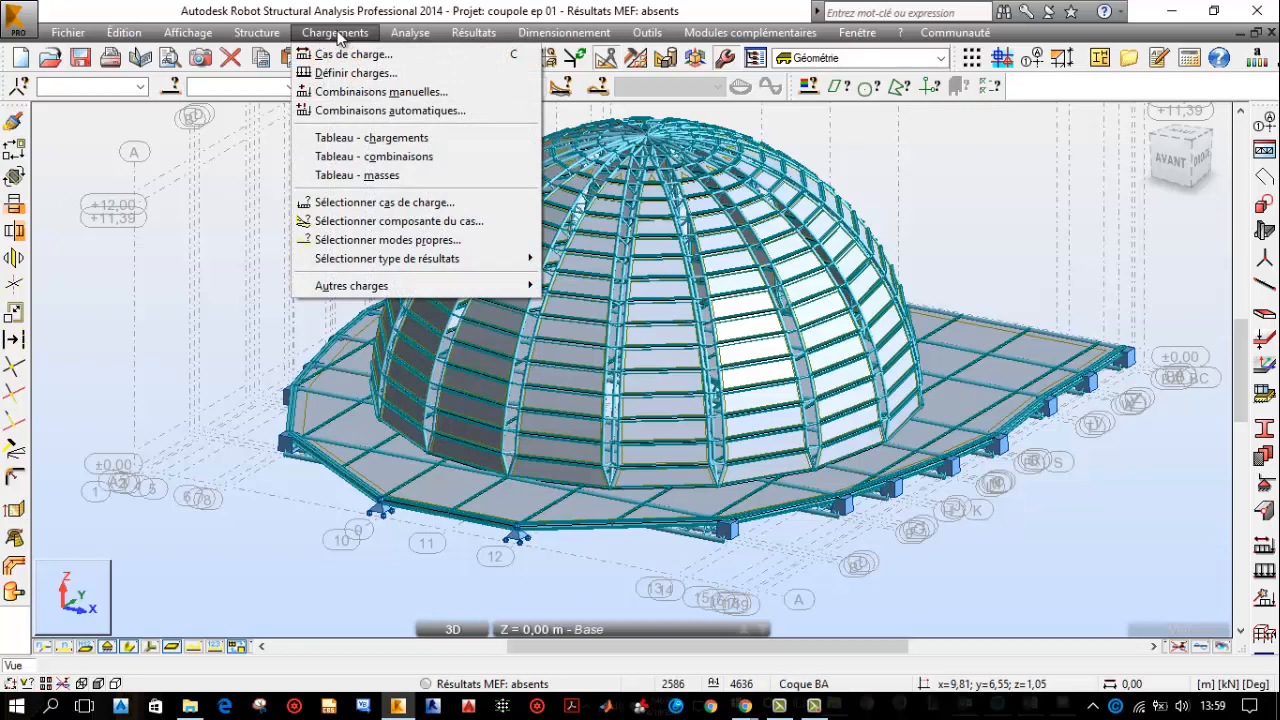
{"action": "left_click", "coordinate": [338, 36]}
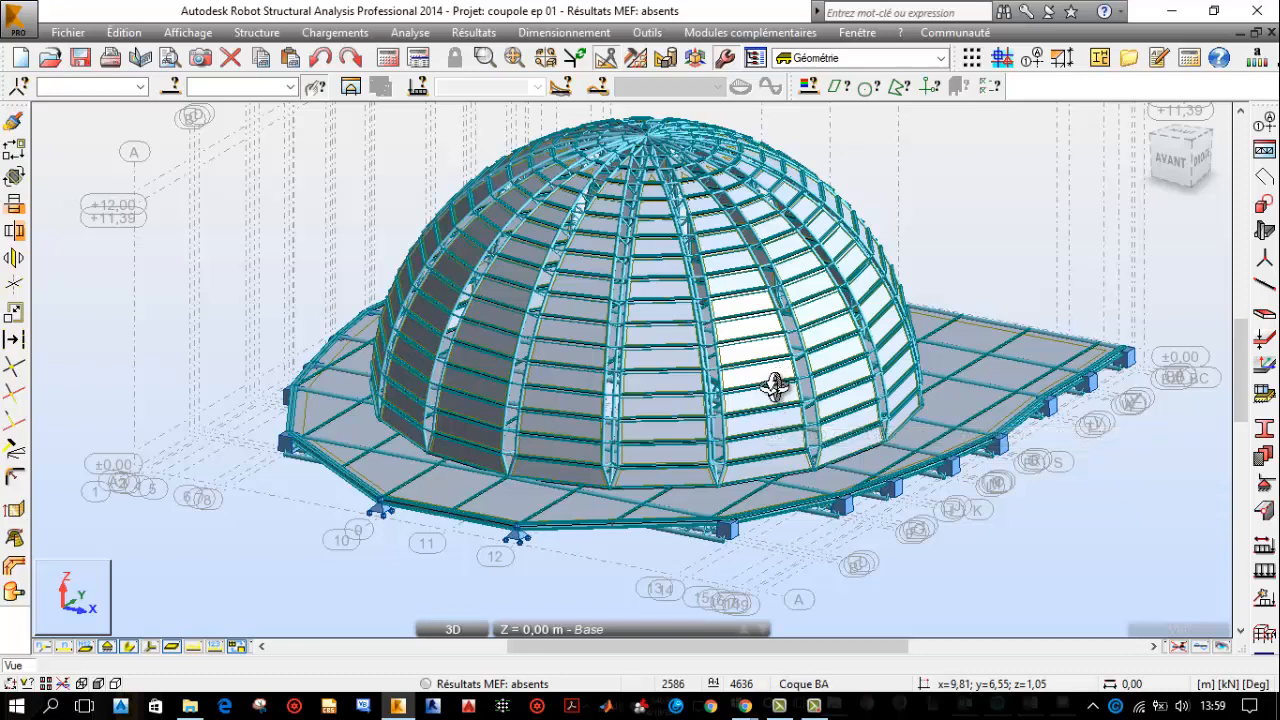
{"action": "scroll", "coordinate": [775, 518], "scroll_direction": "up", "scroll_amount": 3}
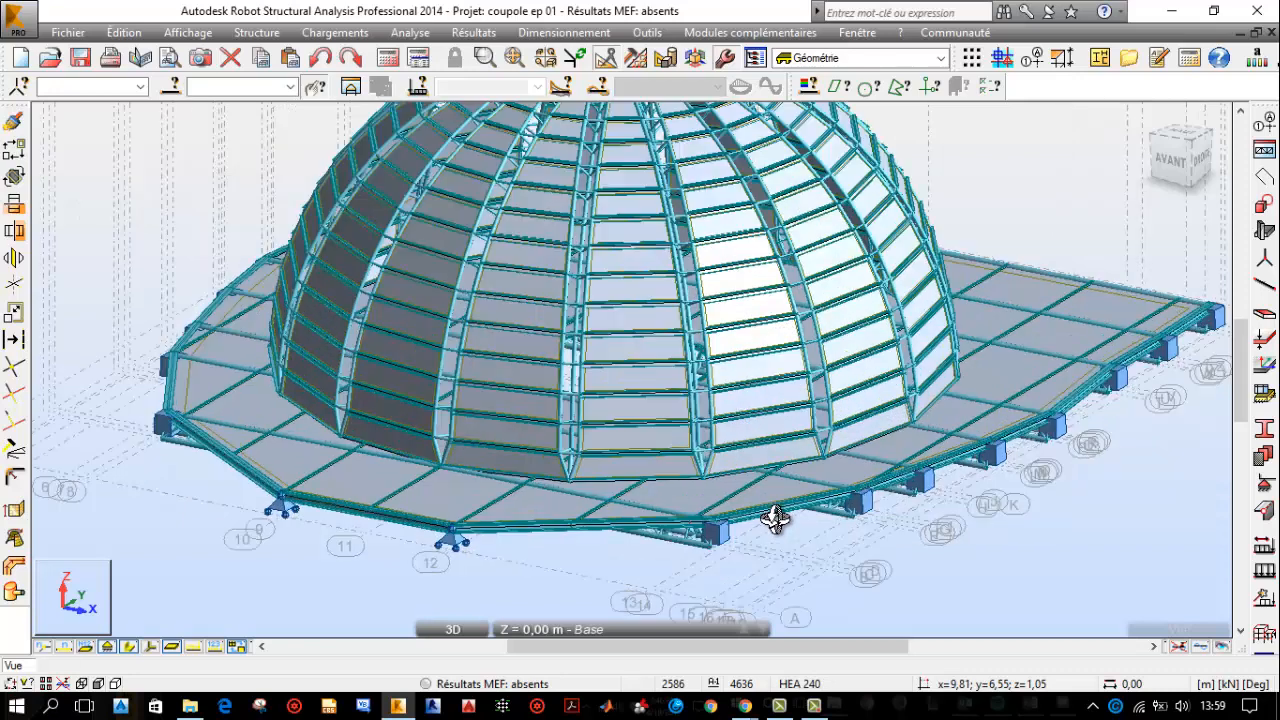
{"action": "scroll", "coordinate": [744, 498], "scroll_direction": "down", "scroll_amount": 3}
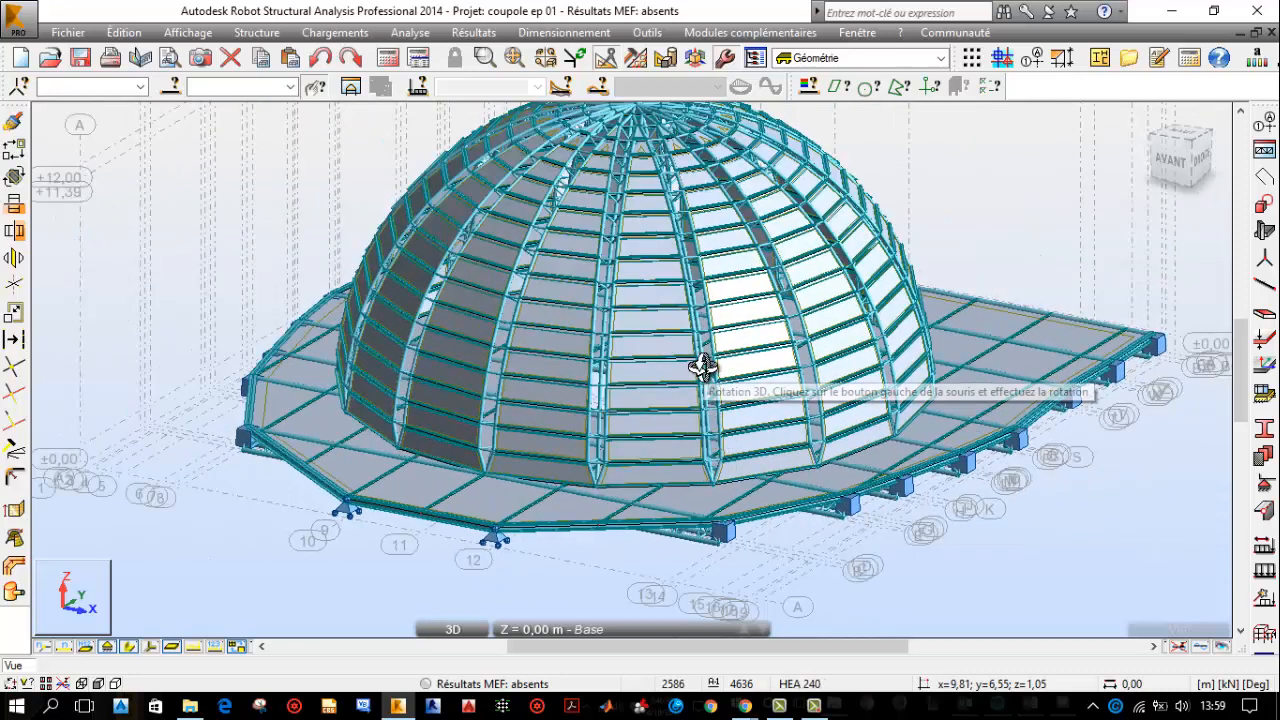
{"action": "left_click", "coordinate": [706, 629]}
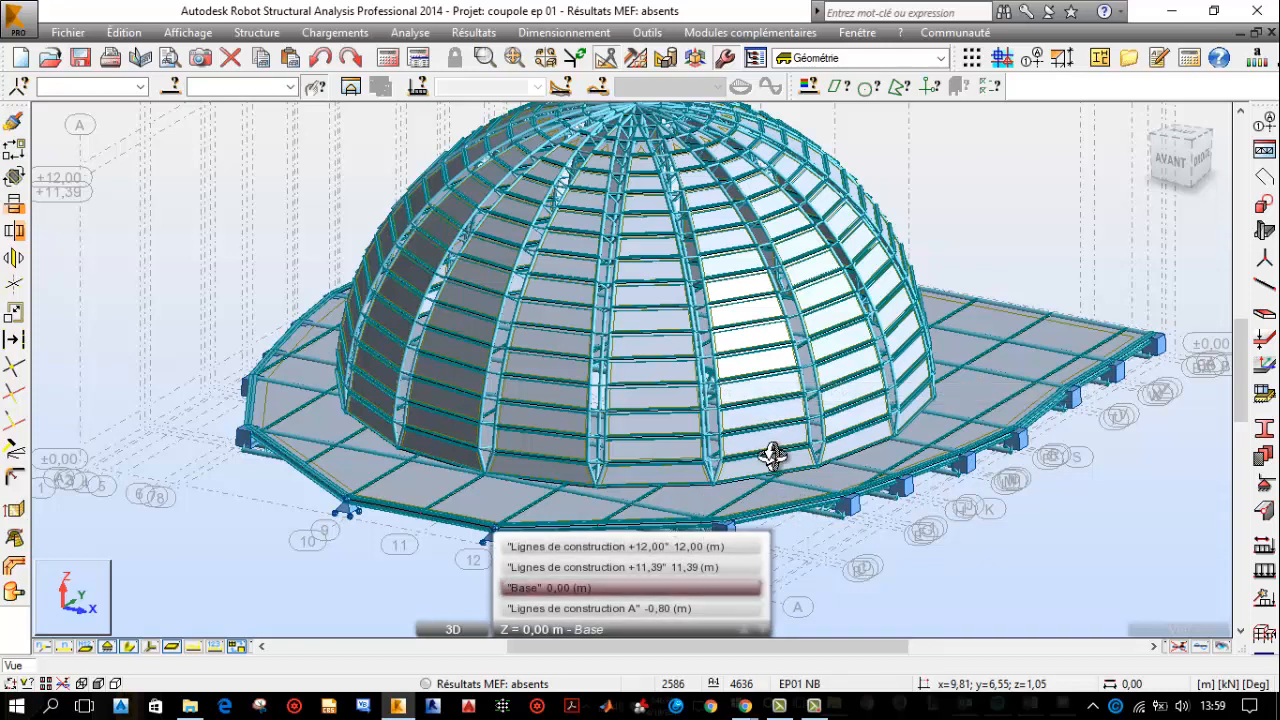
{"action": "middle_click_drag", "start_coordinate": [831, 537], "coordinate": [829, 541], "text": "shift"}
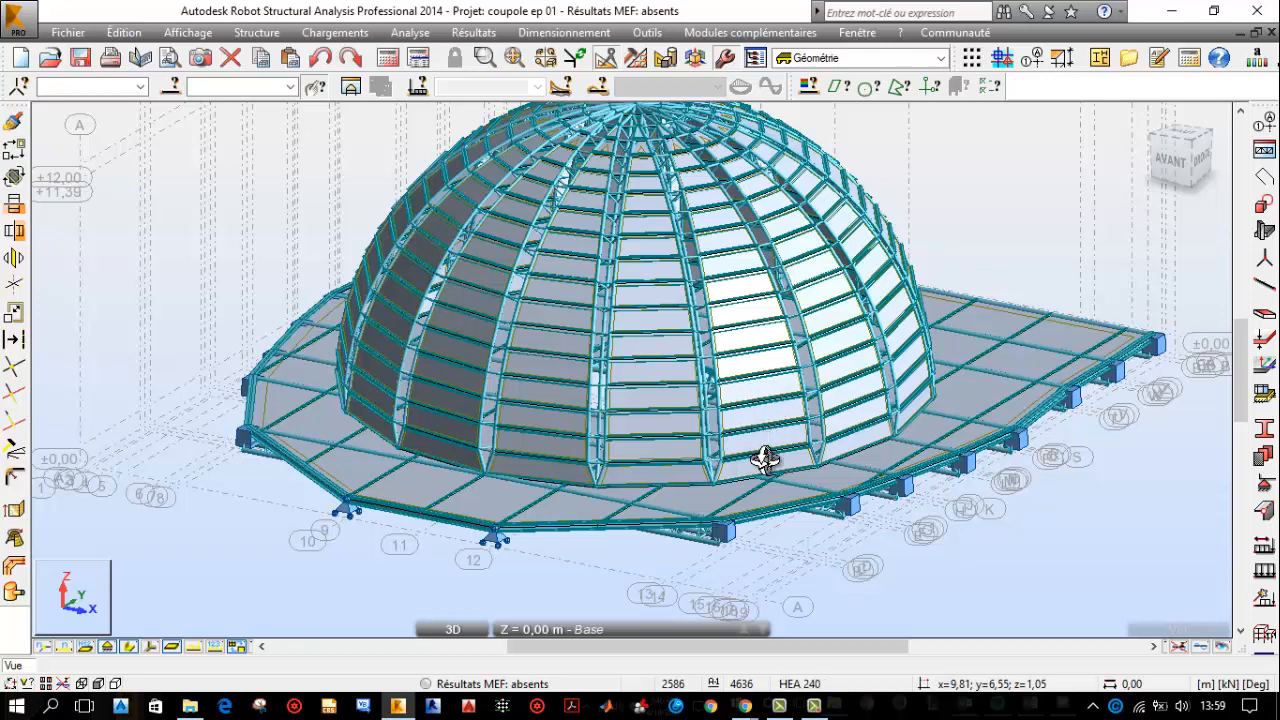
- Examine the dome's ribs, purlins and cladding panels, together with the floor edge beams and supports around its base
{"action": "scroll", "coordinate": [764, 458], "scroll_direction": "up", "scroll_amount": 4}
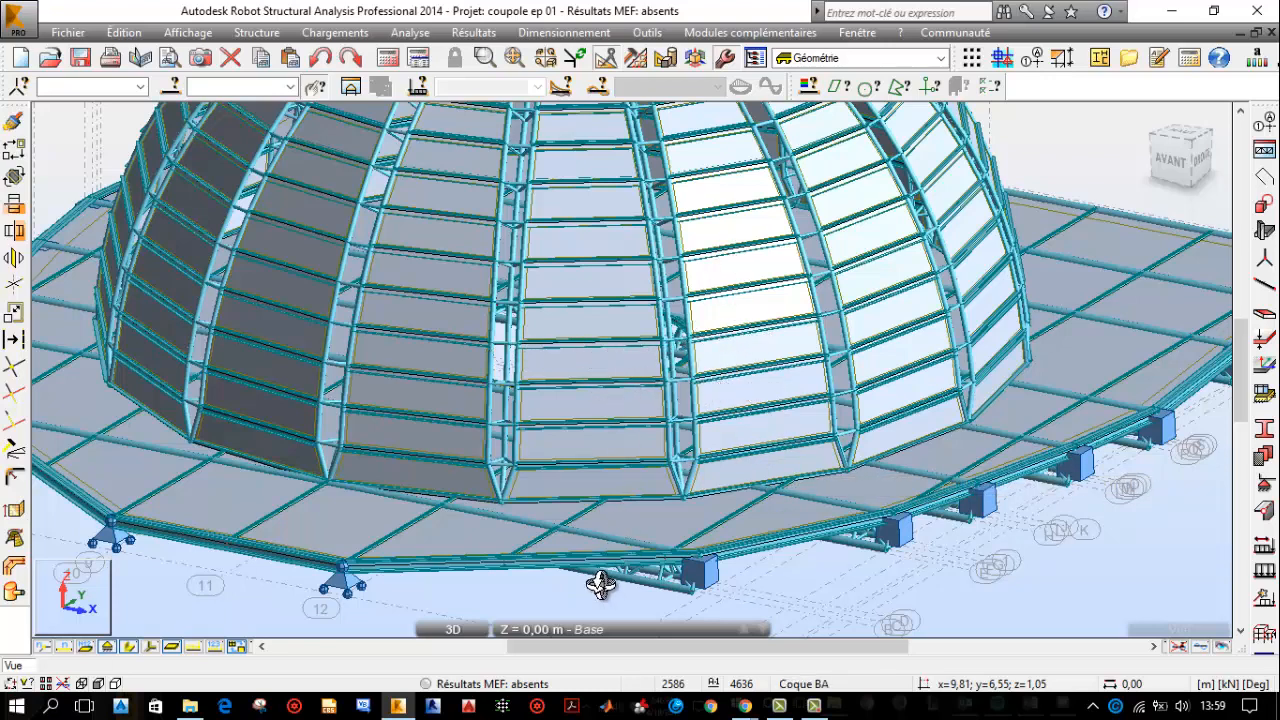
{"action": "scroll", "coordinate": [600, 585], "scroll_direction": "up", "scroll_amount": 3}
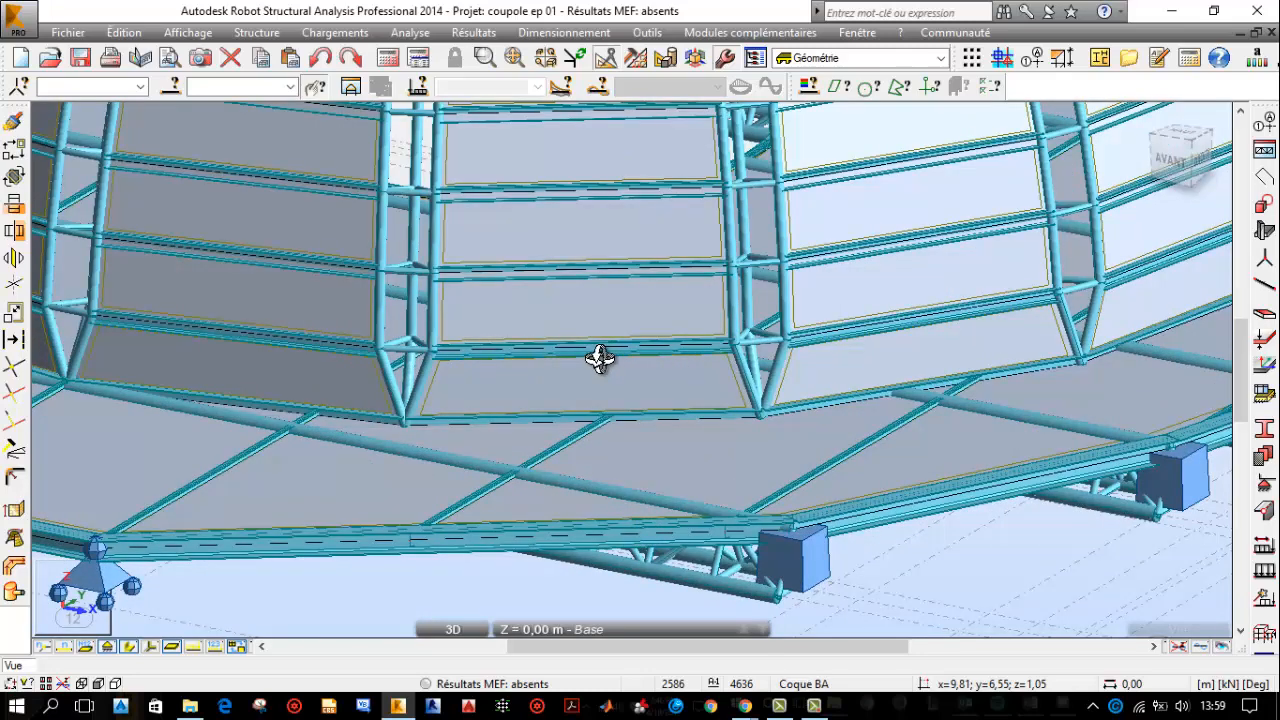
{"action": "scroll", "coordinate": [633, 378], "scroll_direction": "down", "scroll_amount": 2}
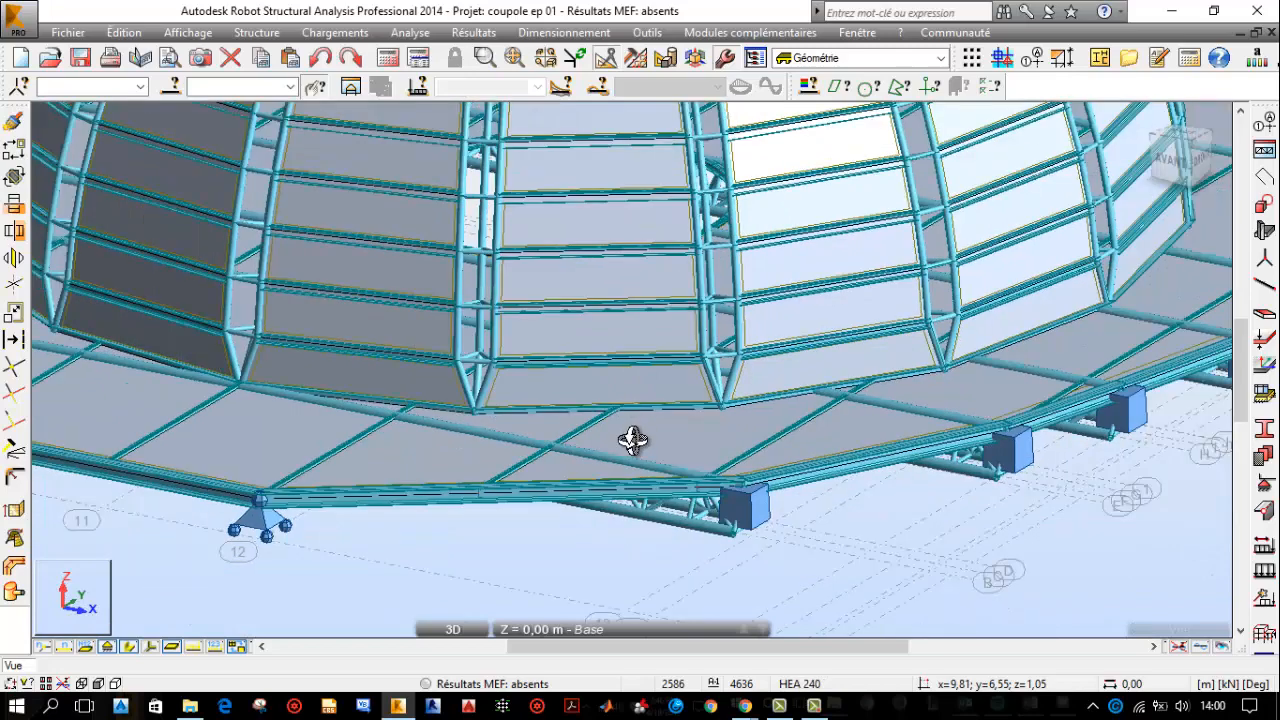
{"action": "scroll", "coordinate": [633, 441], "scroll_direction": "down", "scroll_amount": 3}
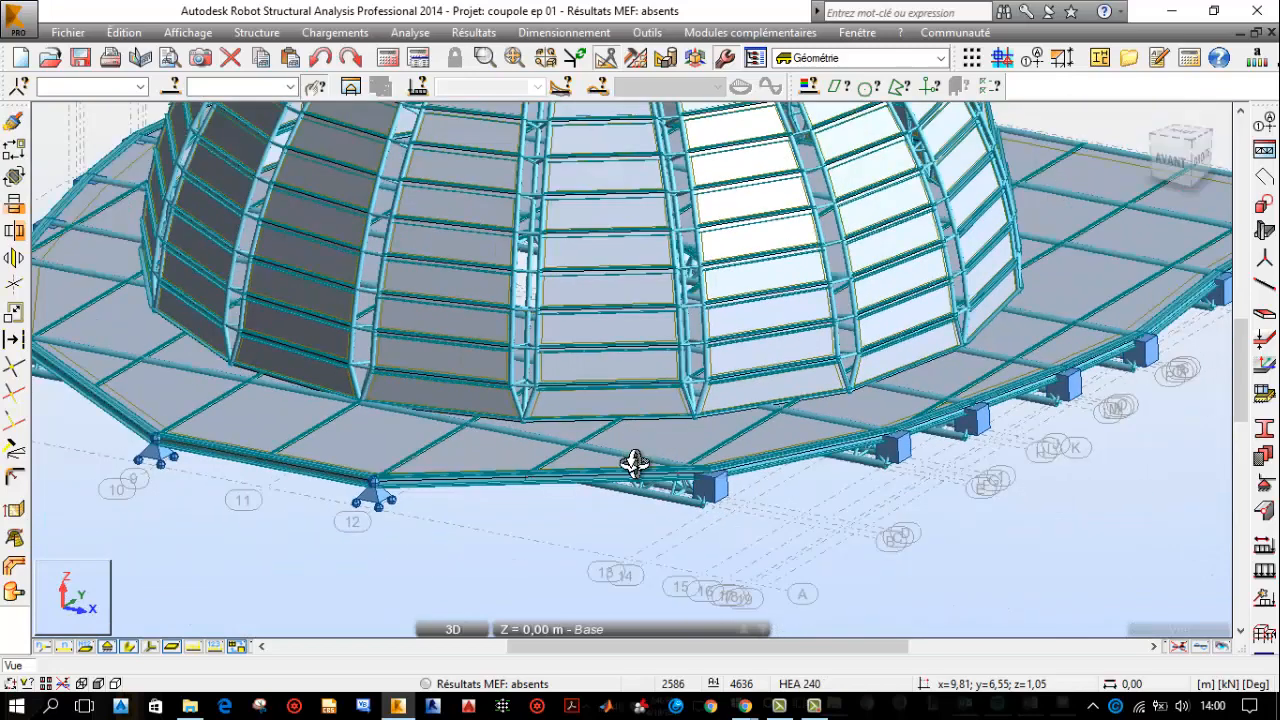
{"action": "scroll", "coordinate": [634, 440], "scroll_direction": "down", "scroll_amount": 1}
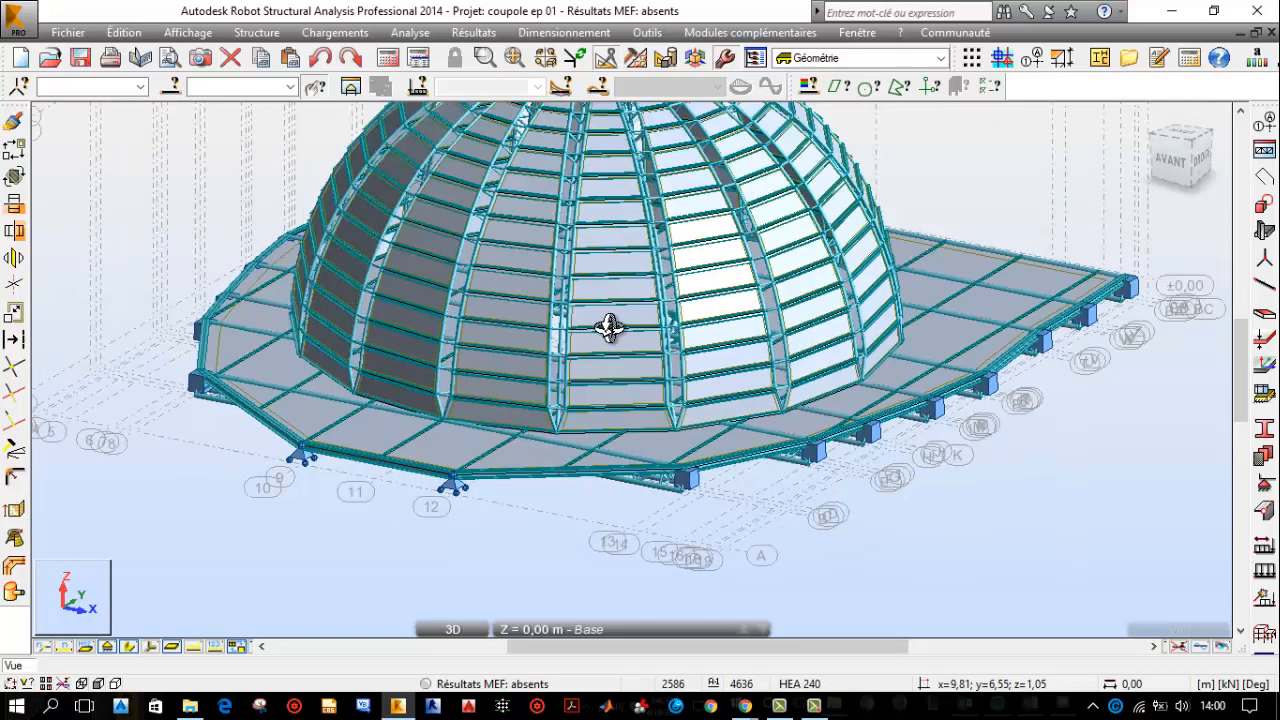
{"action": "scroll", "coordinate": [610, 328], "scroll_direction": "down", "scroll_amount": 1}
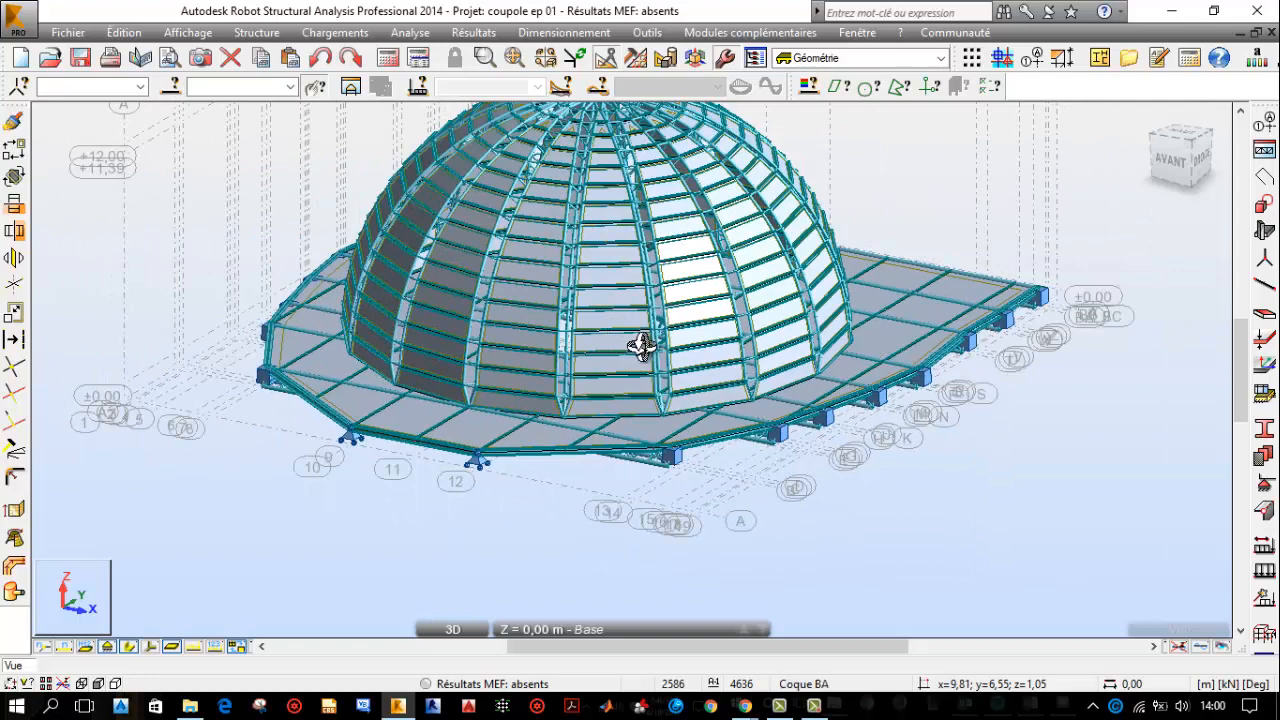
{"action": "middle_click_drag", "start_coordinate": [643, 348], "coordinate": [646, 462]}
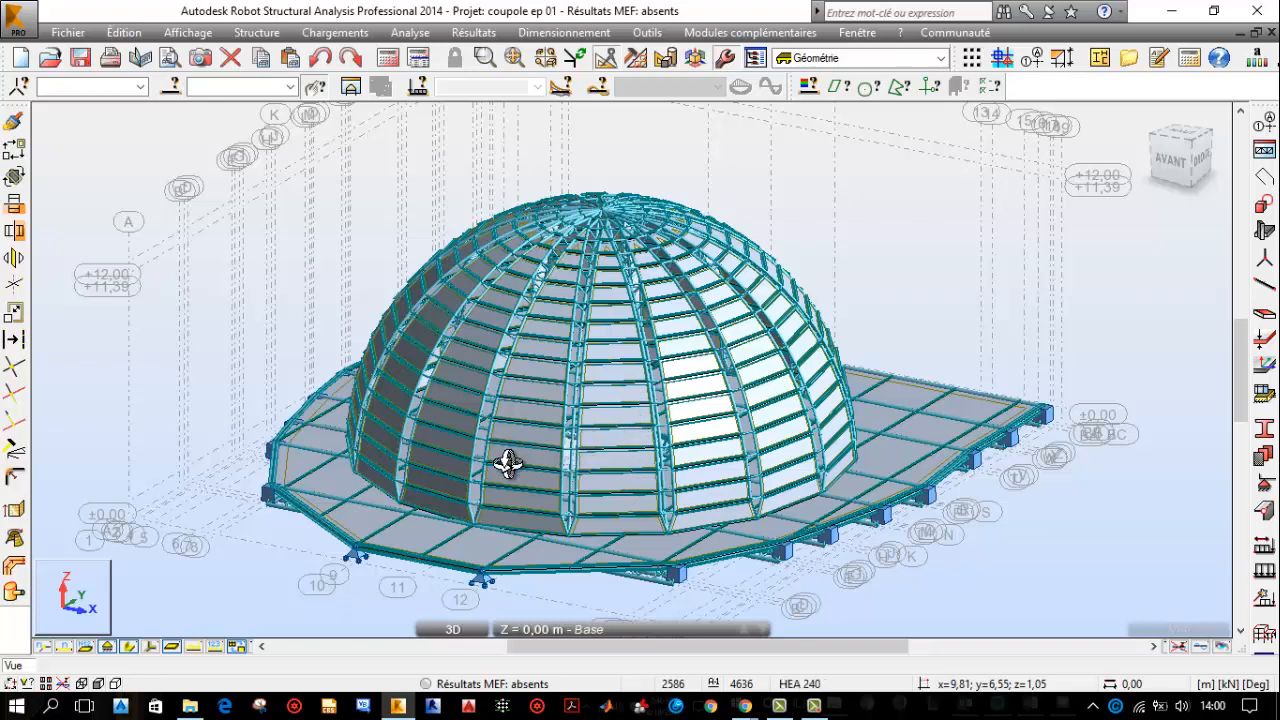
{"action": "scroll", "coordinate": [507, 461], "scroll_direction": "up", "scroll_amount": 5}
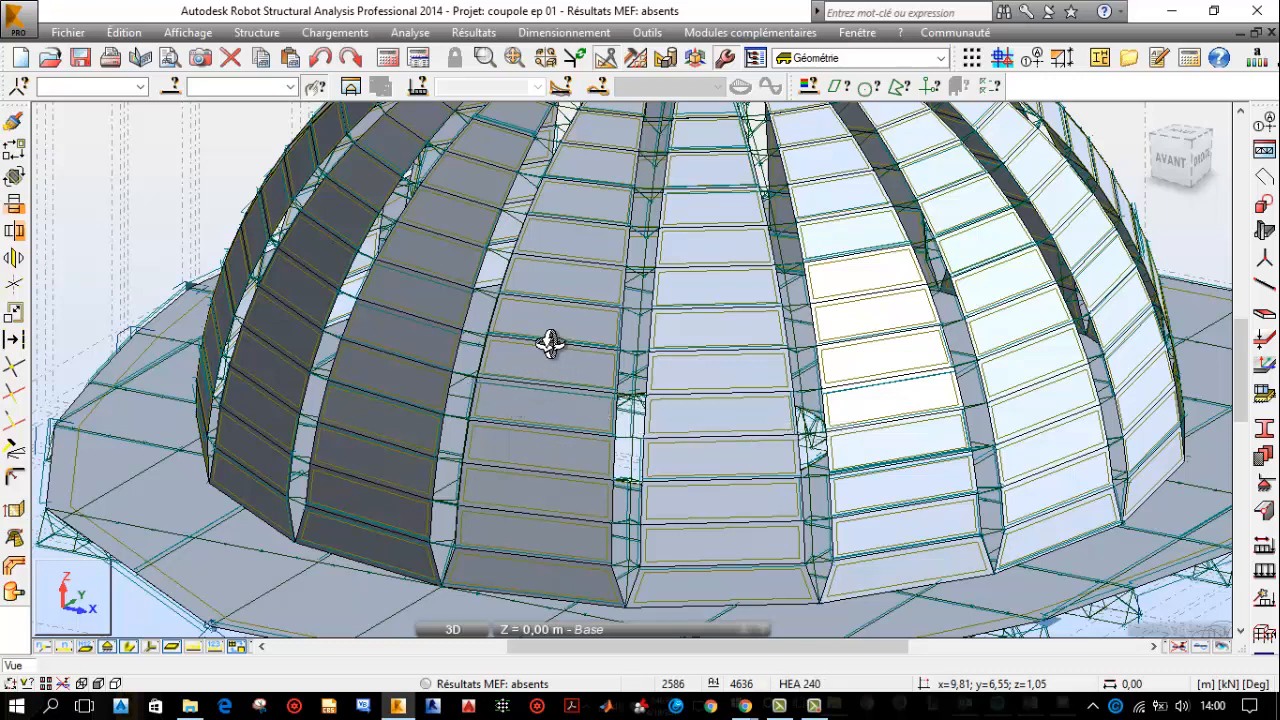
{"action": "scroll", "coordinate": [583, 331], "scroll_direction": "down", "scroll_amount": 5}
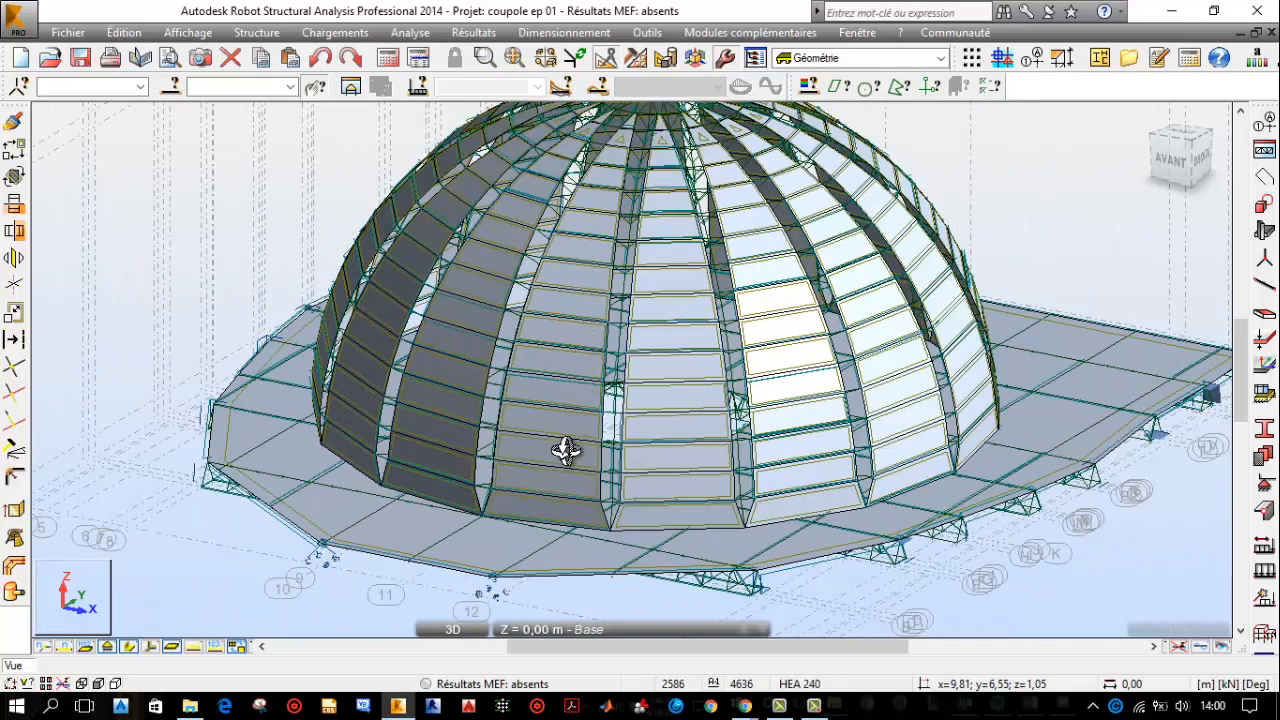
{"action": "scroll", "coordinate": [566, 449], "scroll_direction": "down", "scroll_amount": 2}
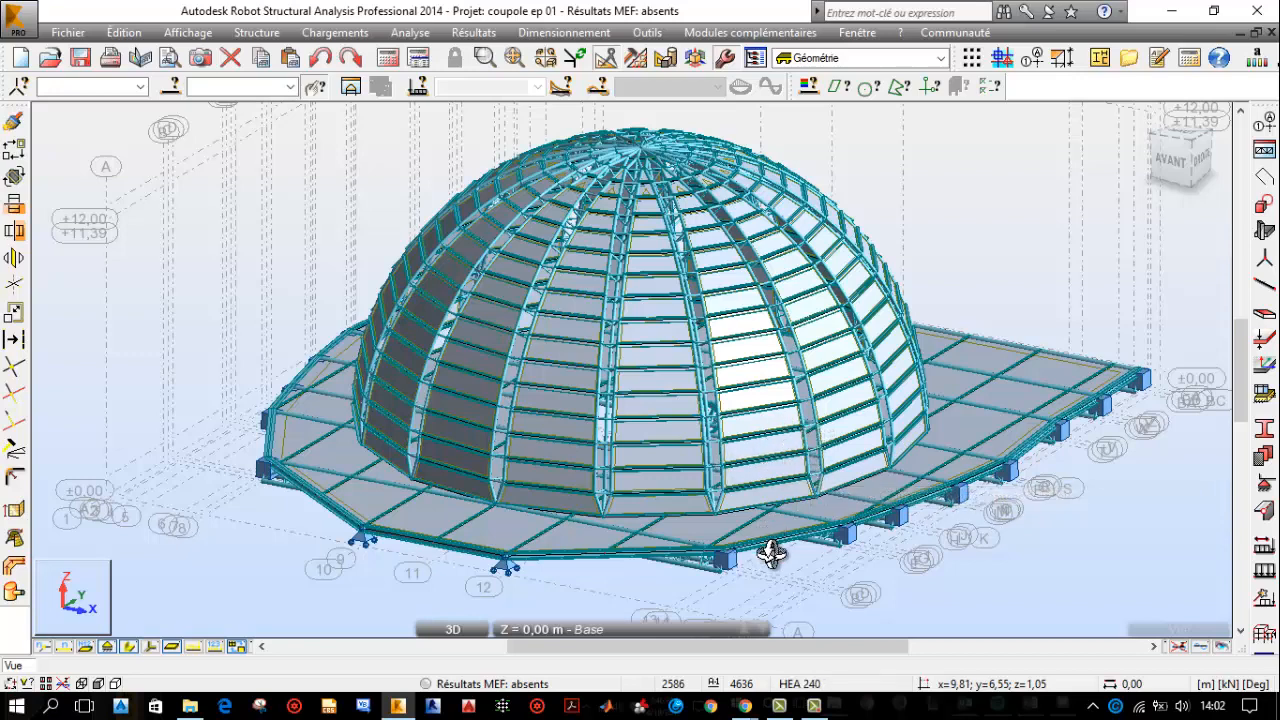
{"action": "scroll", "coordinate": [771, 554], "scroll_direction": "up", "scroll_amount": 2}
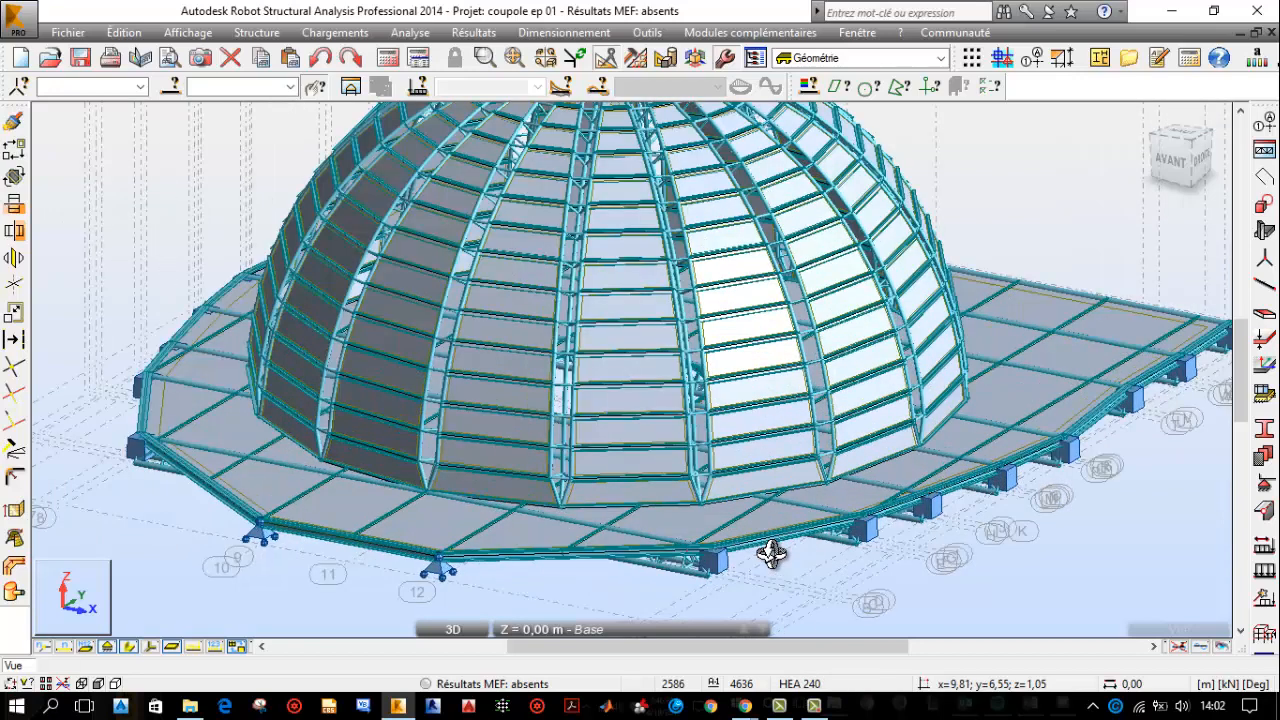
{"action": "scroll", "coordinate": [771, 554], "scroll_direction": "up", "scroll_amount": 2}
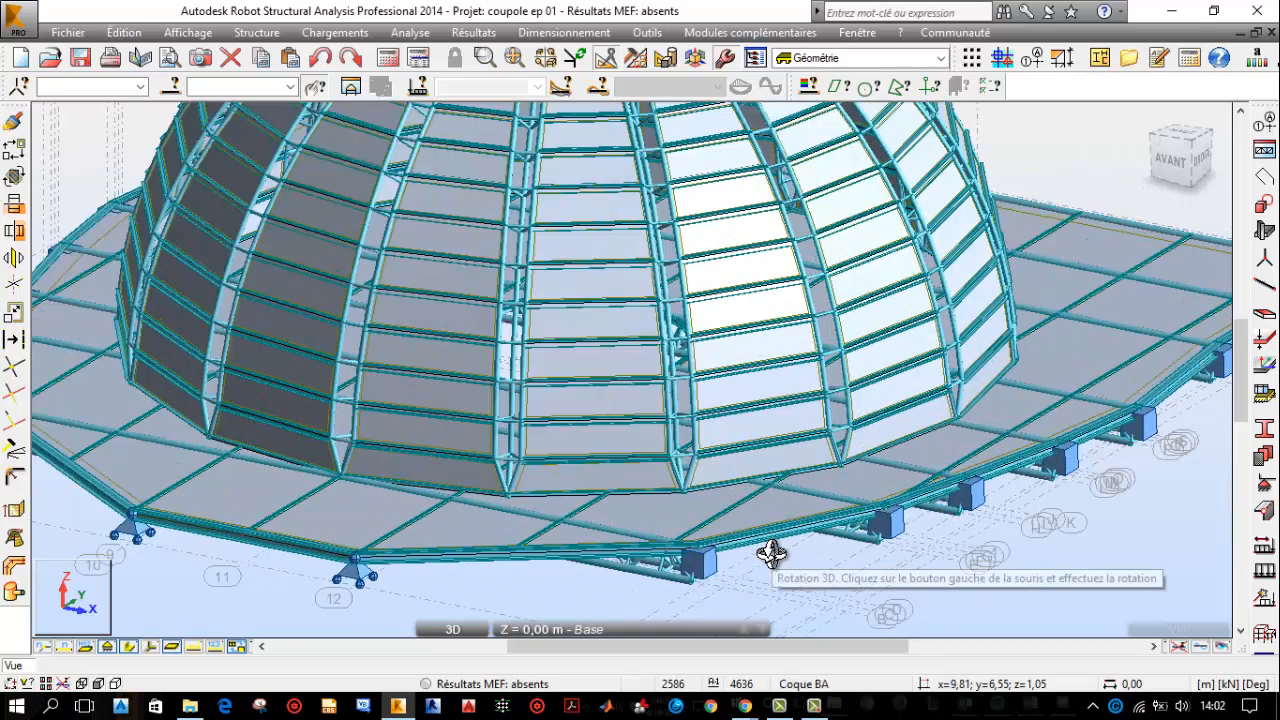
{"action": "scroll", "coordinate": [771, 554], "scroll_direction": "down", "scroll_amount": 2}
{"action": "scroll", "coordinate": [771, 552], "scroll_direction": "down", "scroll_amount": 2}
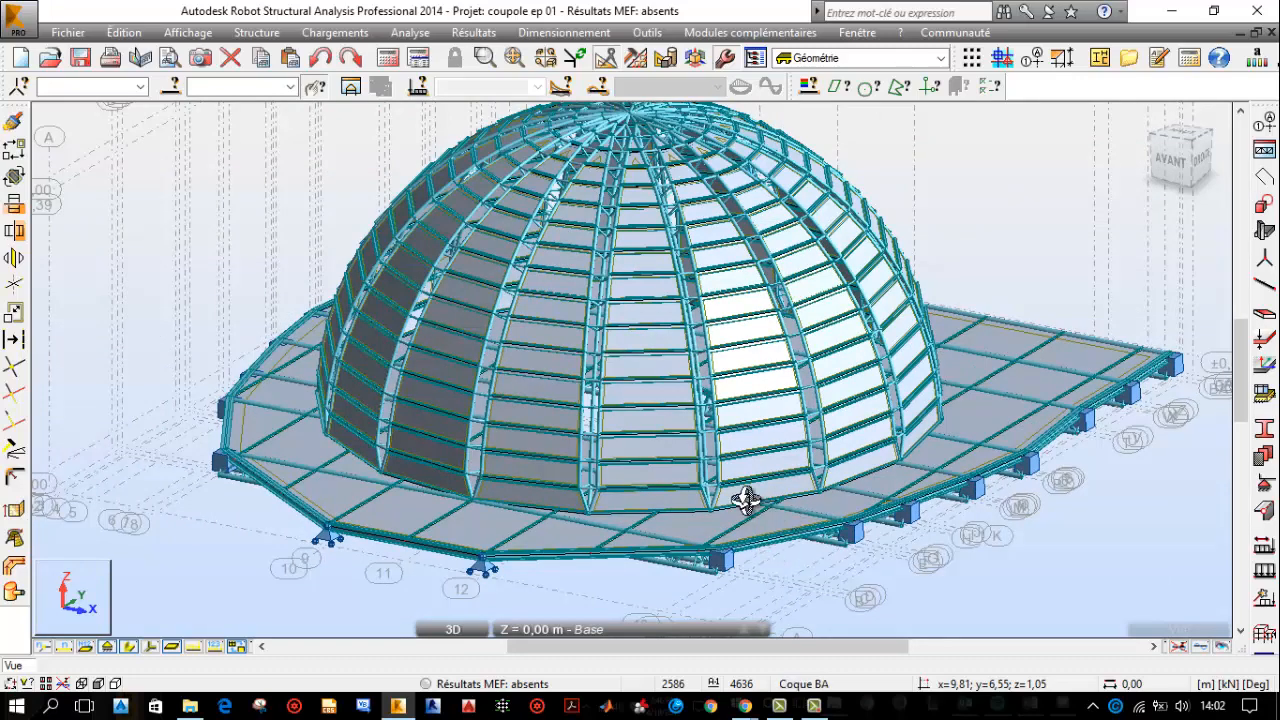
{"action": "scroll", "coordinate": [718, 516], "scroll_direction": "up", "scroll_amount": 2}
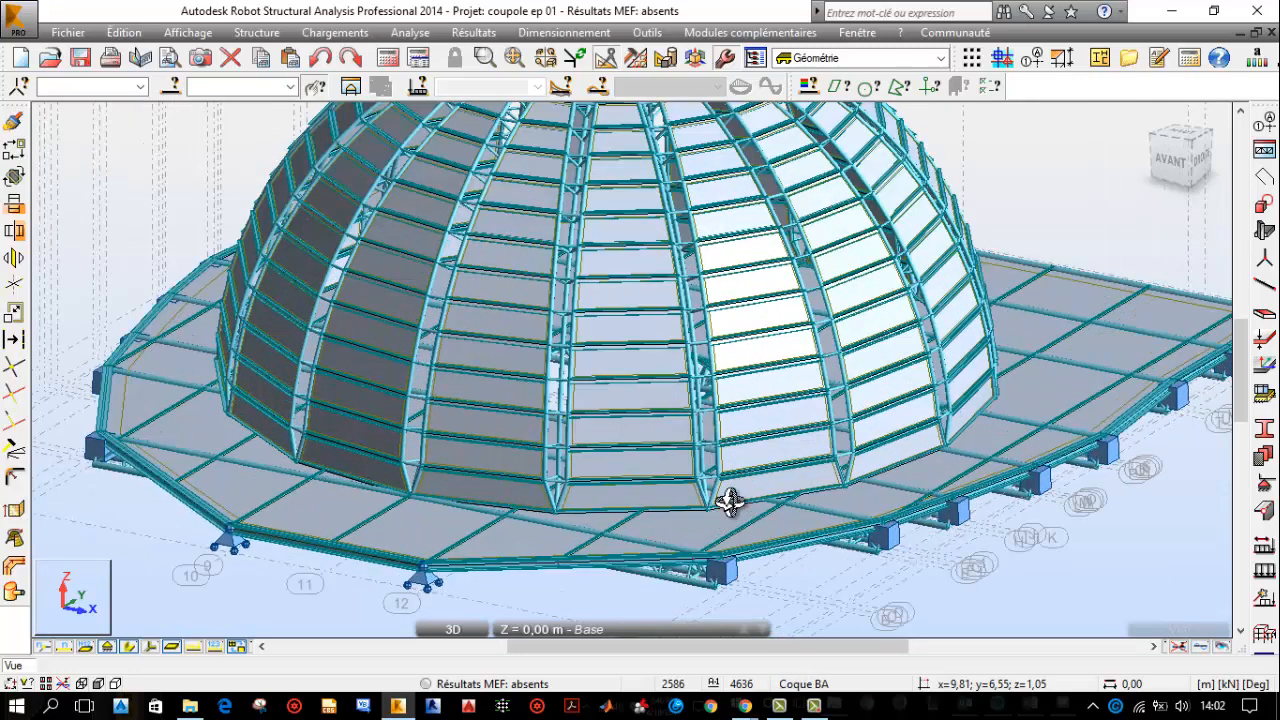
{"action": "scroll", "coordinate": [760, 473], "scroll_direction": "up", "scroll_amount": 2}
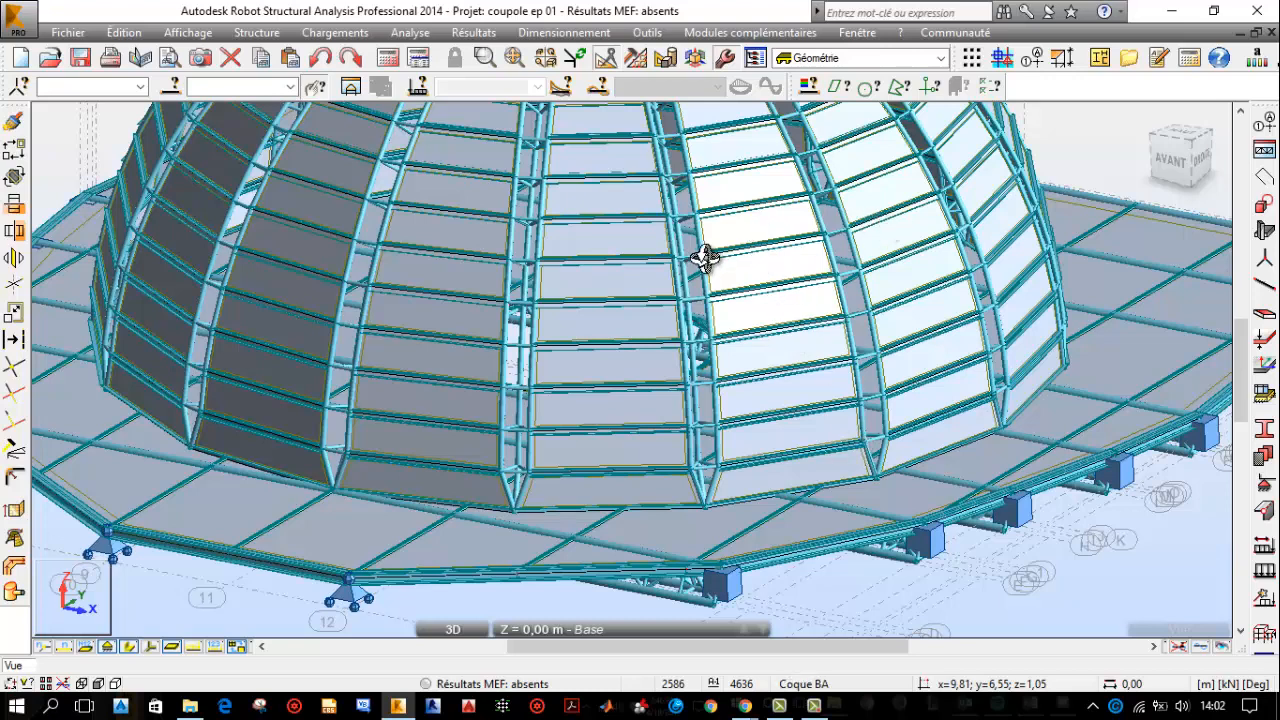
- Leave 3D rotation, select purlin 1521 on the dome and all bars with the same section, and clear the selection
{"action": "right_click", "coordinate": [776, 408]}
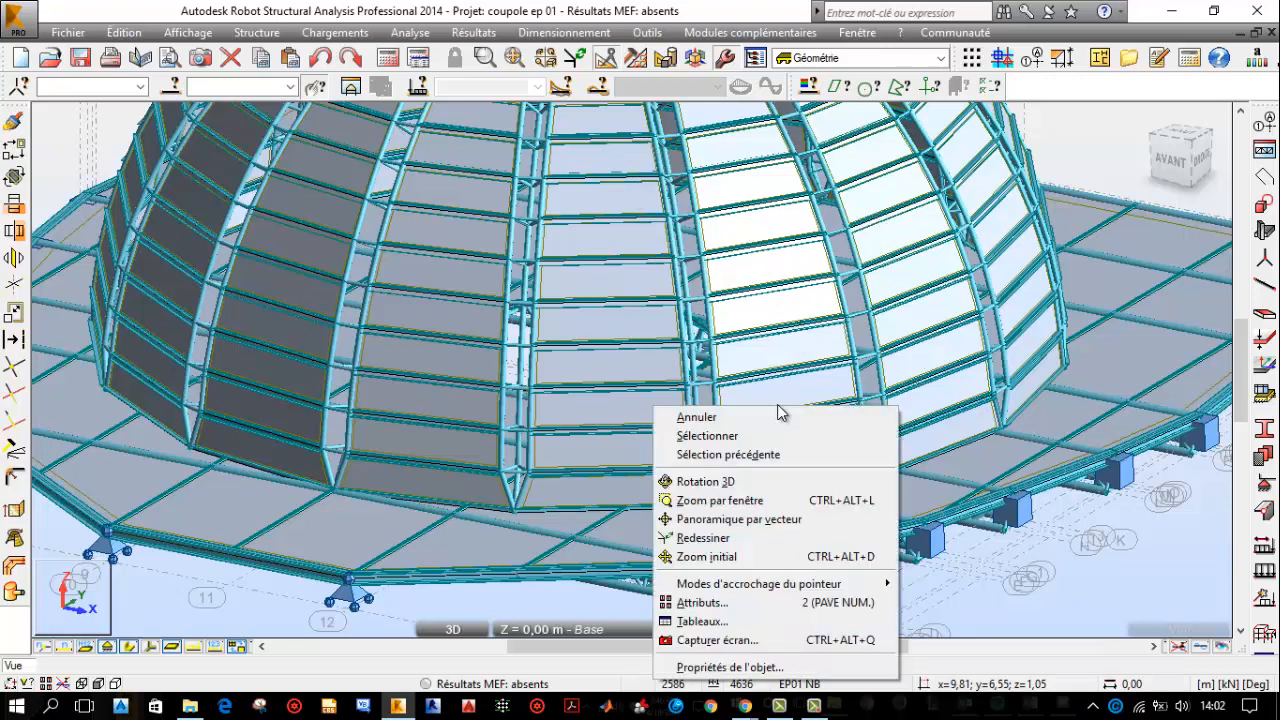
{"action": "left_click", "coordinate": [720, 436]}
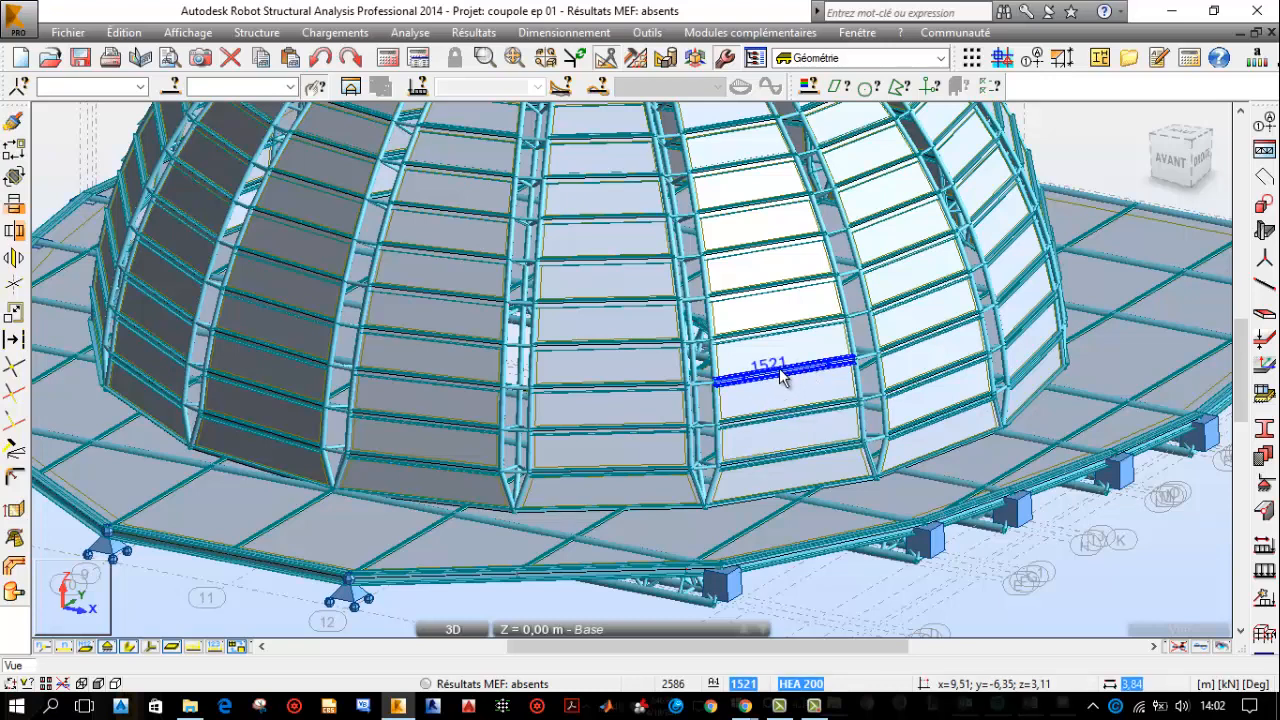
{"action": "left_click", "coordinate": [805, 372]}
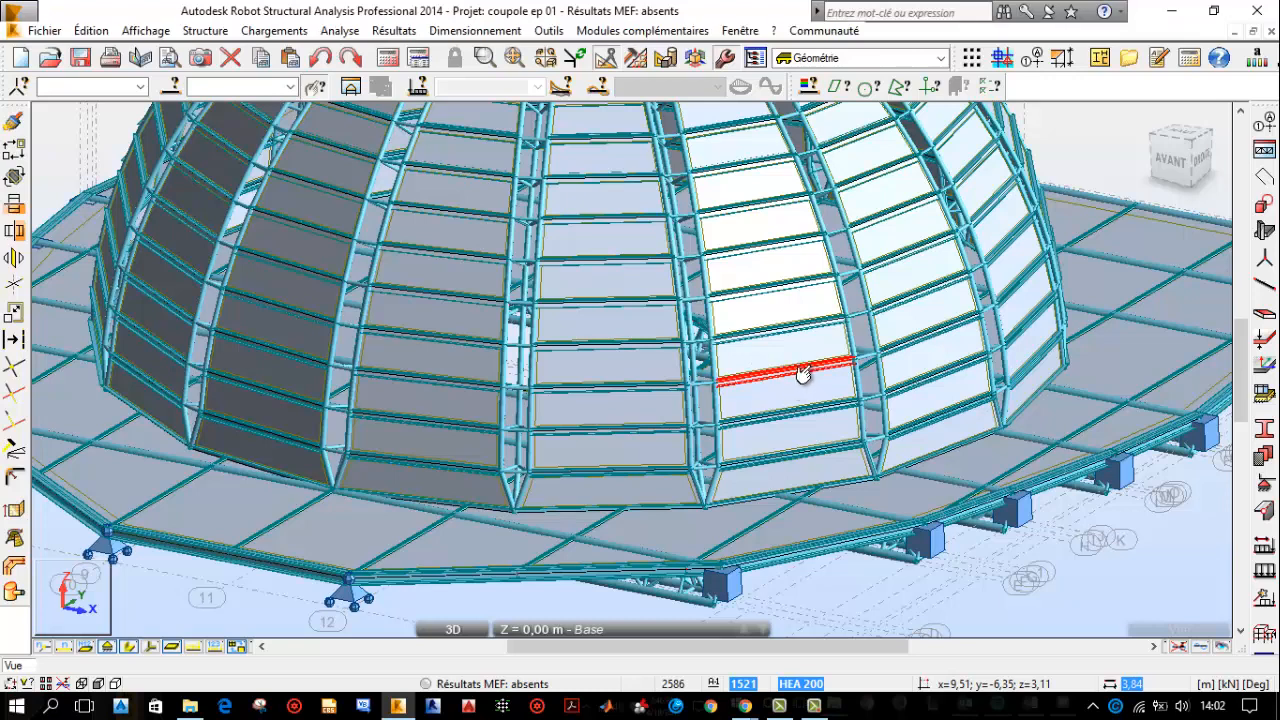
{"action": "left_click", "coordinate": [805, 372]}
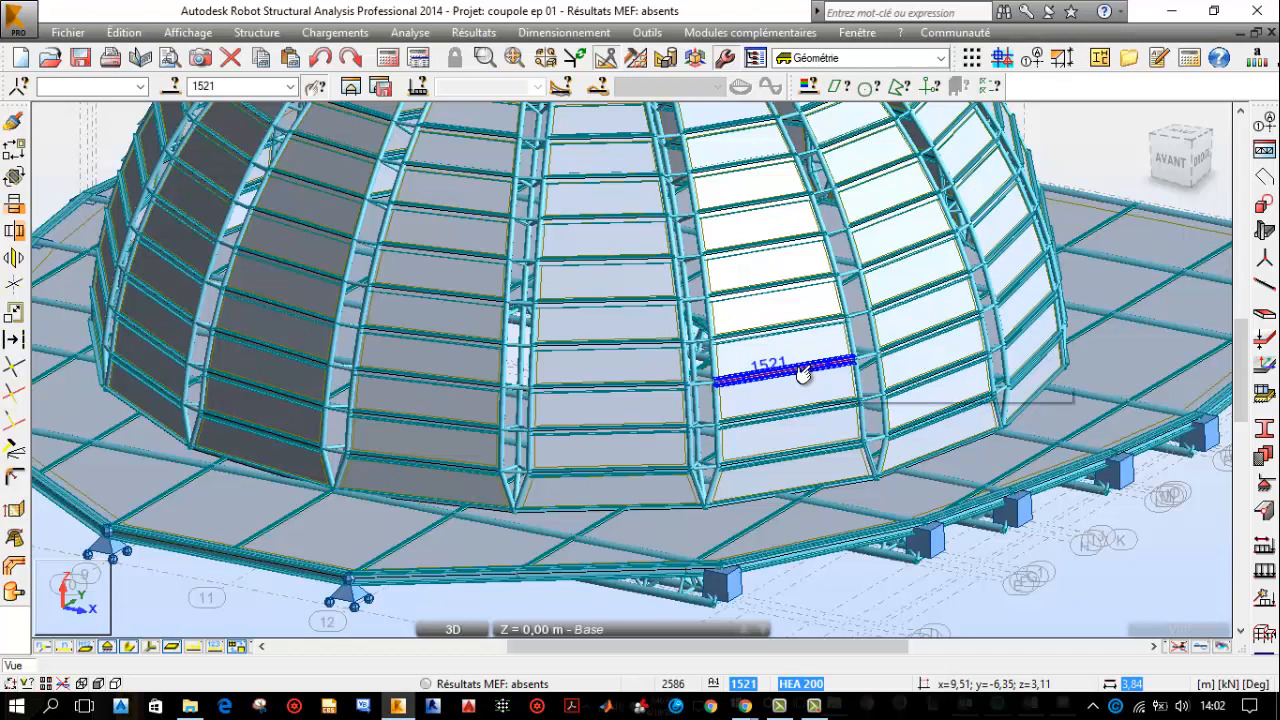
{"action": "right_click", "coordinate": [803, 372]}
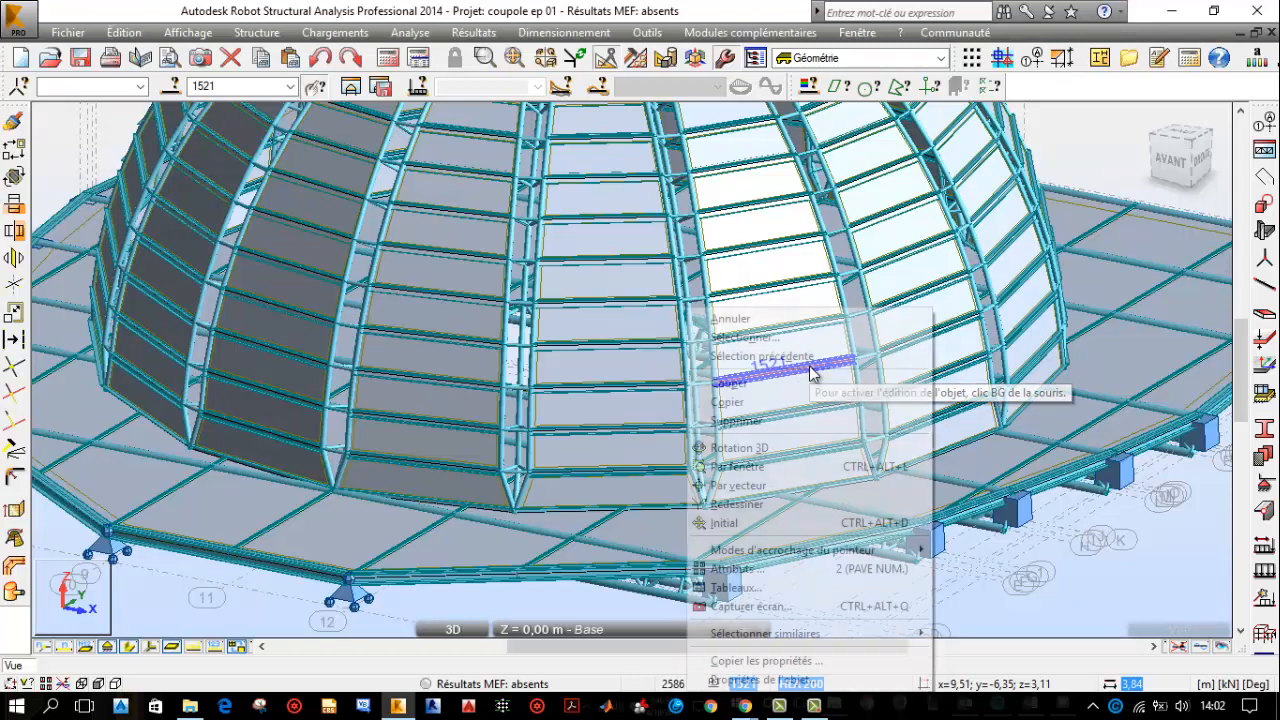
{"action": "mouse_move", "coordinate": [818, 640]}
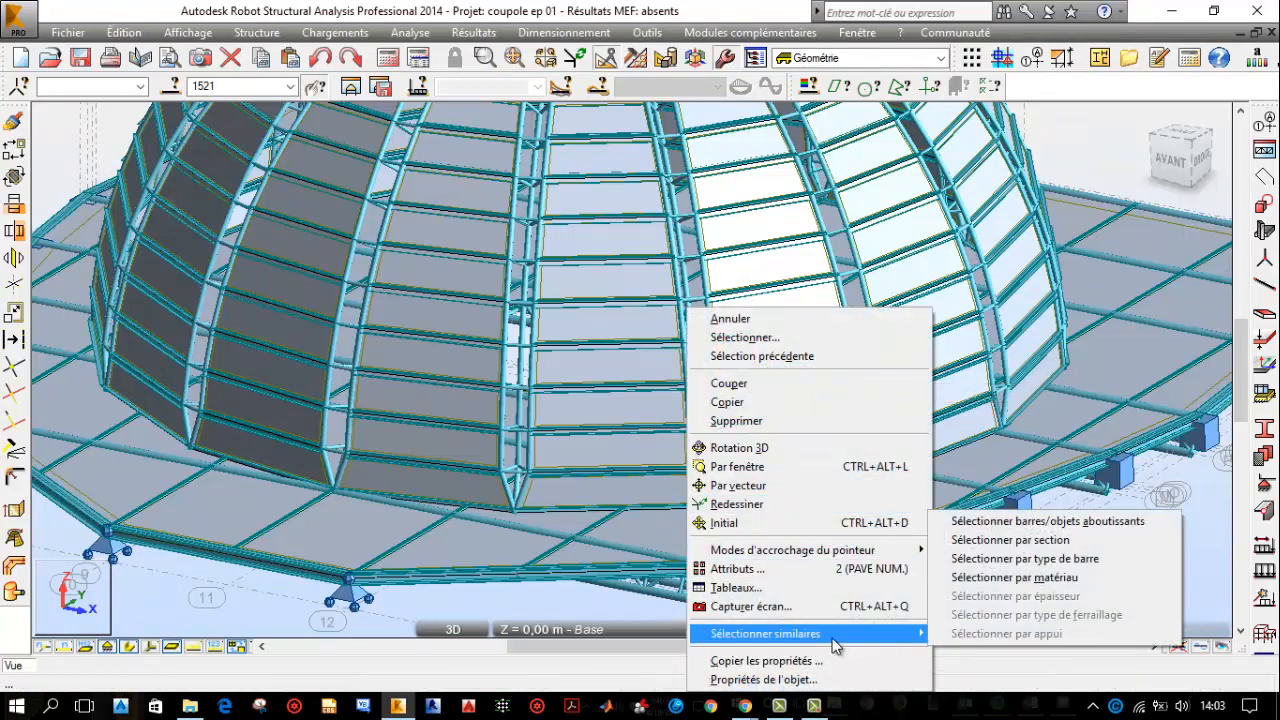
{"action": "left_click", "coordinate": [1005, 541]}
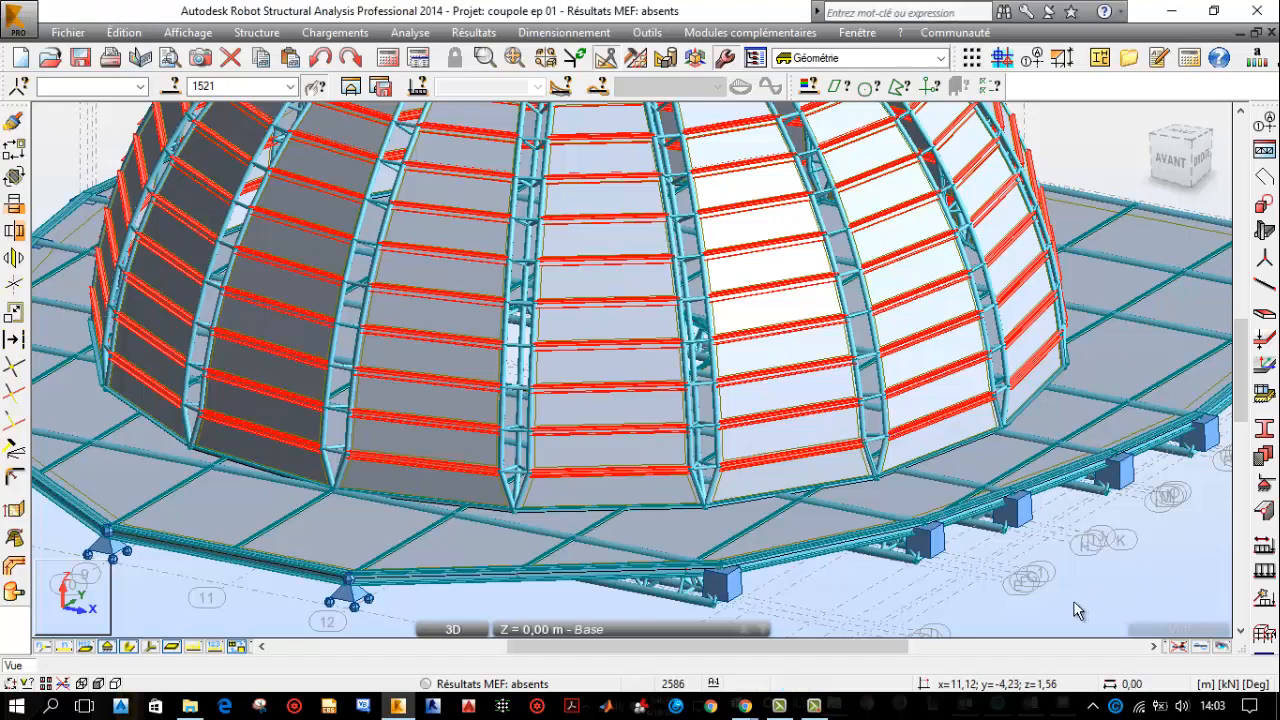
{"action": "left_click", "coordinate": [1118, 575]}
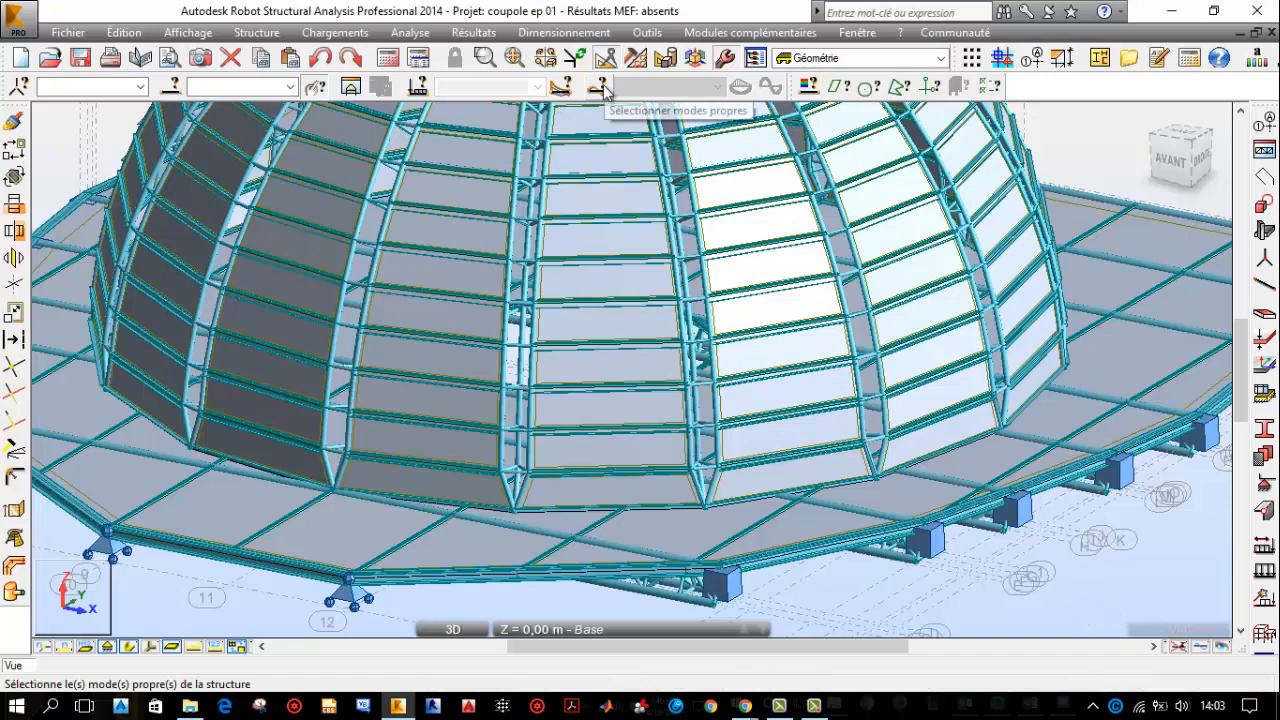
- Select all bars belonging to the Pannes_HEA_Coupole family by filtering the selection by Famille
{"action": "left_click", "coordinate": [603, 88]}
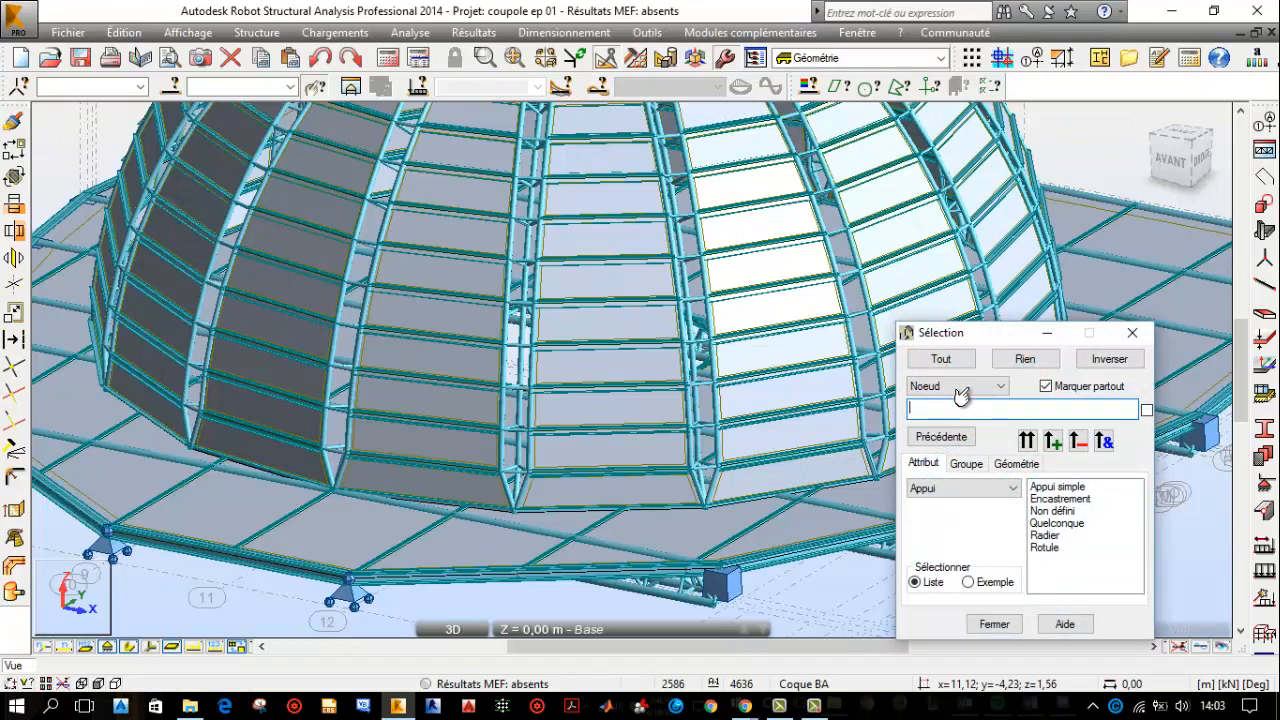
{"action": "left_click", "coordinate": [970, 392]}
{"action": "left_click", "coordinate": [968, 392]}
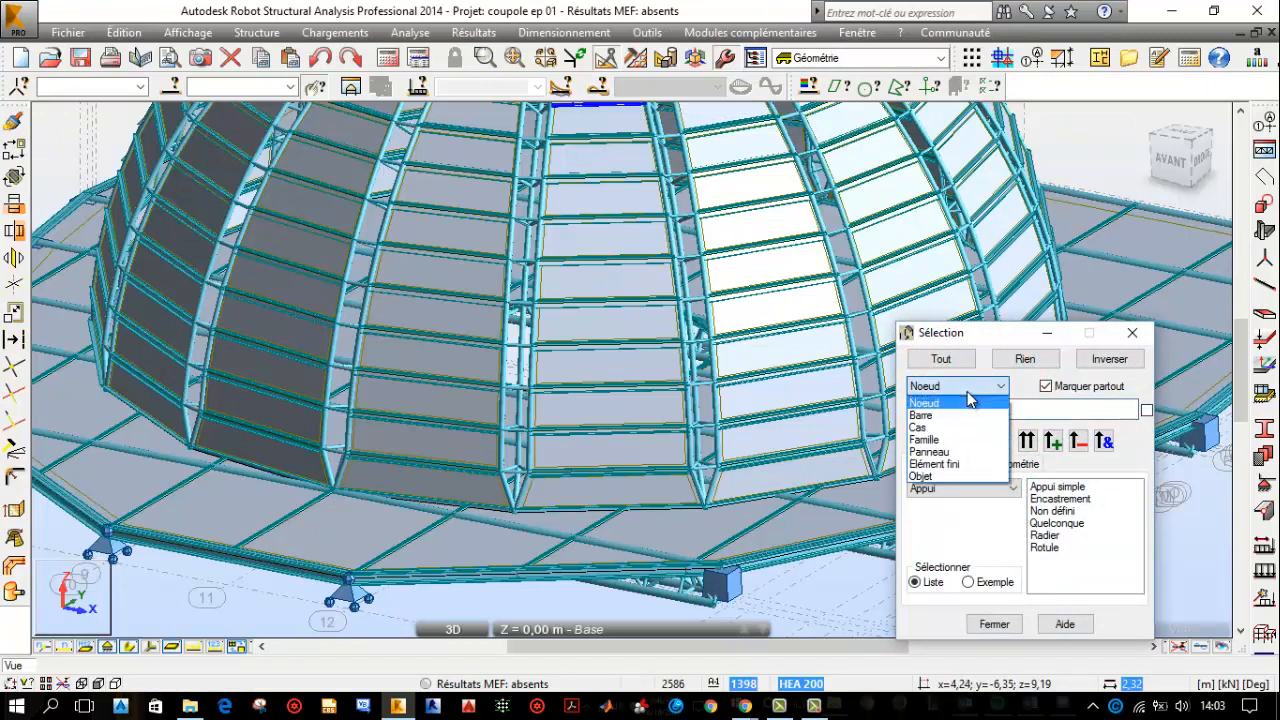
{"action": "left_click", "coordinate": [958, 446]}
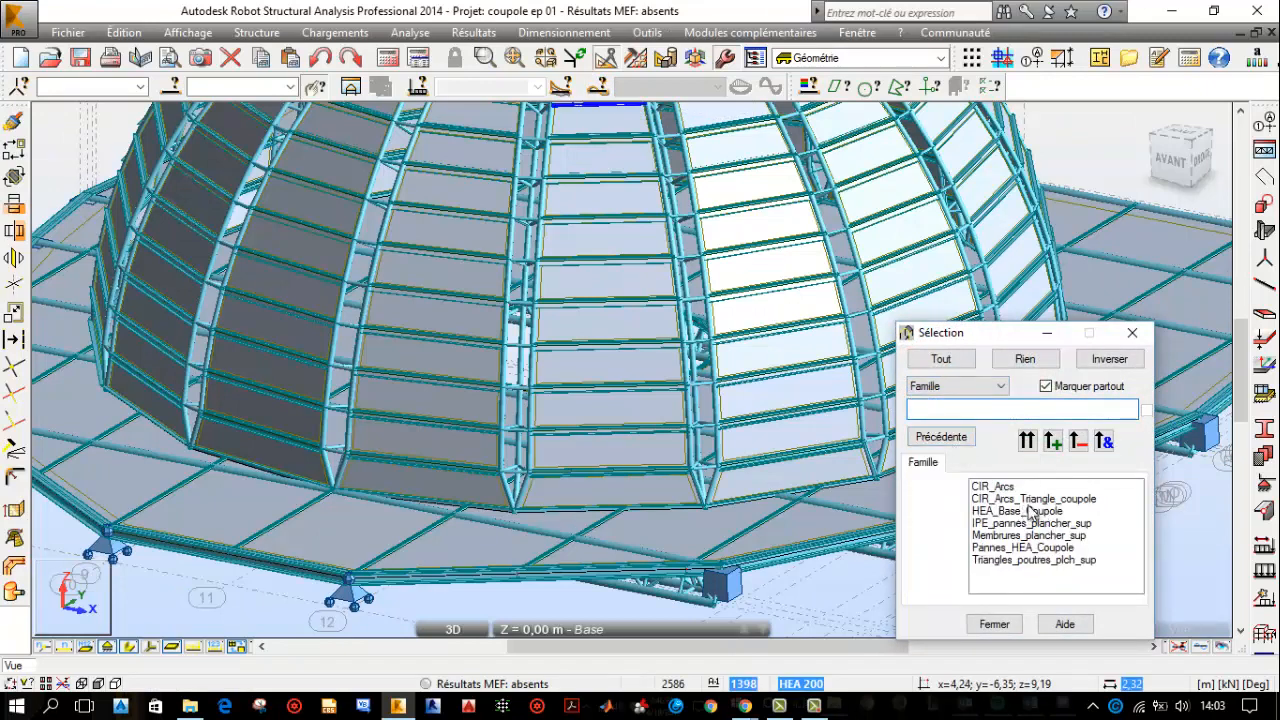
{"action": "left_click", "coordinate": [994, 548]}
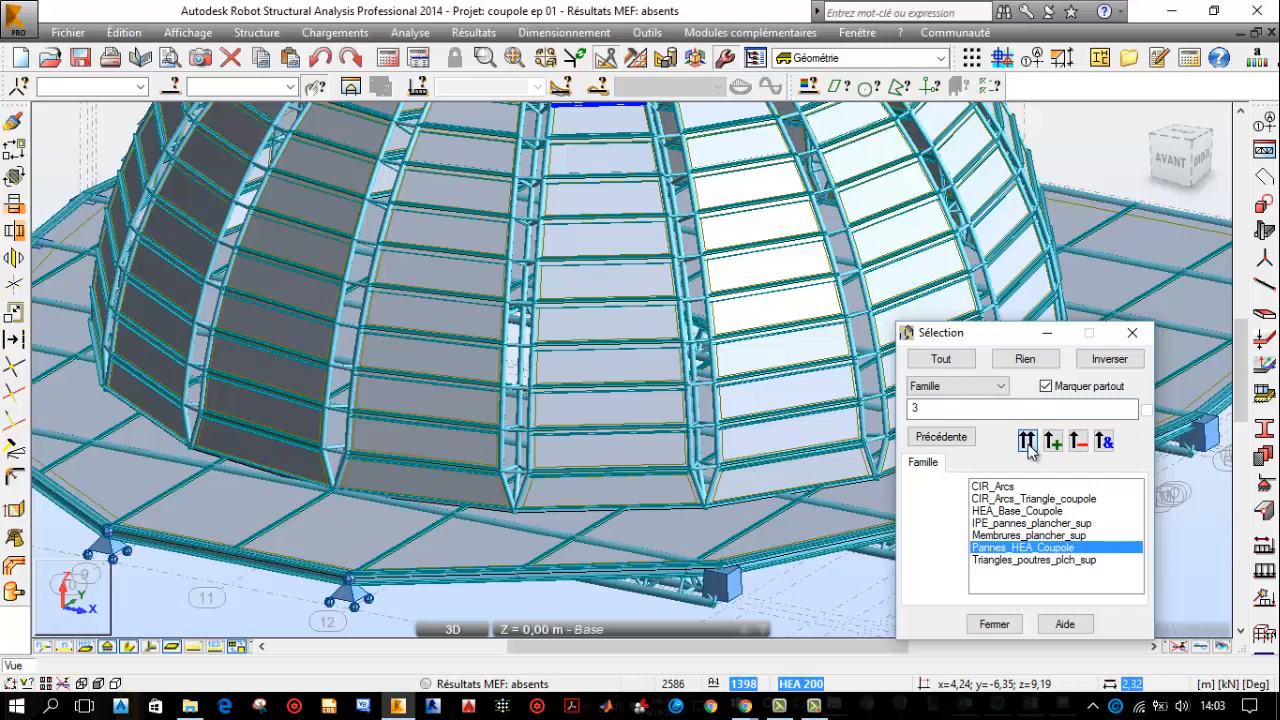
{"action": "left_click", "coordinate": [1027, 441]}
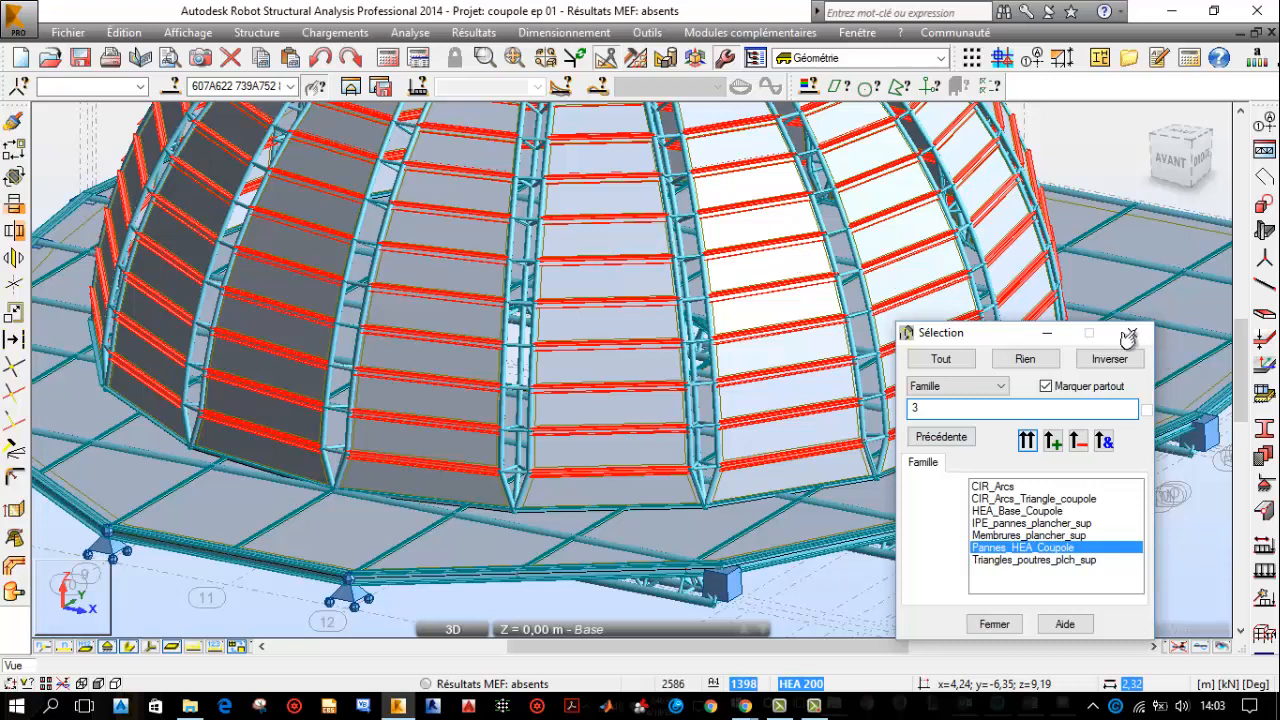
- Isolate the selected Pannes_HEA_Coupole purlins in a separate editing view and clear the selection
{"action": "left_click", "coordinate": [1131, 336]}
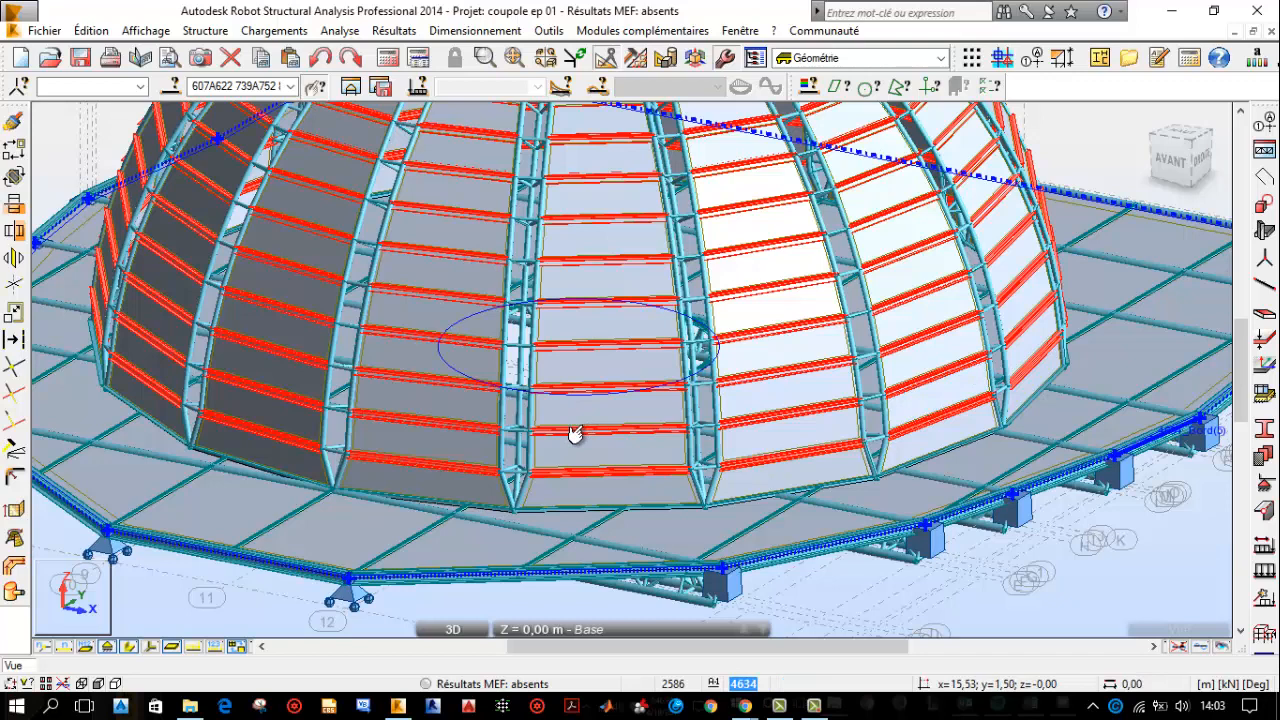
{"action": "scroll", "coordinate": [575, 436], "scroll_direction": "down", "scroll_amount": 1}
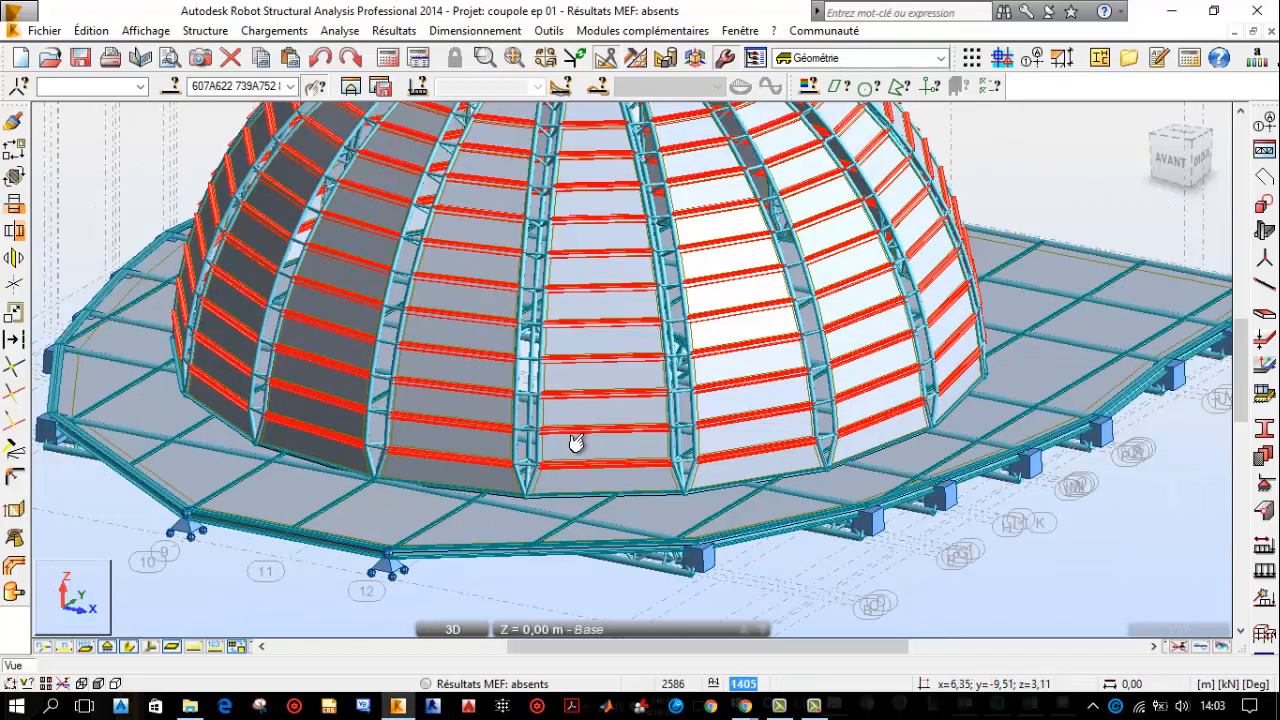
{"action": "scroll", "coordinate": [573, 442], "scroll_direction": "down", "scroll_amount": 1}
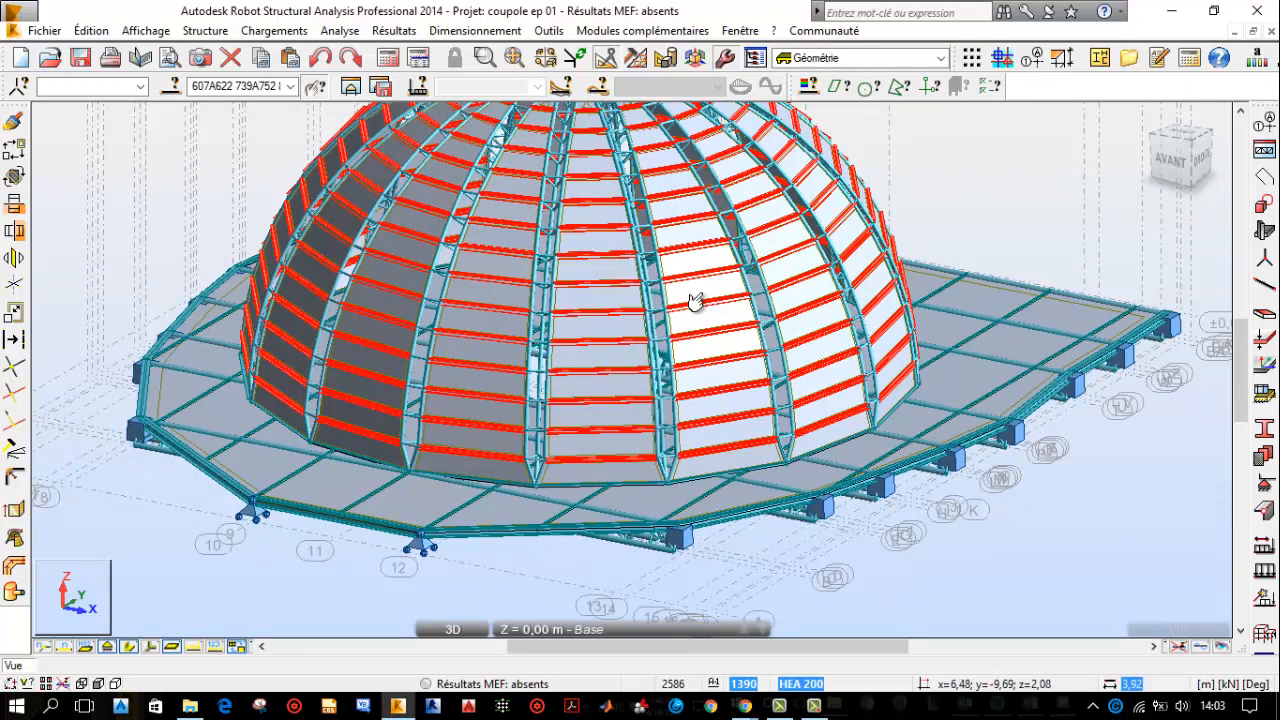
{"action": "scroll", "coordinate": [688, 296], "scroll_direction": "down", "scroll_amount": 1}
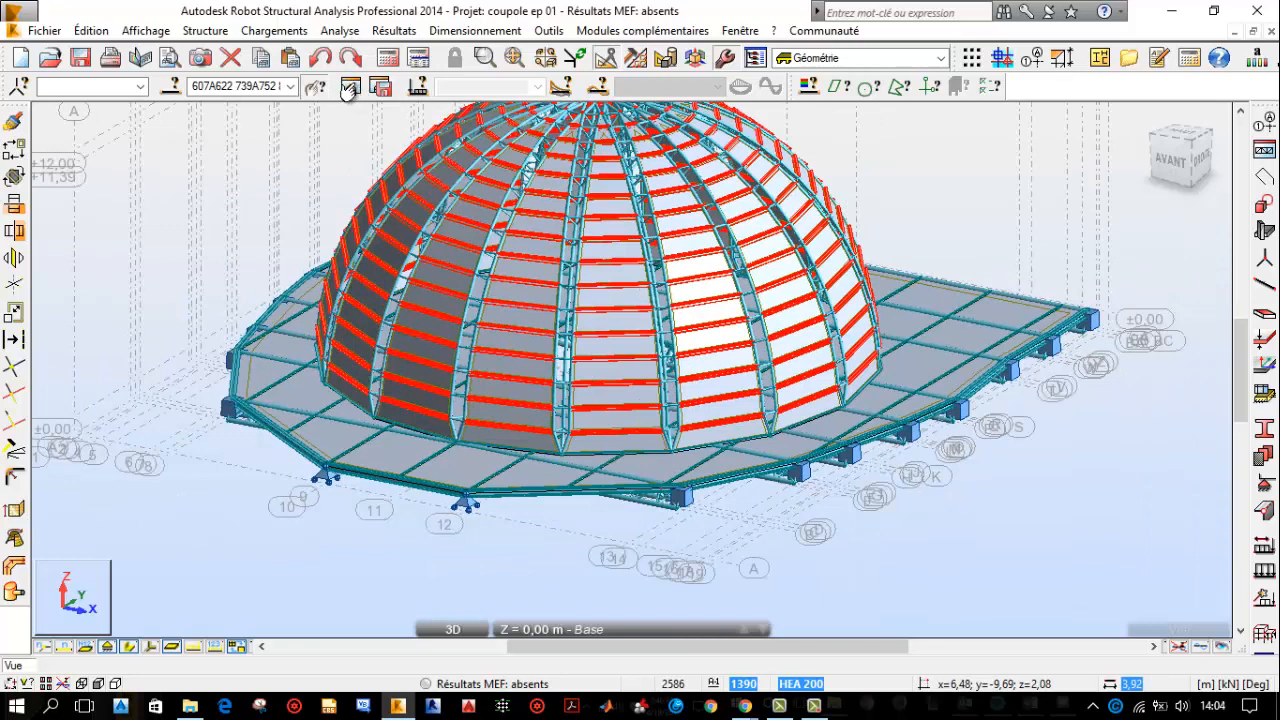
{"action": "scroll", "coordinate": [347, 91], "scroll_direction": "down", "scroll_amount": 1}
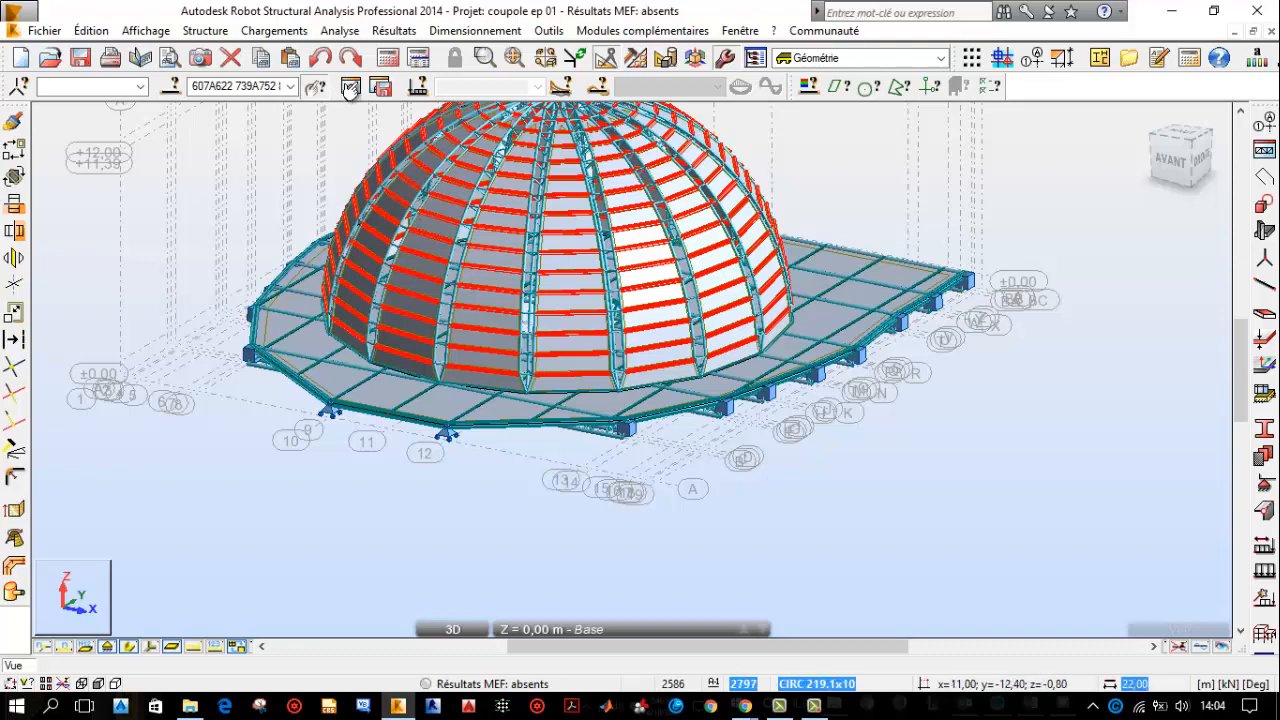
{"action": "left_click", "coordinate": [349, 89]}
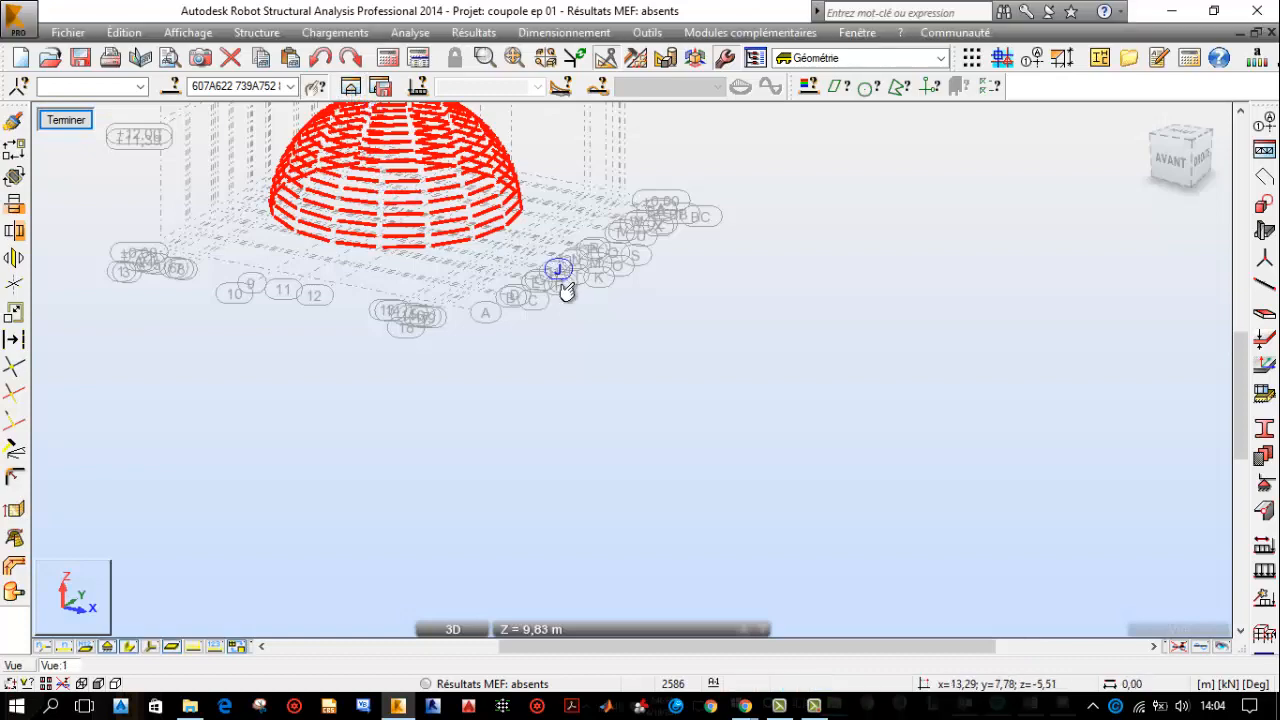
{"action": "scroll", "coordinate": [565, 285], "scroll_direction": "down", "scroll_amount": 2}
{"action": "scroll", "coordinate": [470, 192], "scroll_direction": "up", "scroll_amount": 2}
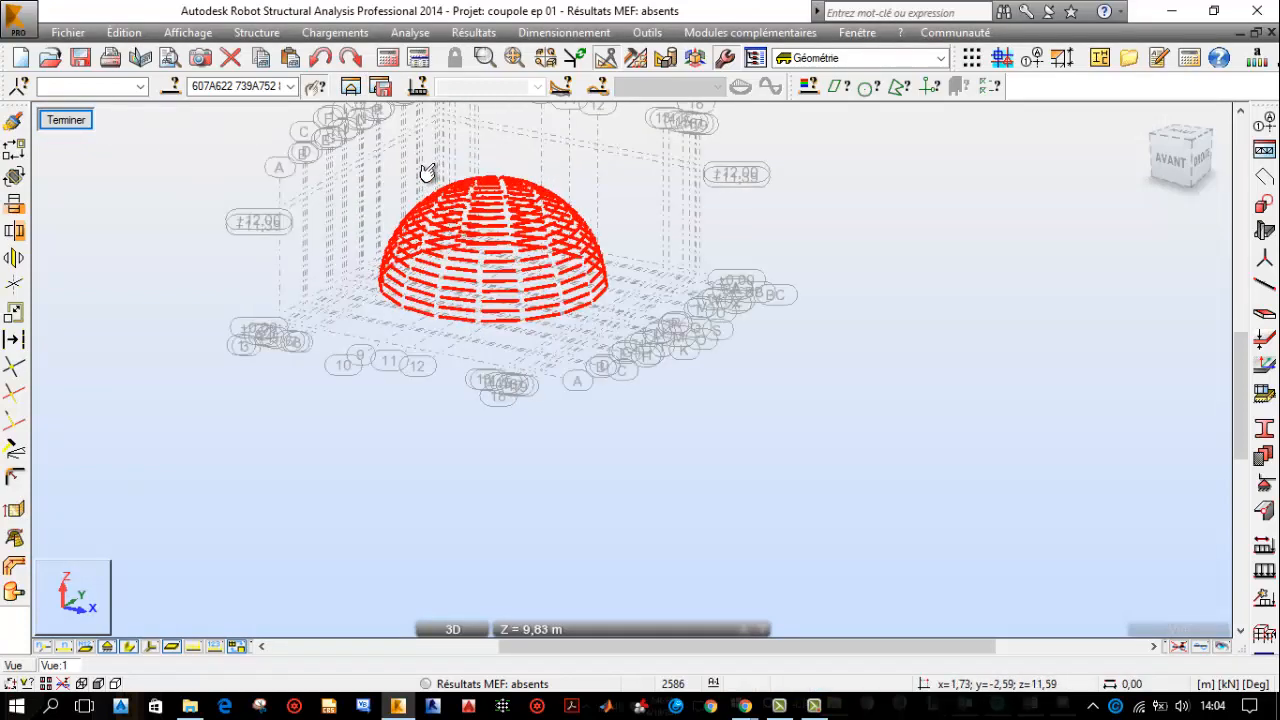
{"action": "left_click", "coordinate": [917, 172]}
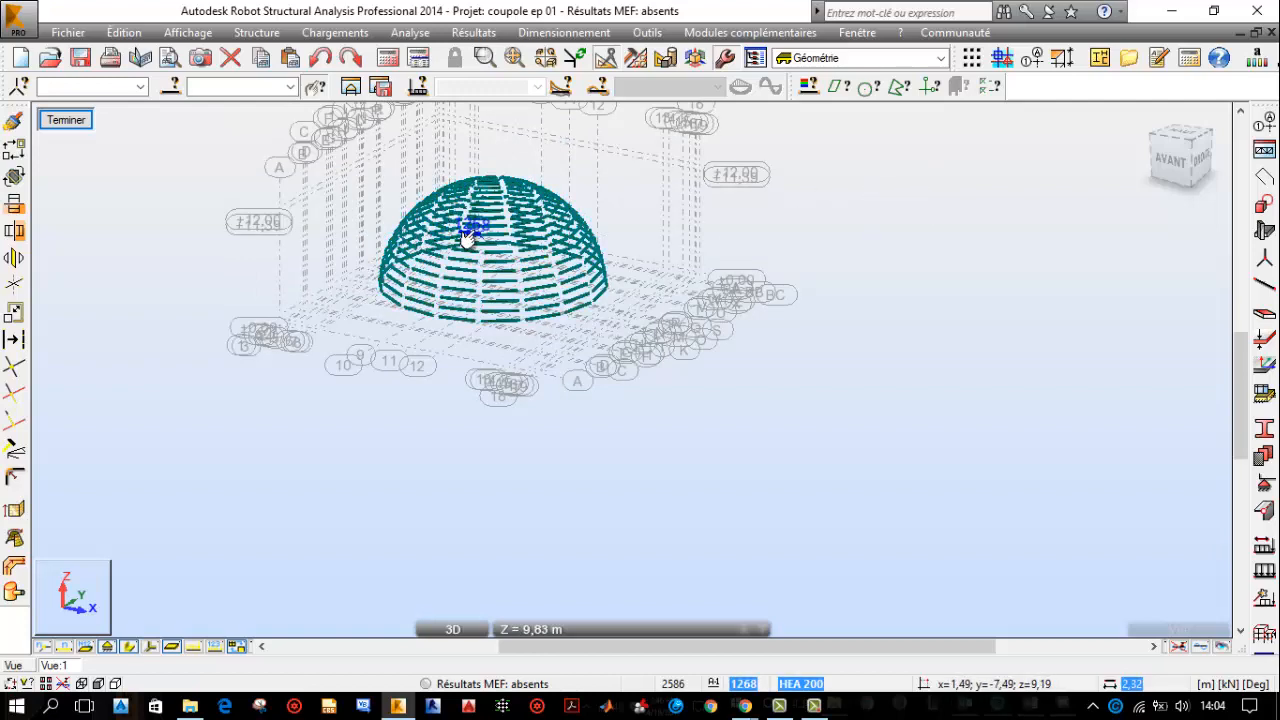
- Examine how the isolated purlins' sections are oriented along the lower rings of the dome
{"action": "scroll", "coordinate": [467, 233], "scroll_direction": "up", "scroll_amount": 3}
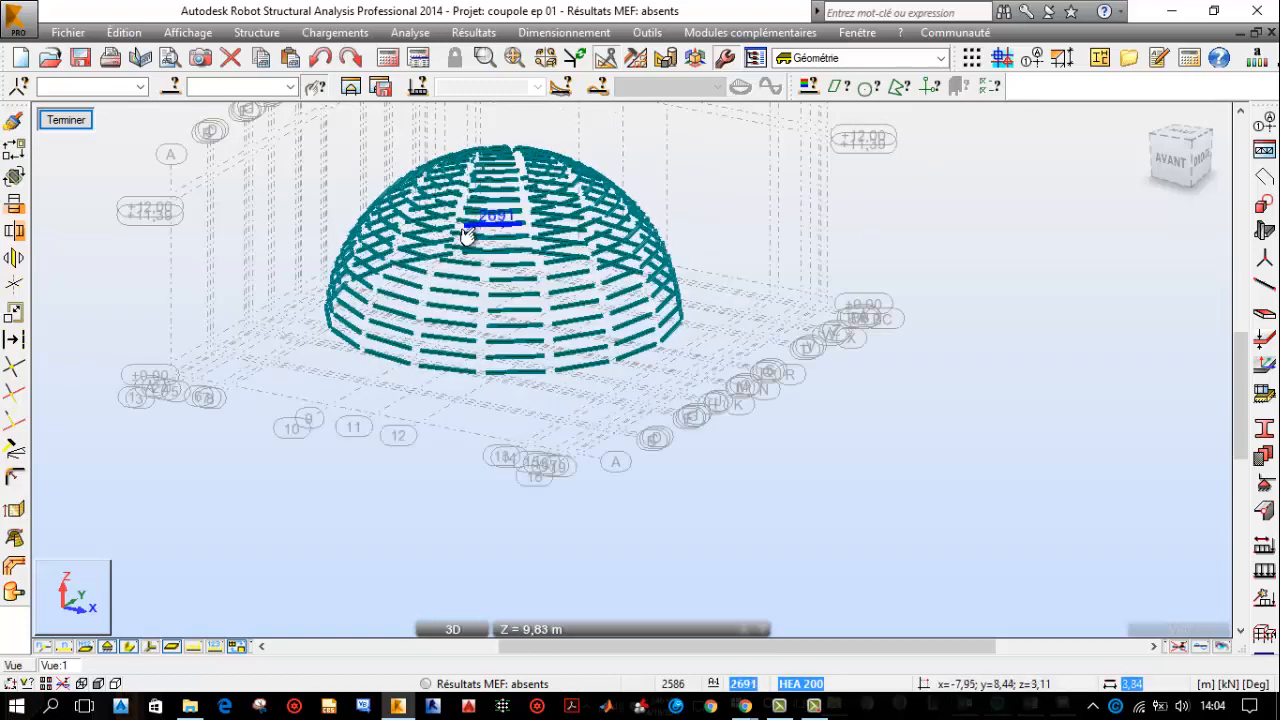
{"action": "scroll", "coordinate": [509, 311], "scroll_direction": "up", "scroll_amount": 1}
{"action": "scroll", "coordinate": [507, 308], "scroll_direction": "up", "scroll_amount": 1}
{"action": "scroll", "coordinate": [460, 294], "scroll_direction": "up", "scroll_amount": 1}
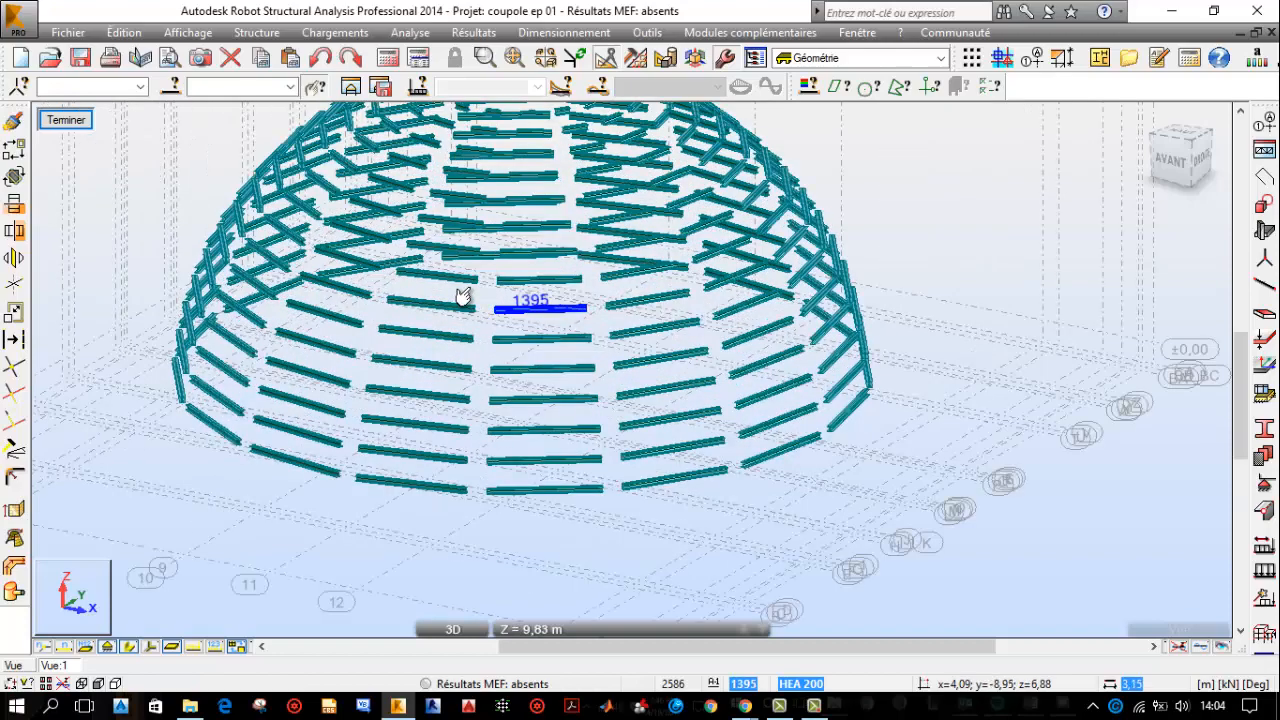
{"action": "scroll", "coordinate": [411, 333], "scroll_direction": "up", "scroll_amount": 1}
{"action": "scroll", "coordinate": [413, 332], "scroll_direction": "up", "scroll_amount": 1}
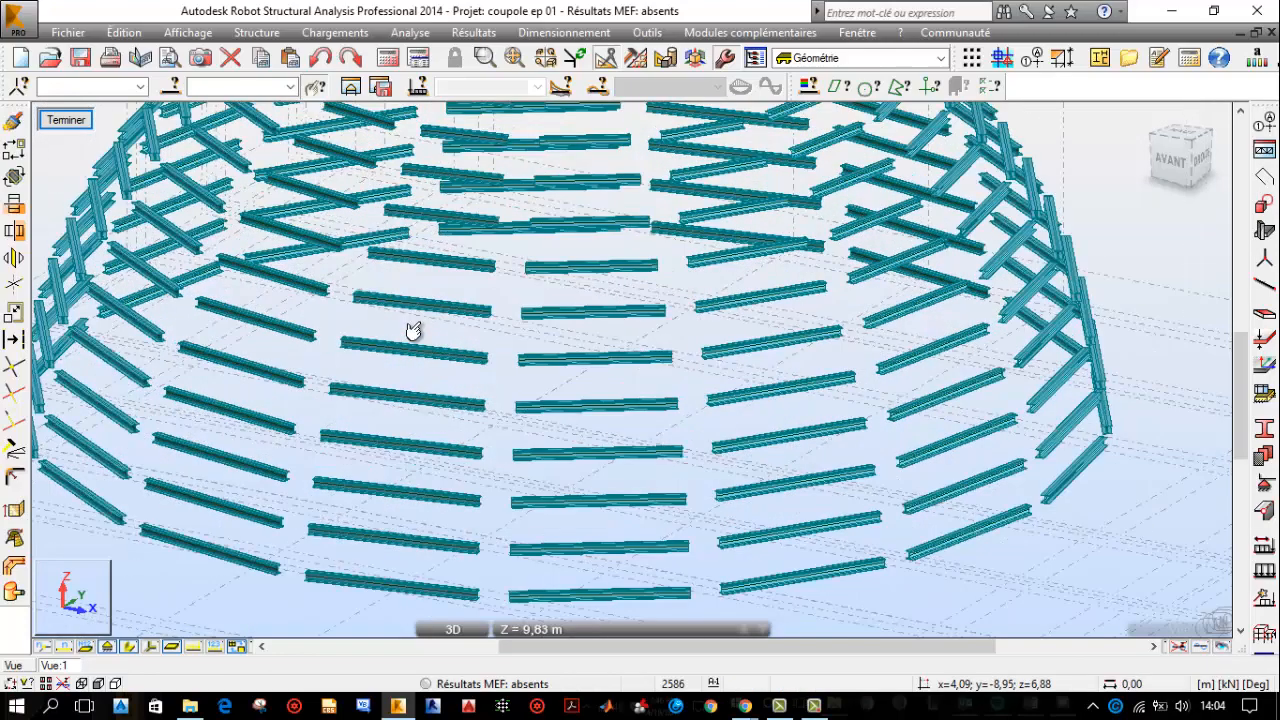
{"action": "scroll", "coordinate": [413, 332], "scroll_direction": "up", "scroll_amount": 1}
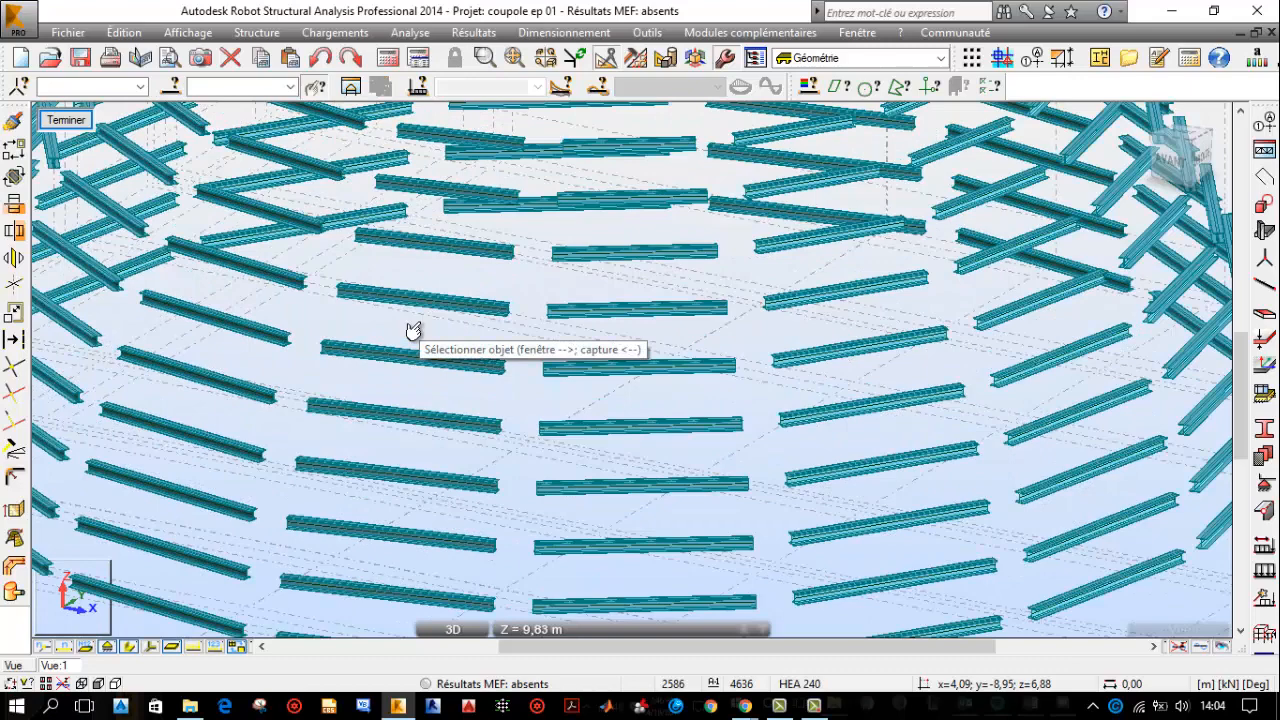
{"action": "scroll", "coordinate": [413, 332], "scroll_direction": "down", "scroll_amount": 2}
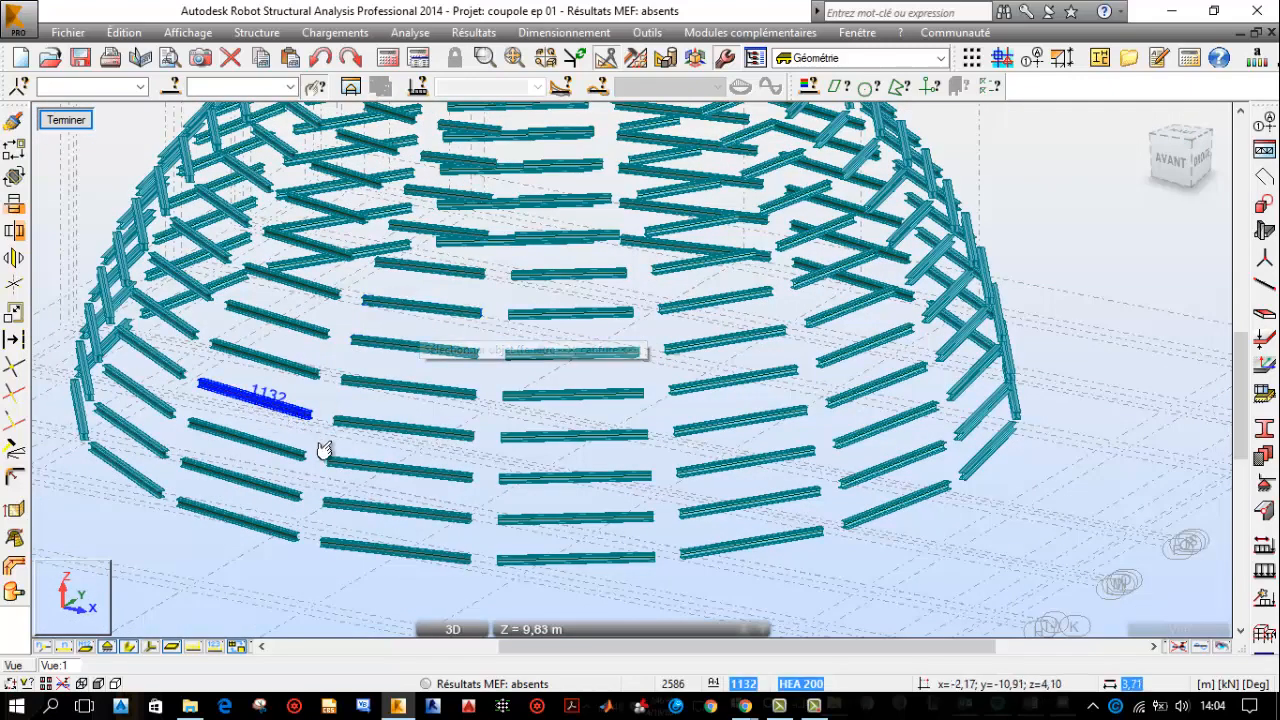
{"action": "scroll", "coordinate": [262, 459], "scroll_direction": "up", "scroll_amount": 3}
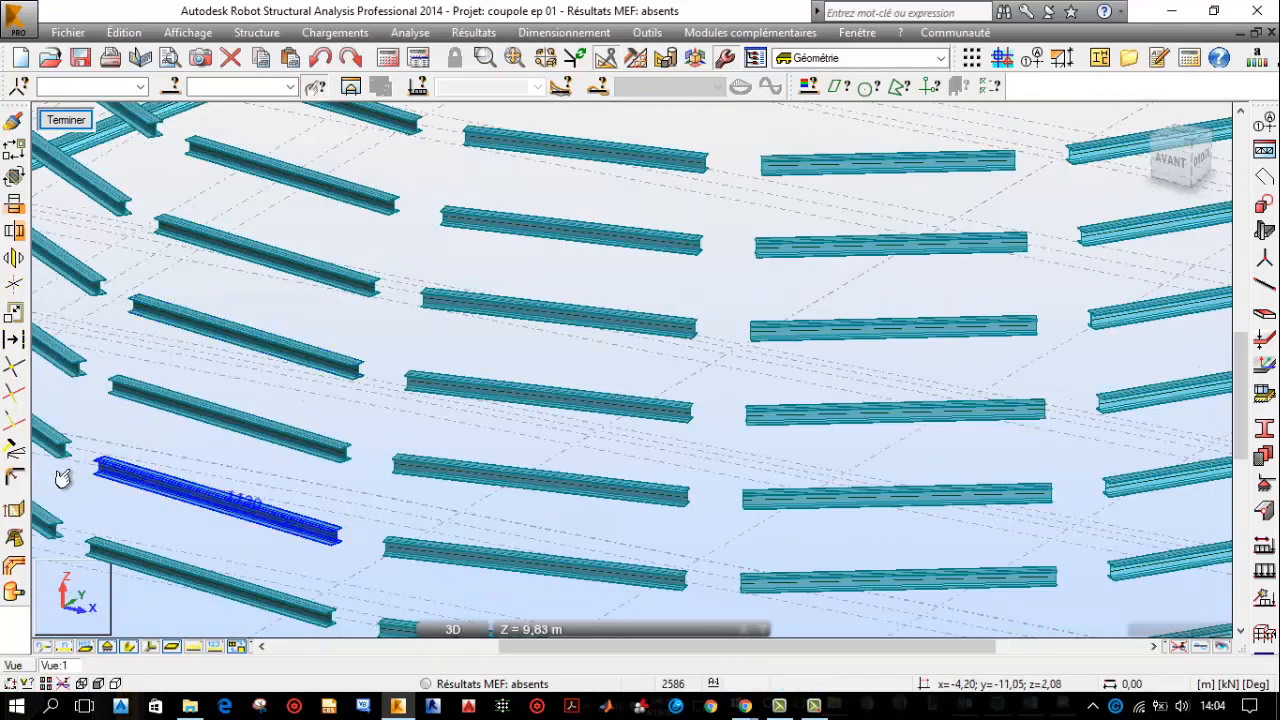
{"action": "scroll", "coordinate": [364, 276], "scroll_direction": "down", "scroll_amount": 3}
{"action": "scroll", "coordinate": [367, 281], "scroll_direction": "down", "scroll_amount": 2}
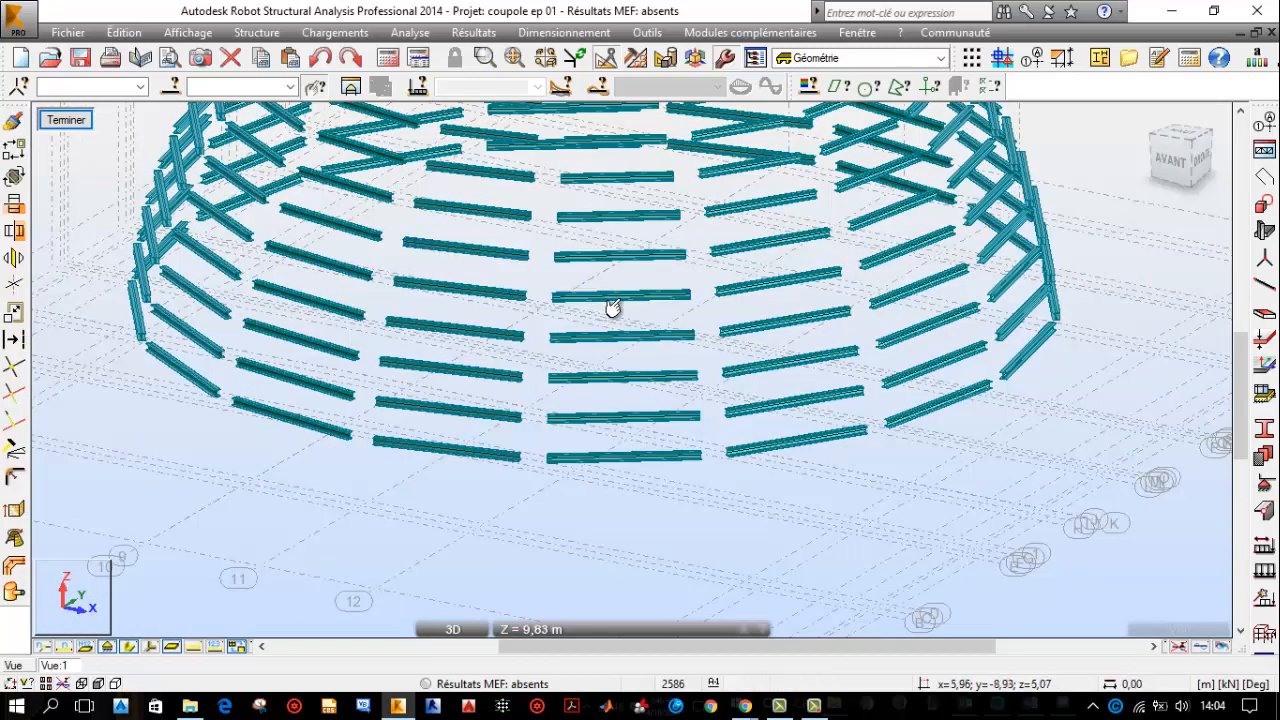
{"action": "scroll", "coordinate": [610, 303], "scroll_direction": "up", "scroll_amount": 2}
{"action": "scroll", "coordinate": [660, 300], "scroll_direction": "up", "scroll_amount": 2}
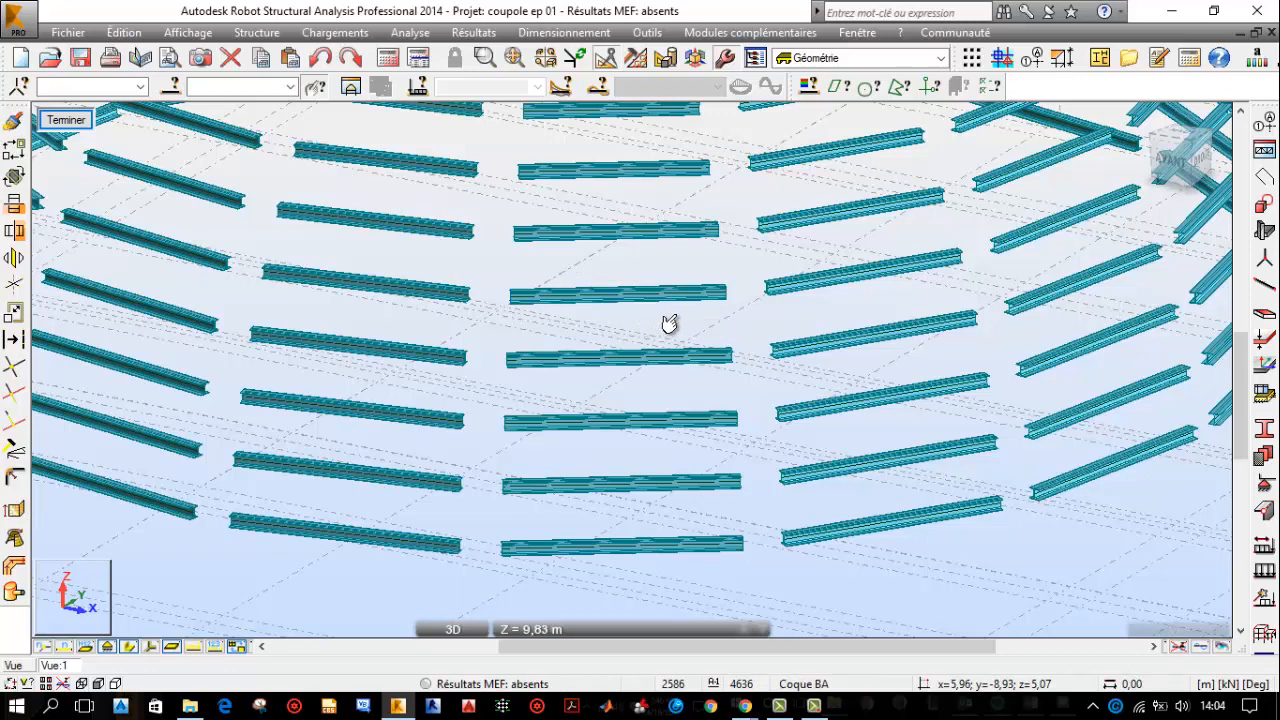
{"action": "scroll", "coordinate": [686, 309], "scroll_direction": "up", "scroll_amount": 2}
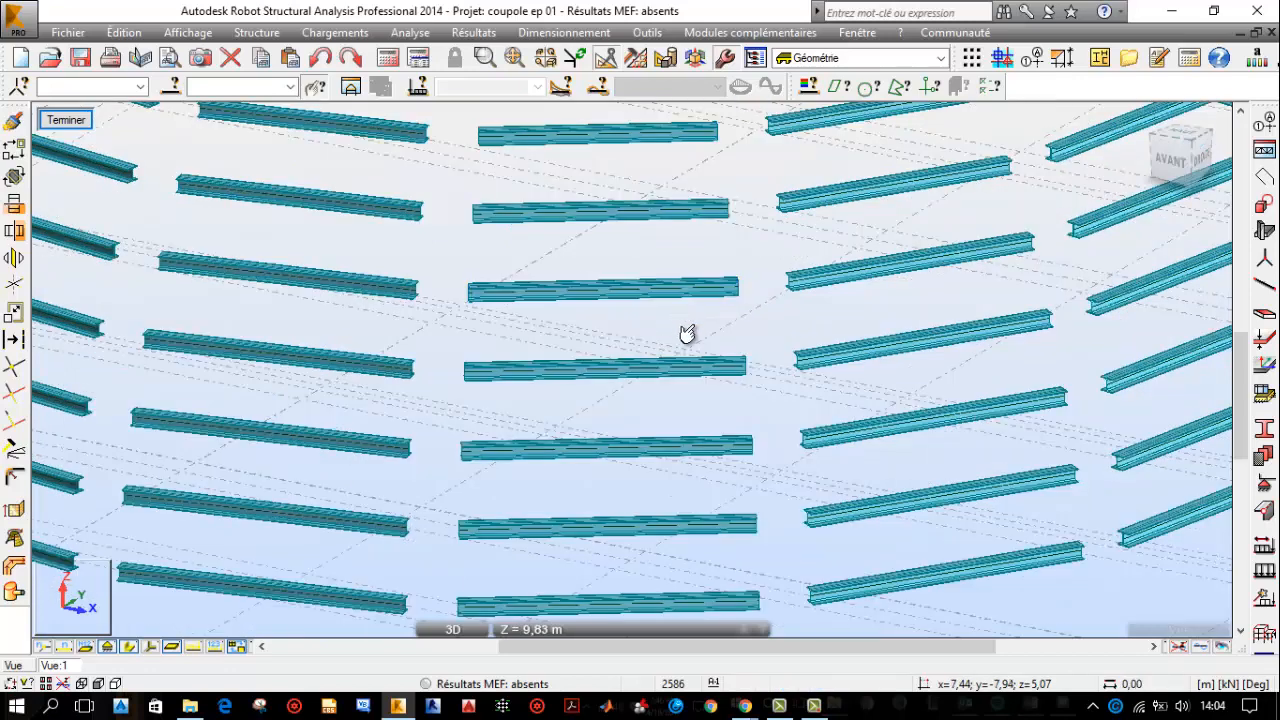
{"action": "scroll", "coordinate": [704, 322], "scroll_direction": "down", "scroll_amount": 3}
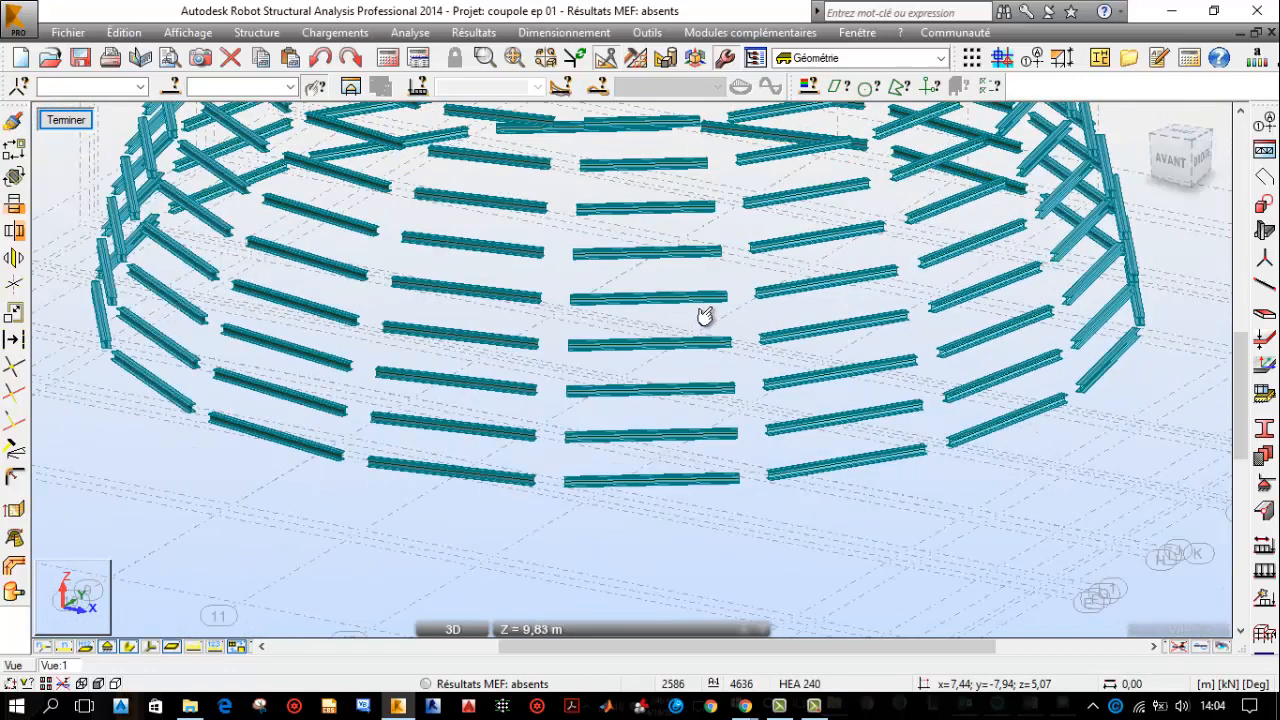
- Select purlin 1392 and extend the selection to all similar bars by section
{"action": "left_click", "coordinate": [656, 349]}
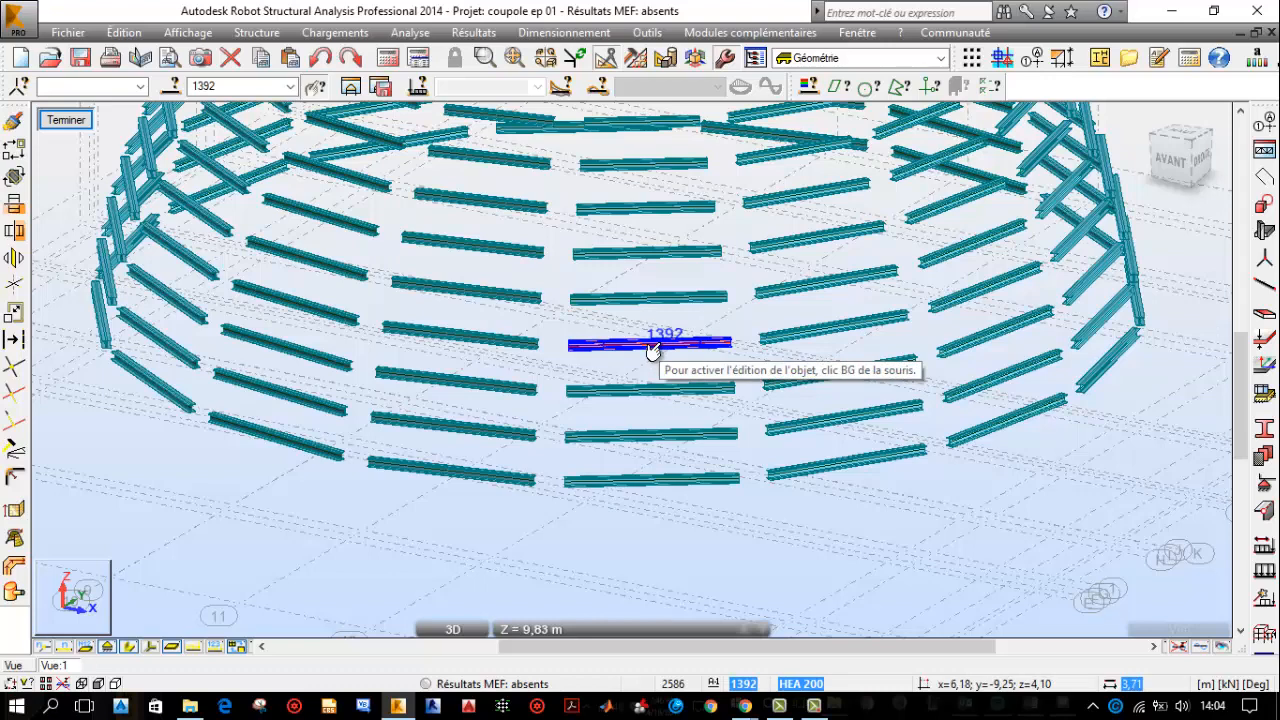
{"action": "right_click", "coordinate": [653, 350]}
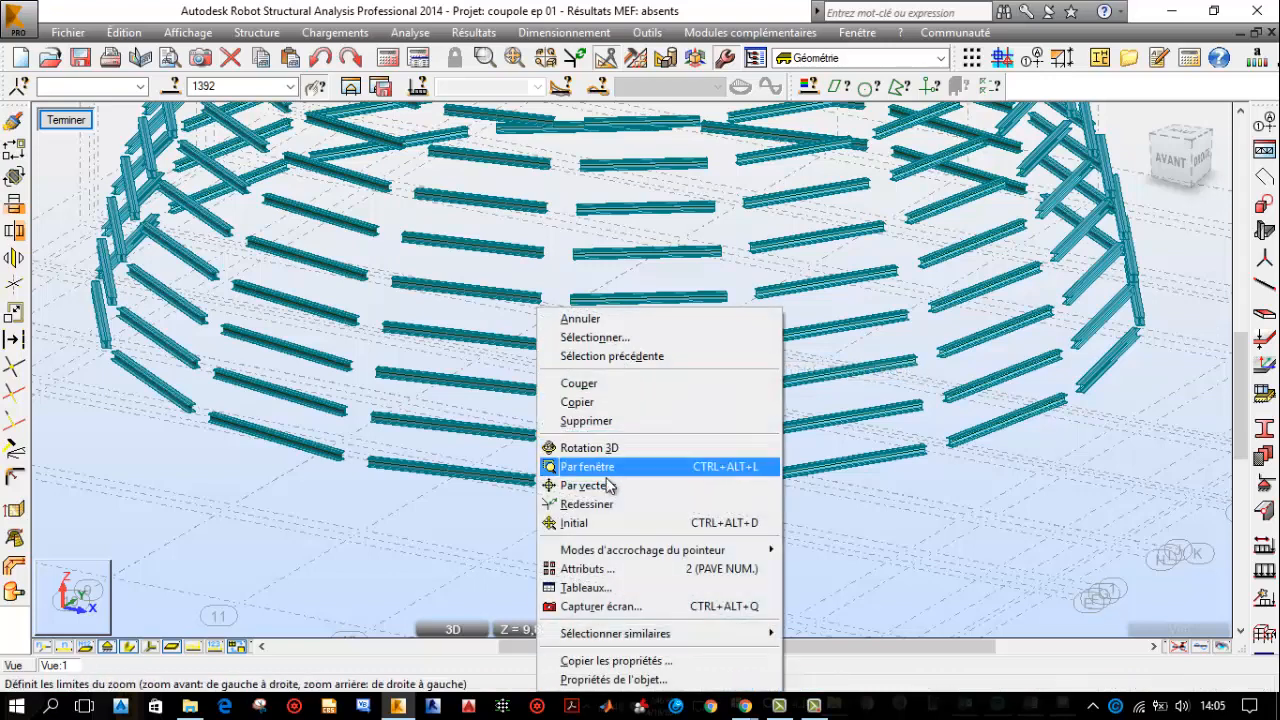
{"action": "mouse_move", "coordinate": [720, 633]}
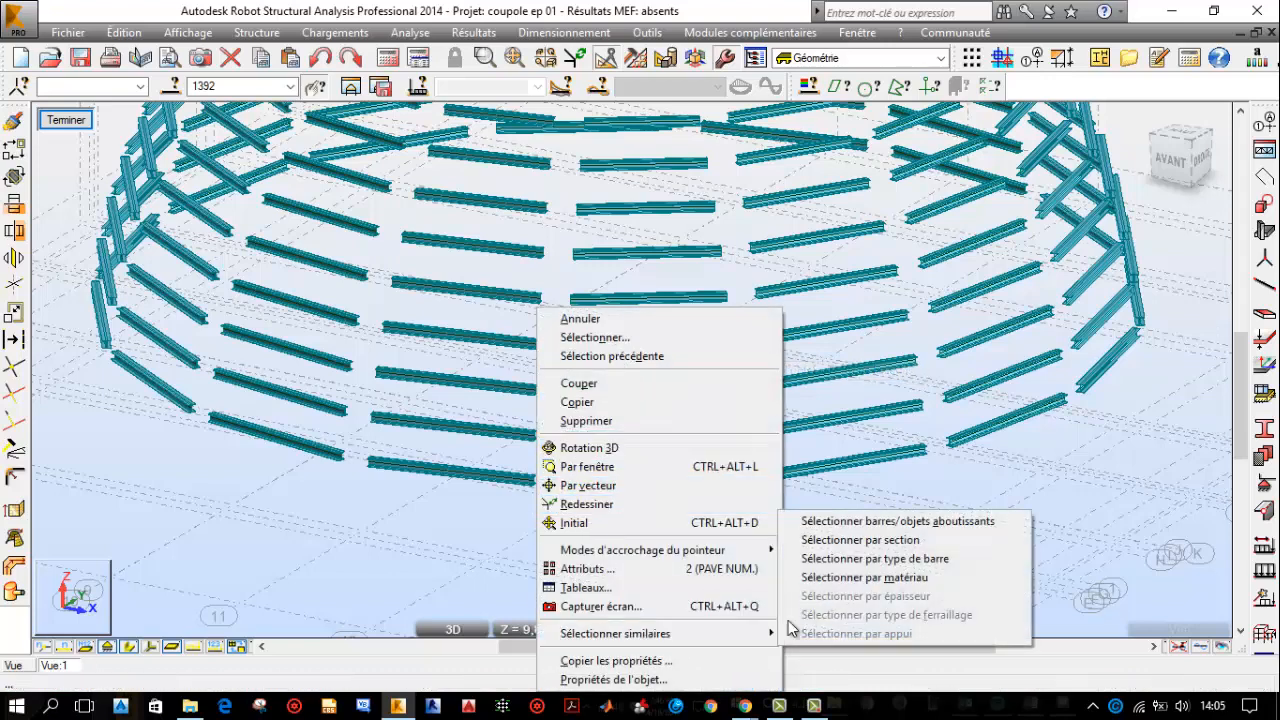
{"action": "left_click", "coordinate": [866, 543]}
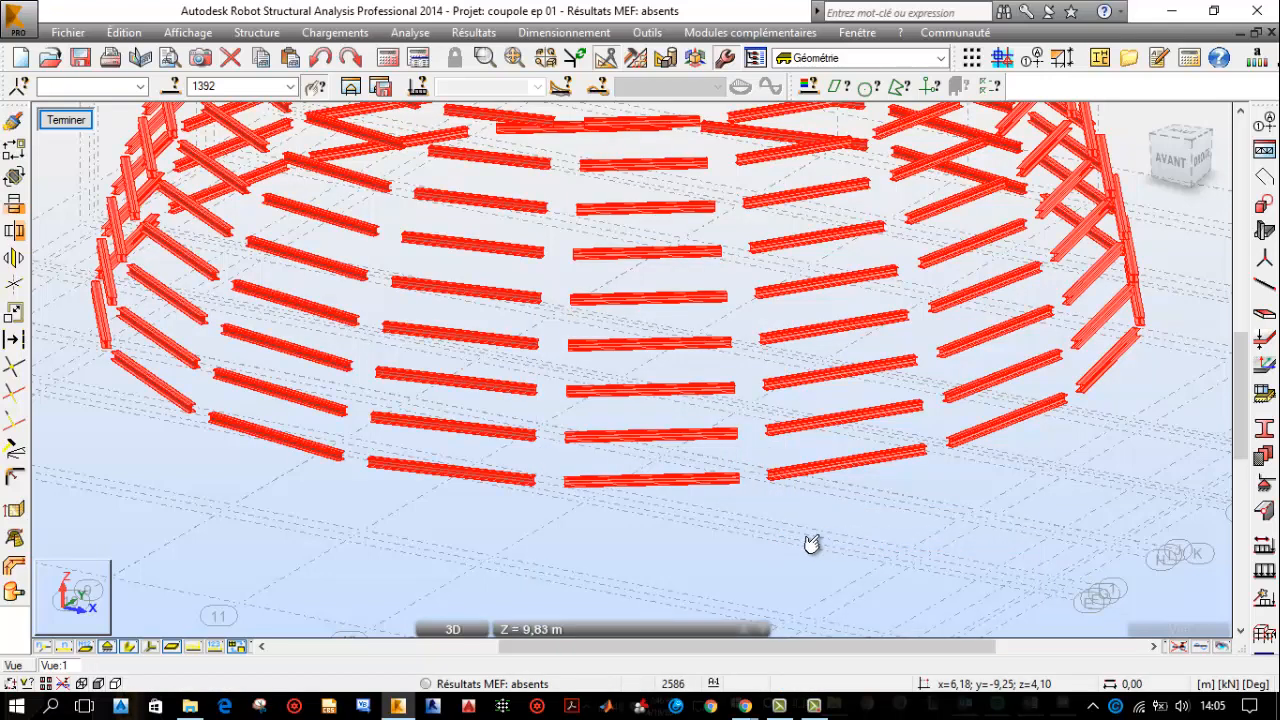
{"action": "scroll", "coordinate": [811, 544], "scroll_direction": "down", "scroll_amount": 1}
{"action": "scroll", "coordinate": [811, 544], "scroll_direction": "down", "scroll_amount": 1}
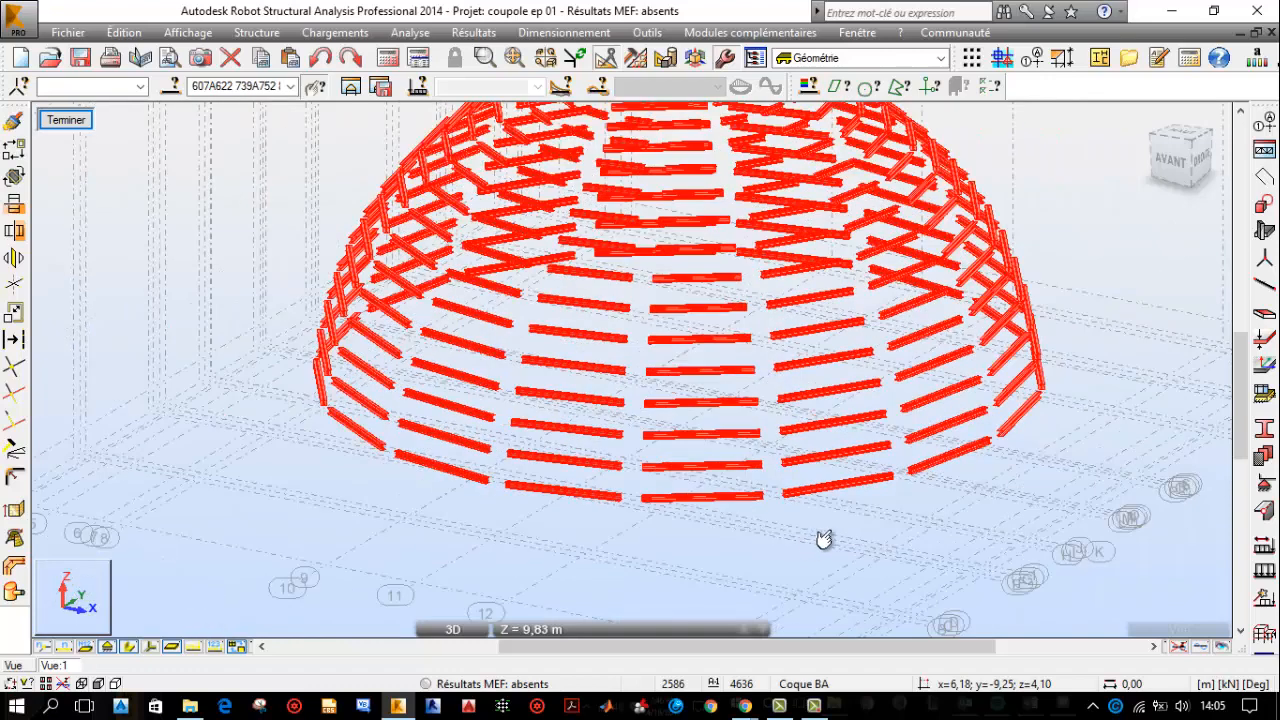
- Apply a gamma angle with the special value 90° to all selected dome purlins
{"action": "left_click", "coordinate": [254, 32]}
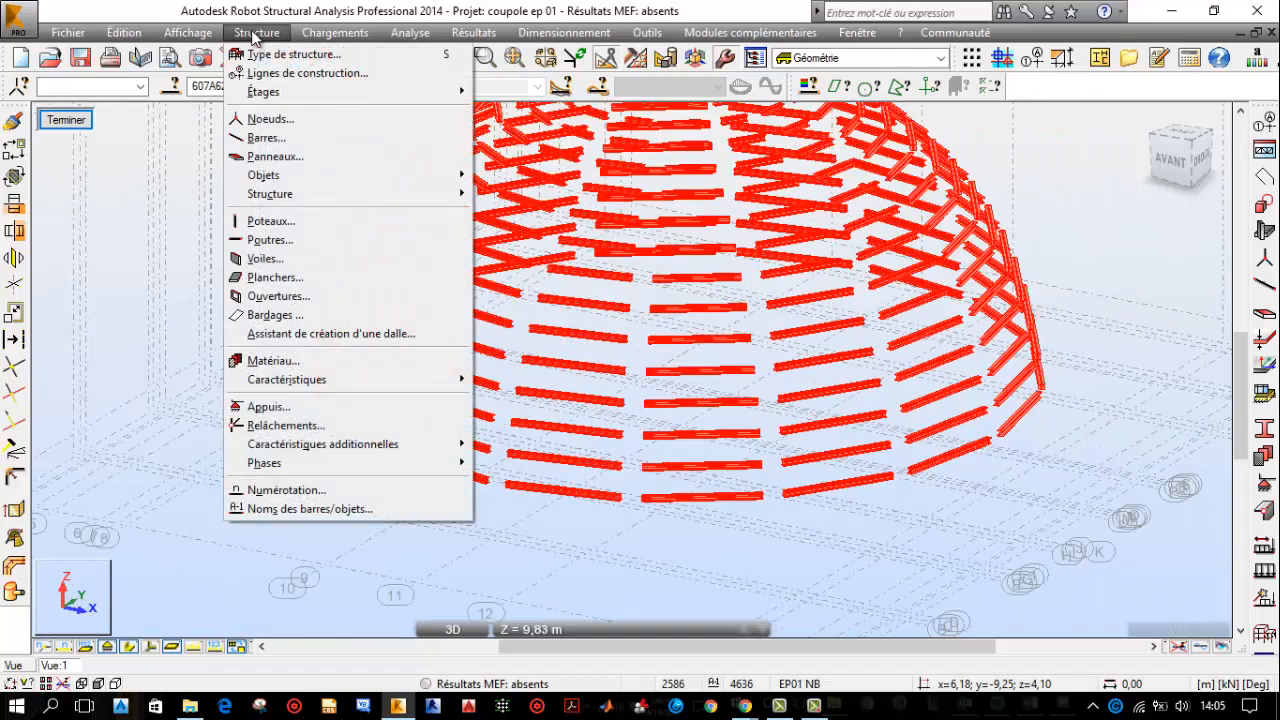
{"action": "mouse_move", "coordinate": [382, 386]}
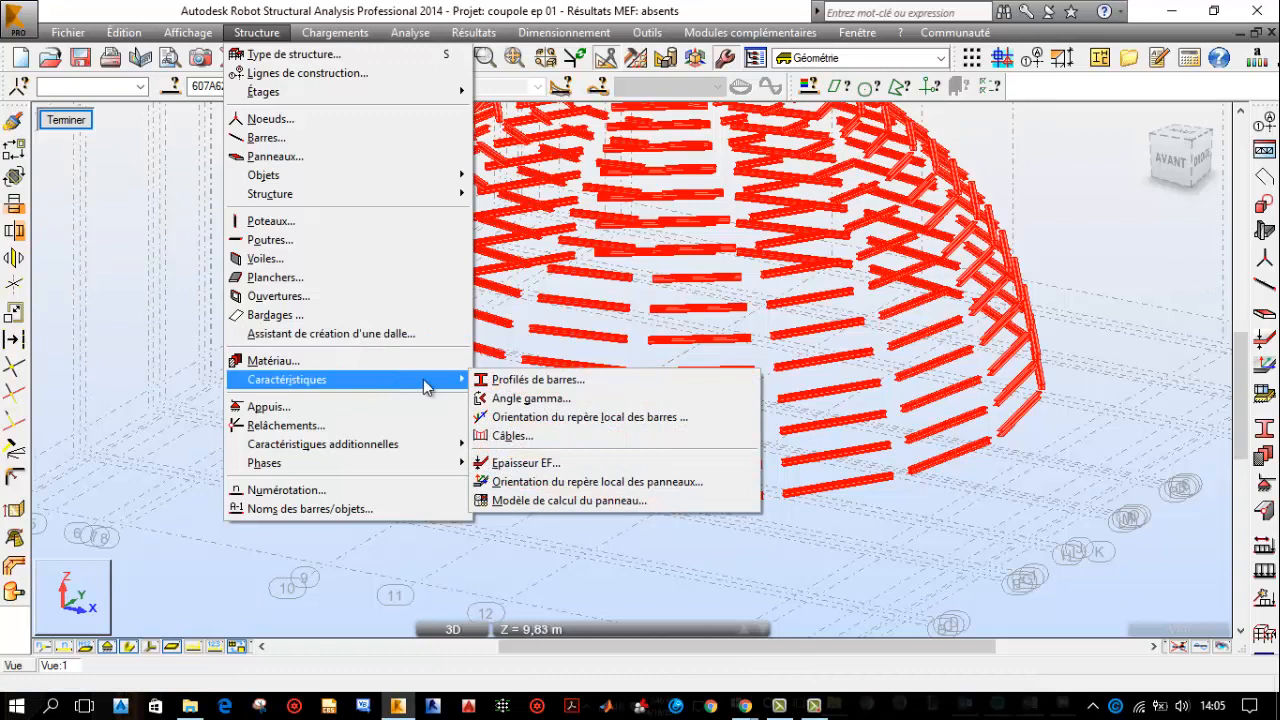
{"action": "left_click", "coordinate": [530, 398]}
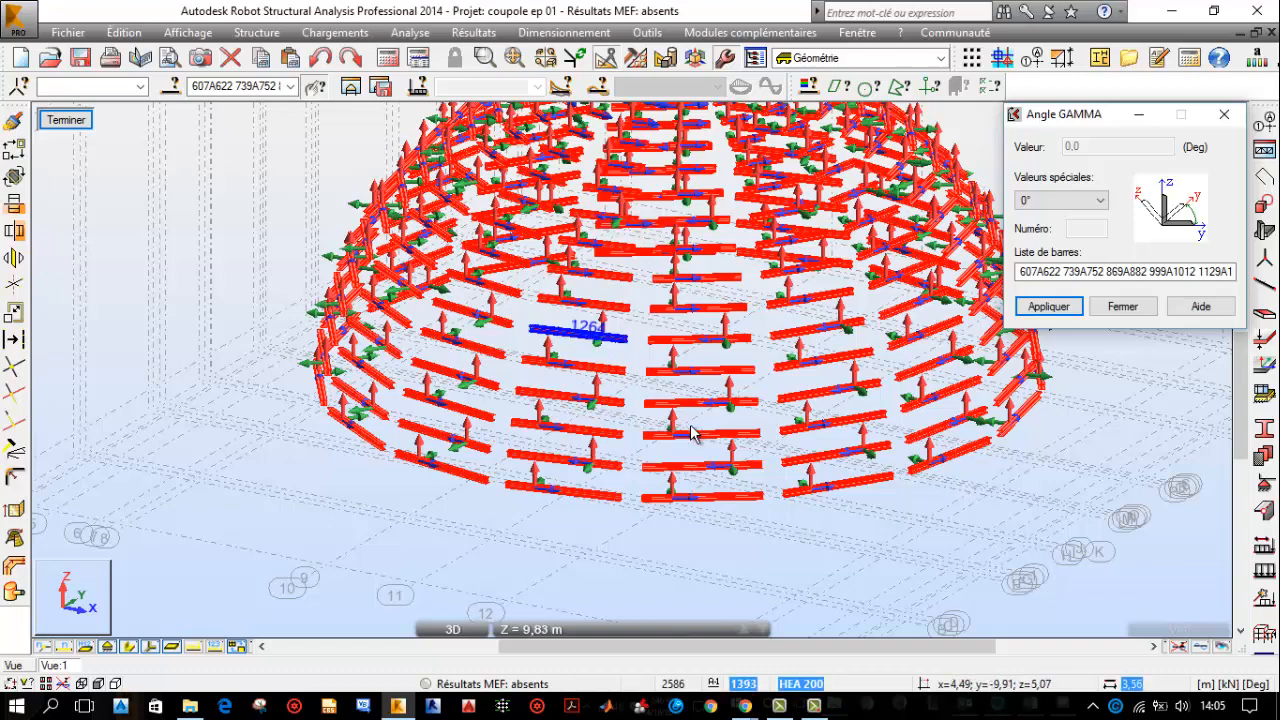
{"action": "scroll", "coordinate": [728, 478], "scroll_direction": "up", "scroll_amount": 2}
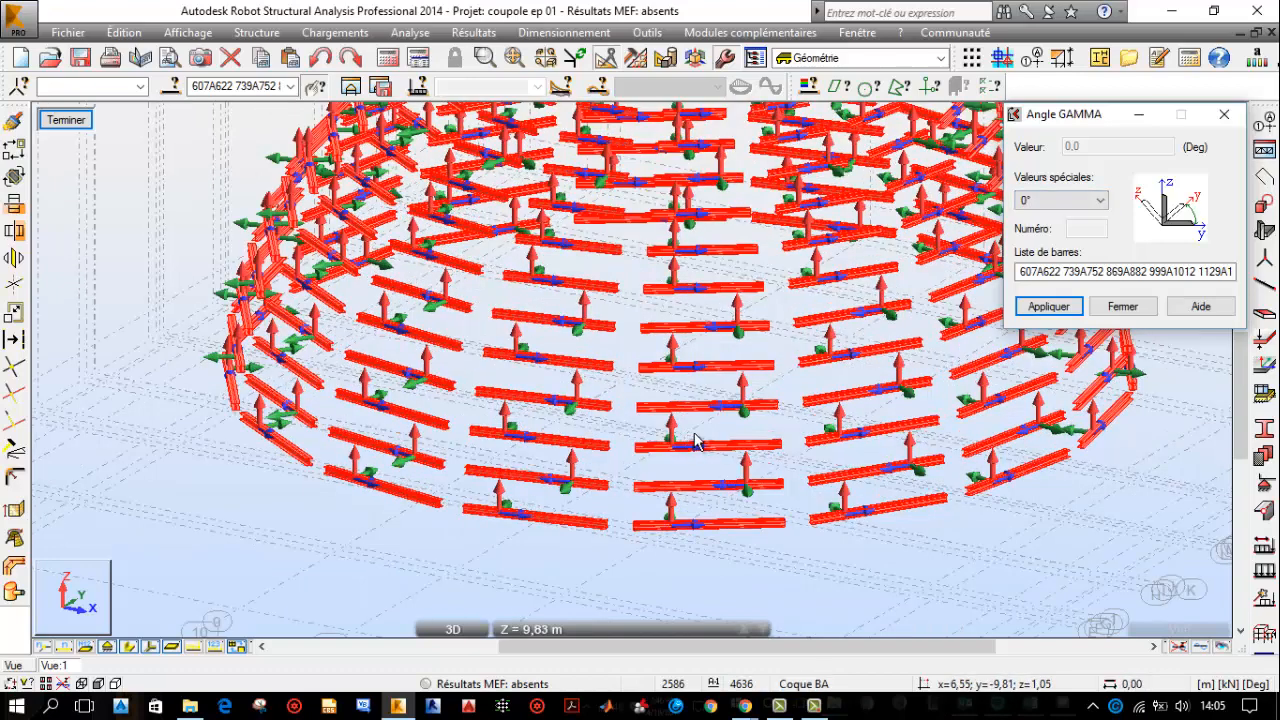
{"action": "scroll", "coordinate": [688, 448], "scroll_direction": "up", "scroll_amount": 4}
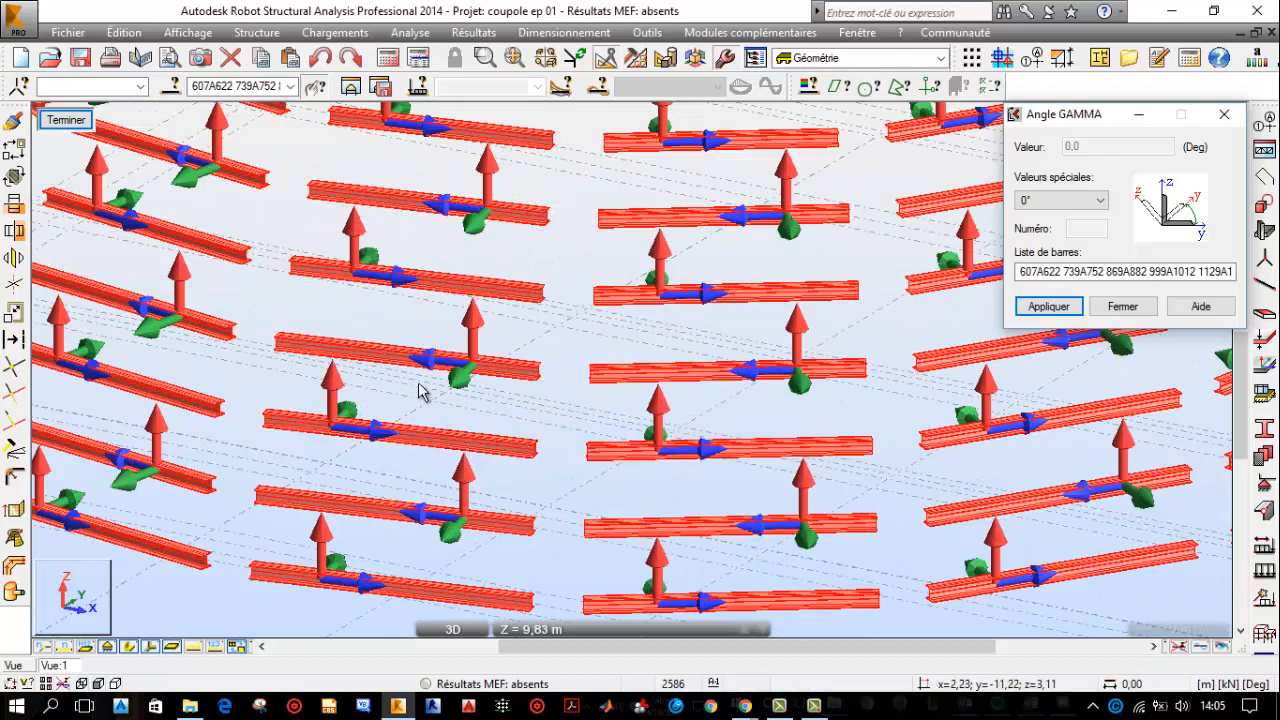
{"action": "scroll", "coordinate": [478, 342], "scroll_direction": "down", "scroll_amount": 2}
{"action": "scroll", "coordinate": [478, 342], "scroll_direction": "down", "scroll_amount": 2}
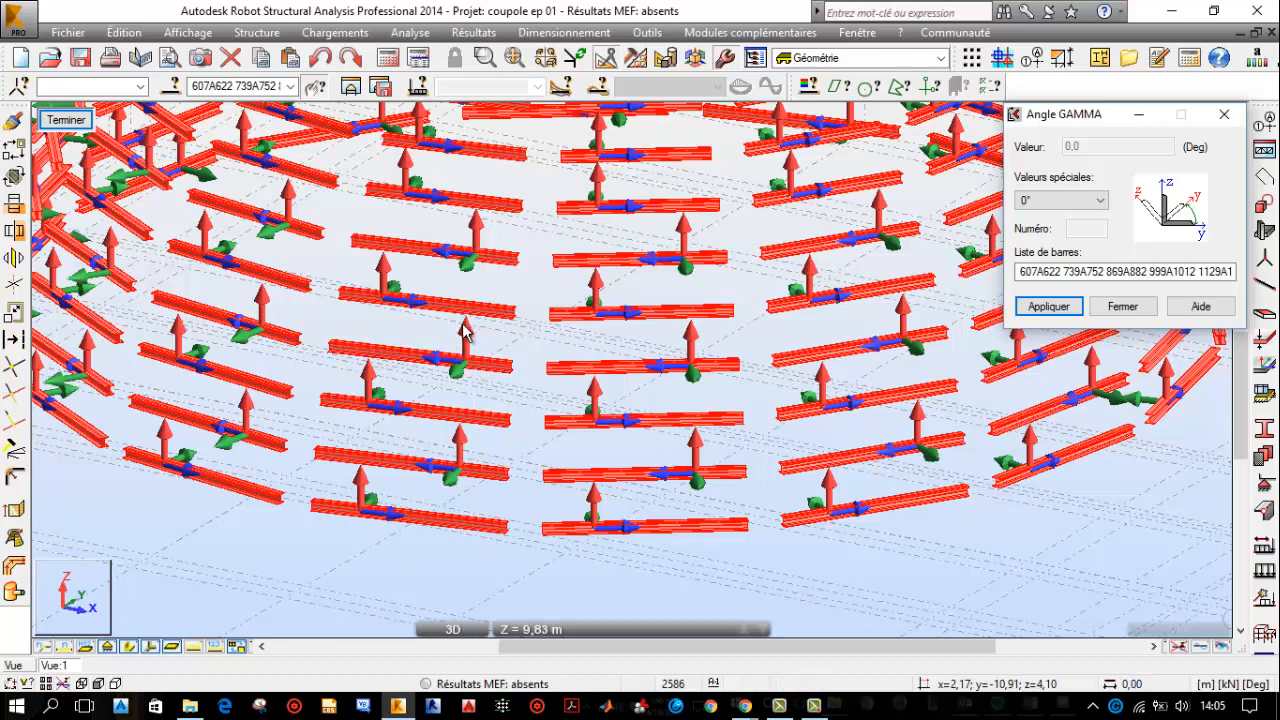
{"action": "scroll", "coordinate": [463, 331], "scroll_direction": "down", "scroll_amount": 2}
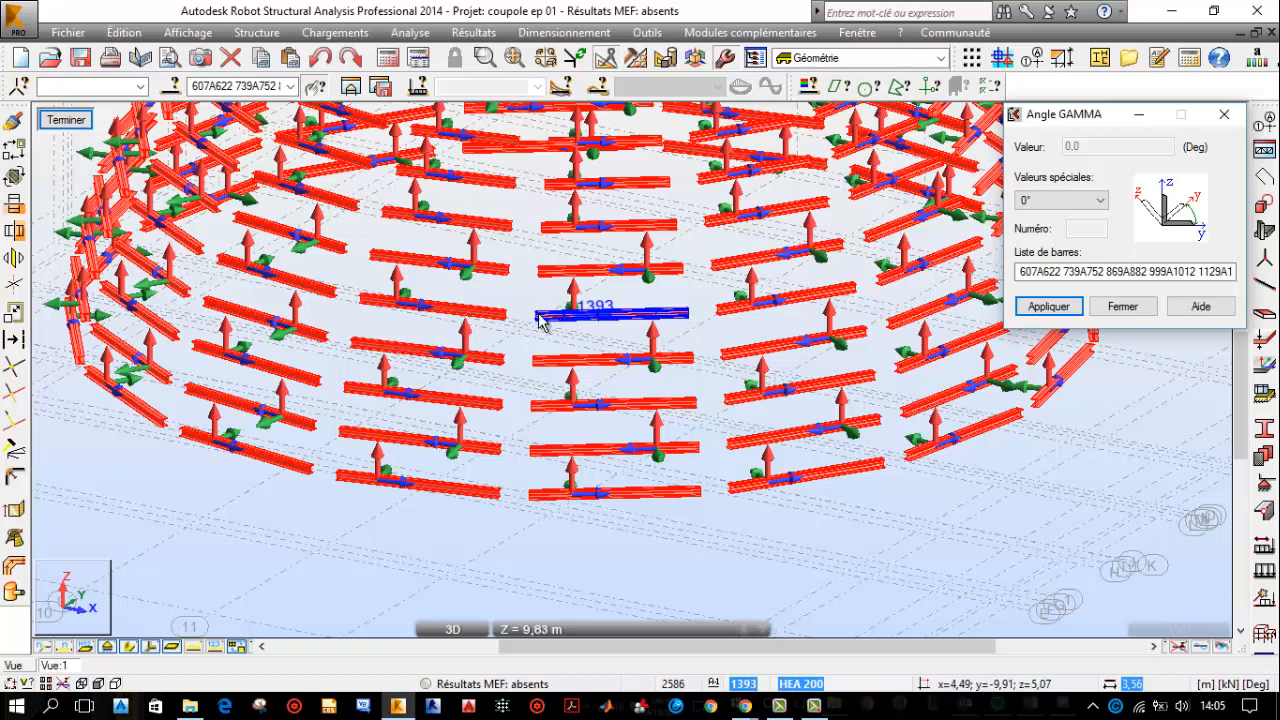
{"action": "left_click", "coordinate": [1101, 205]}
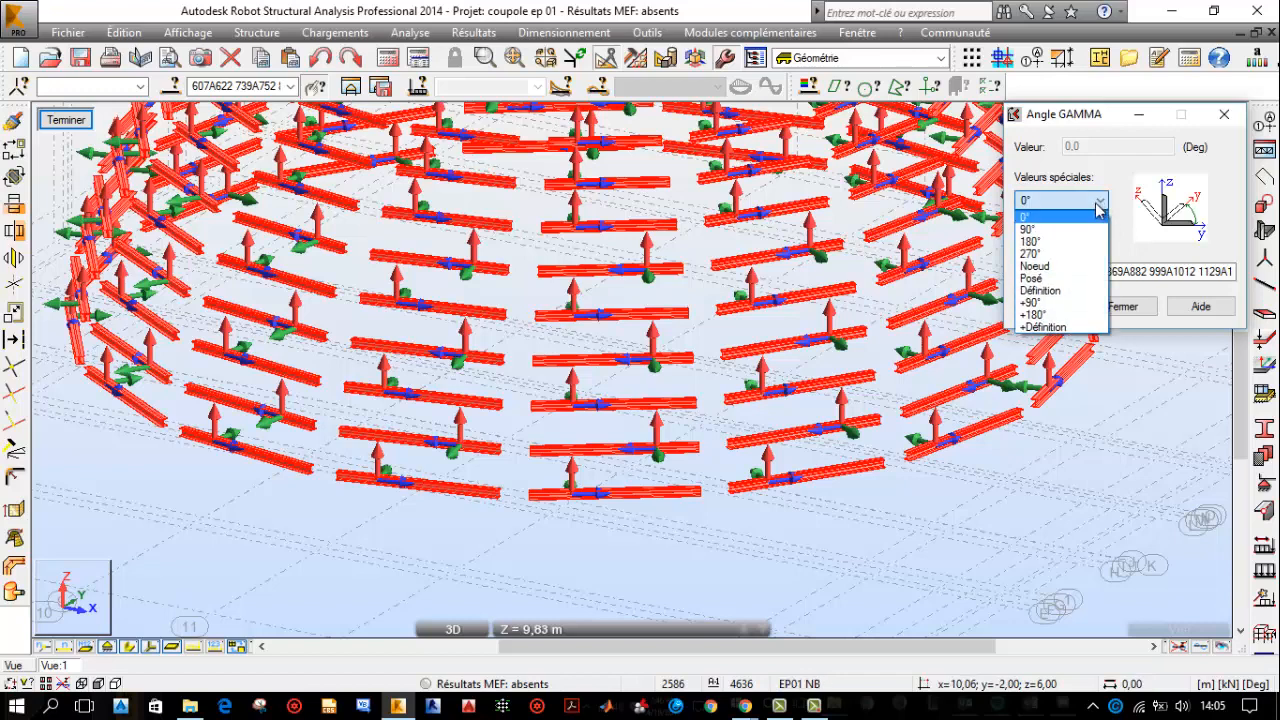
{"action": "left_click", "coordinate": [1068, 205]}
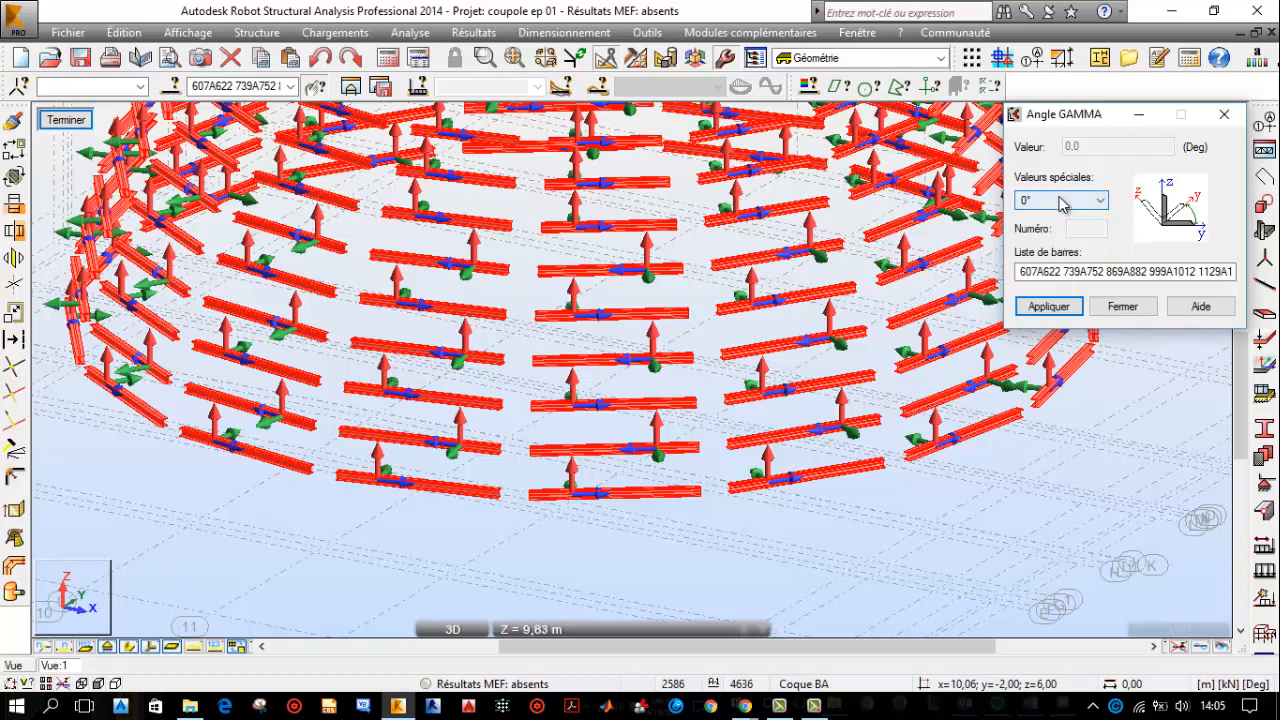
{"action": "left_click", "coordinate": [1066, 205]}
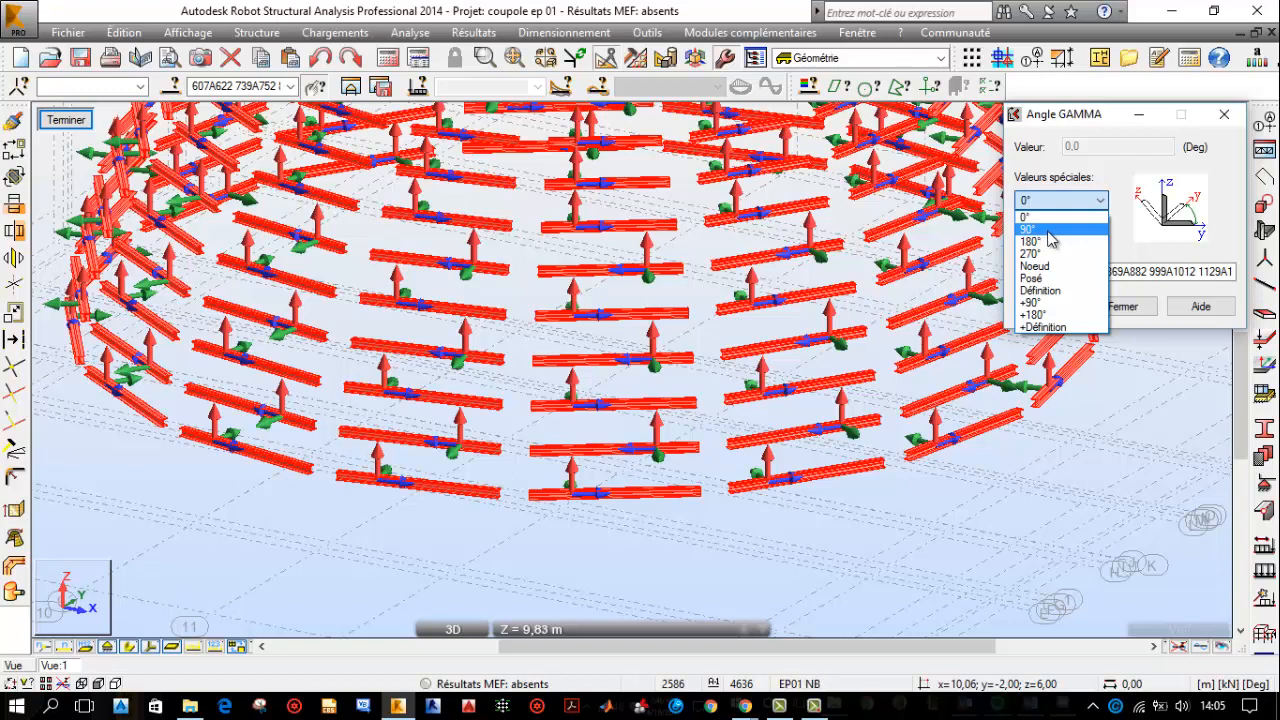
{"action": "left_click", "coordinate": [1030, 229]}
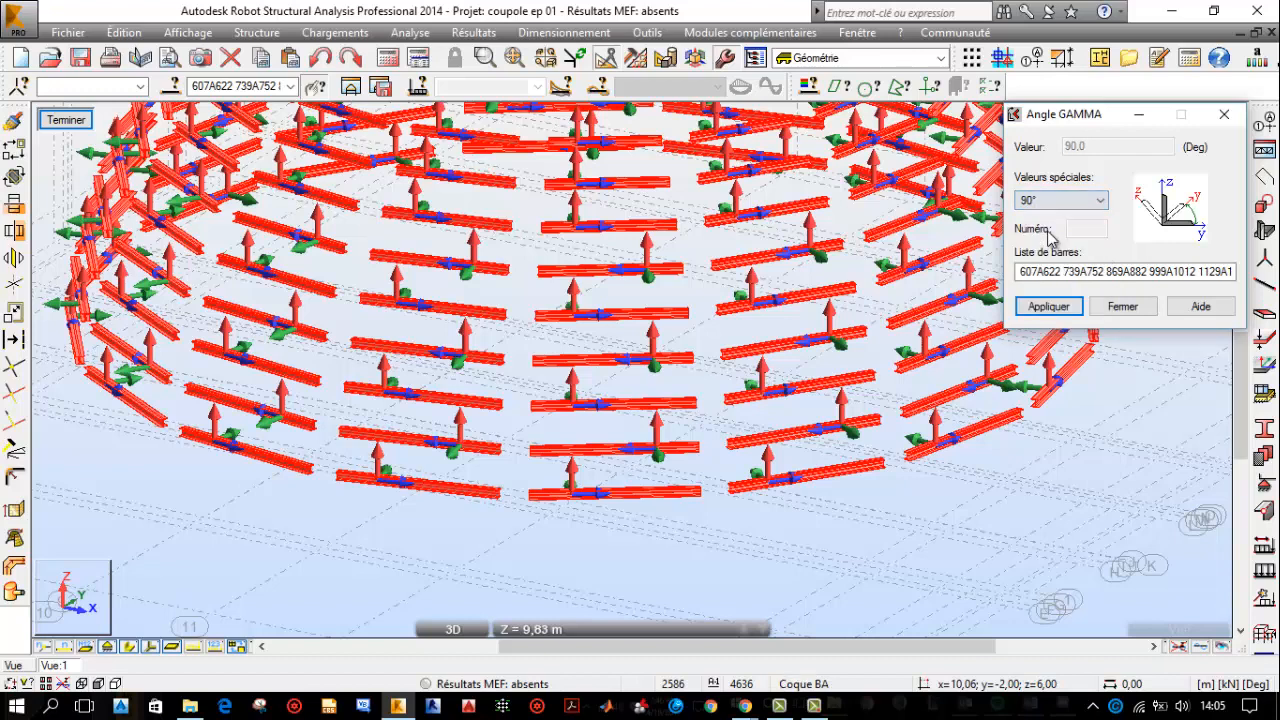
{"action": "left_click", "coordinate": [1048, 307]}
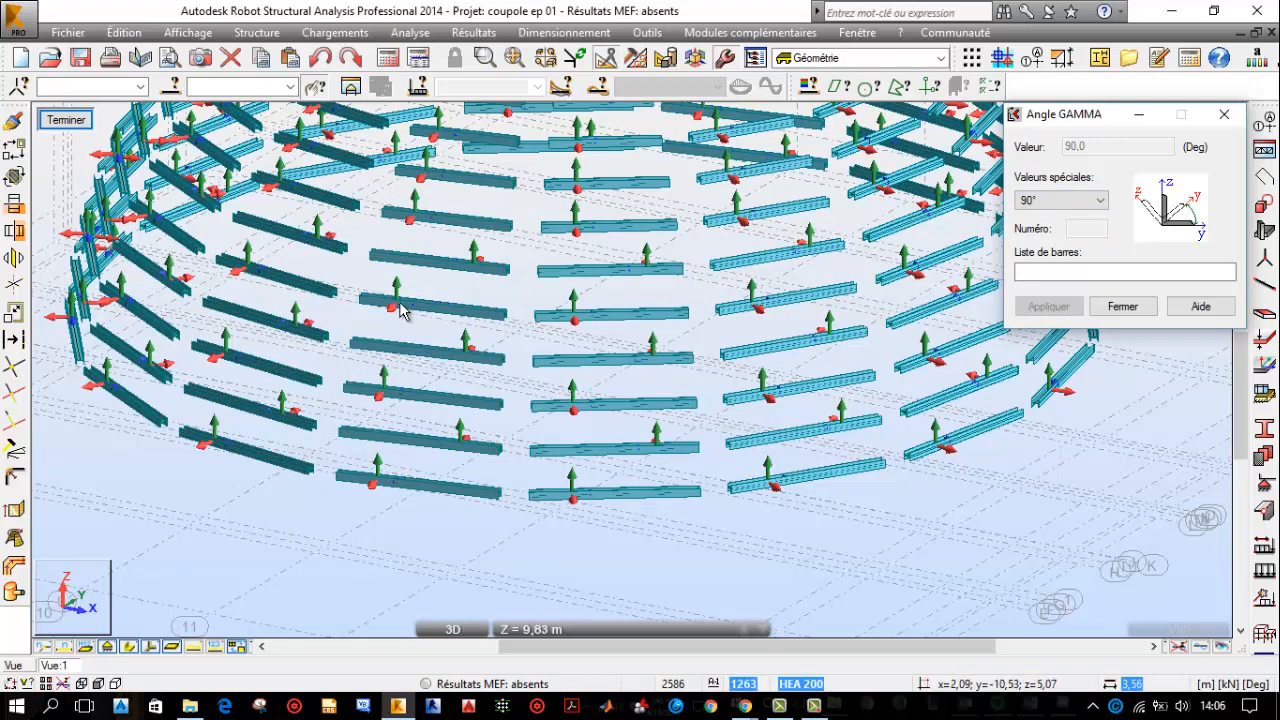
- Examine the rotated section orientation of purlin 1263 and the neighbouring purlins on the lower rings of the dome
{"action": "scroll", "coordinate": [388, 313], "scroll_direction": "up", "scroll_amount": 8}
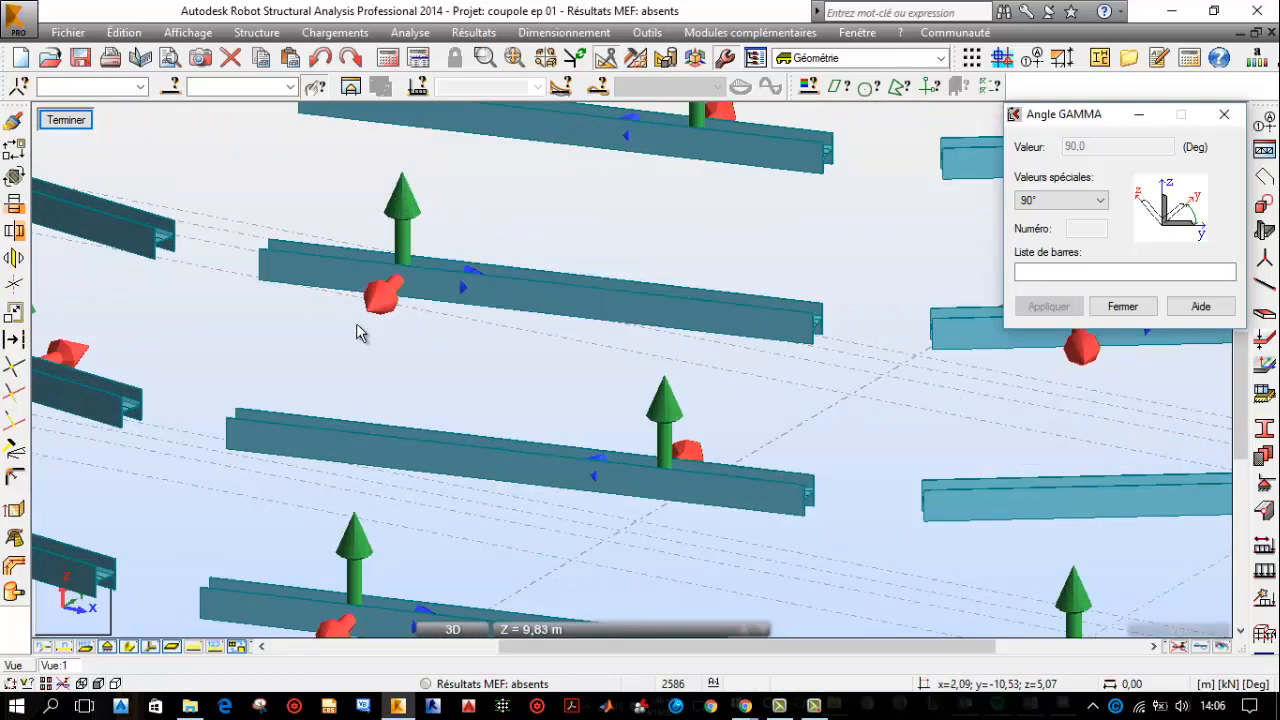
{"action": "scroll", "coordinate": [386, 340], "scroll_direction": "down", "scroll_amount": 5}
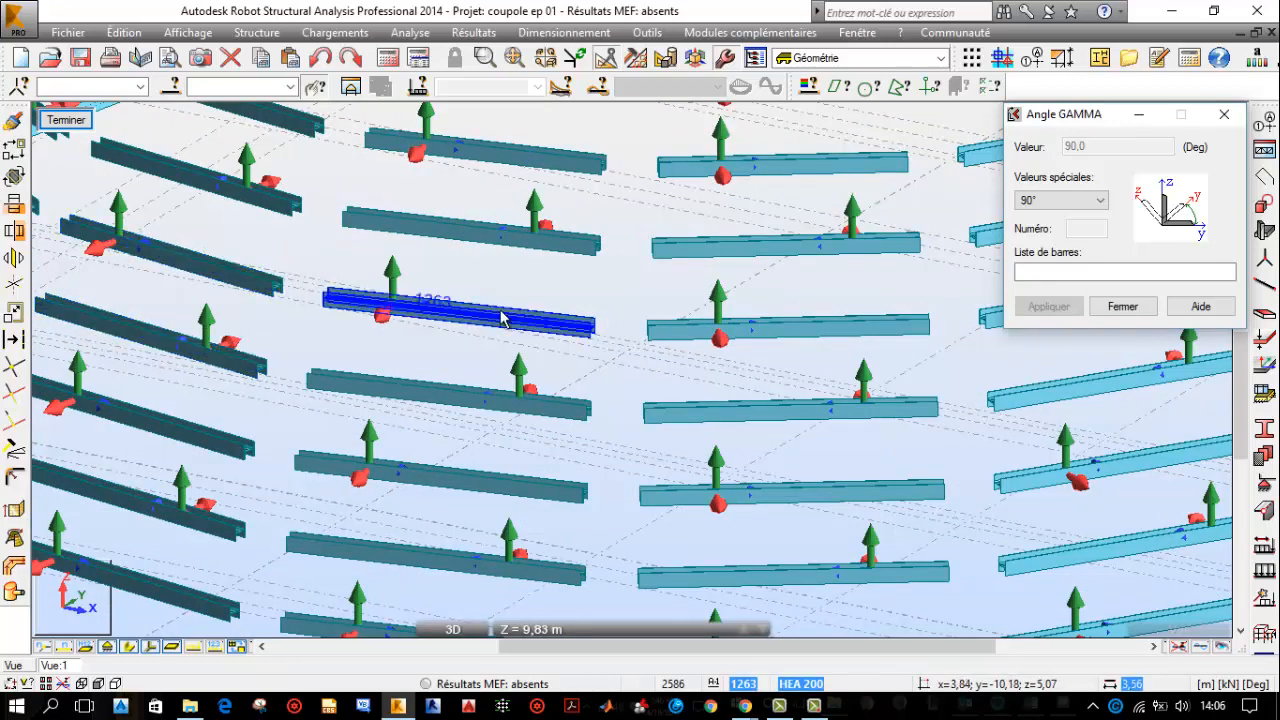
{"action": "scroll", "coordinate": [505, 316], "scroll_direction": "down", "scroll_amount": 3}
{"action": "scroll", "coordinate": [493, 318], "scroll_direction": "down", "scroll_amount": 2}
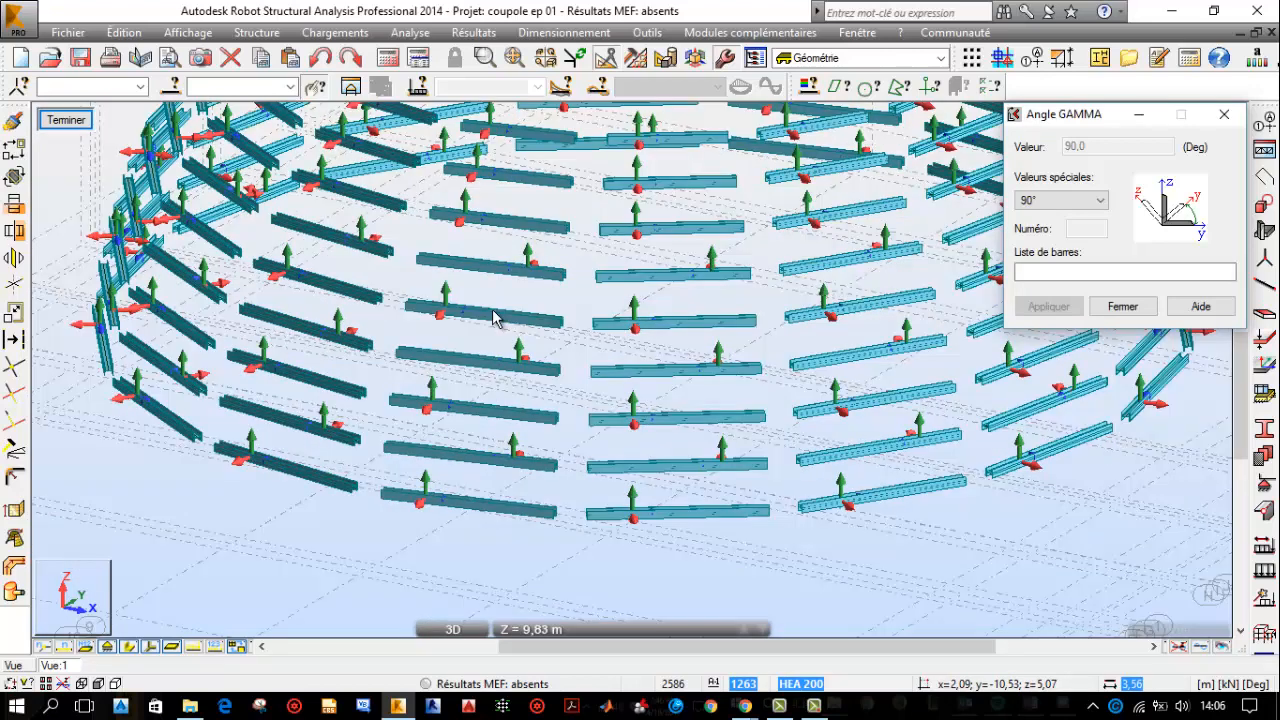
{"action": "scroll", "coordinate": [515, 315], "scroll_direction": "down", "scroll_amount": 2}
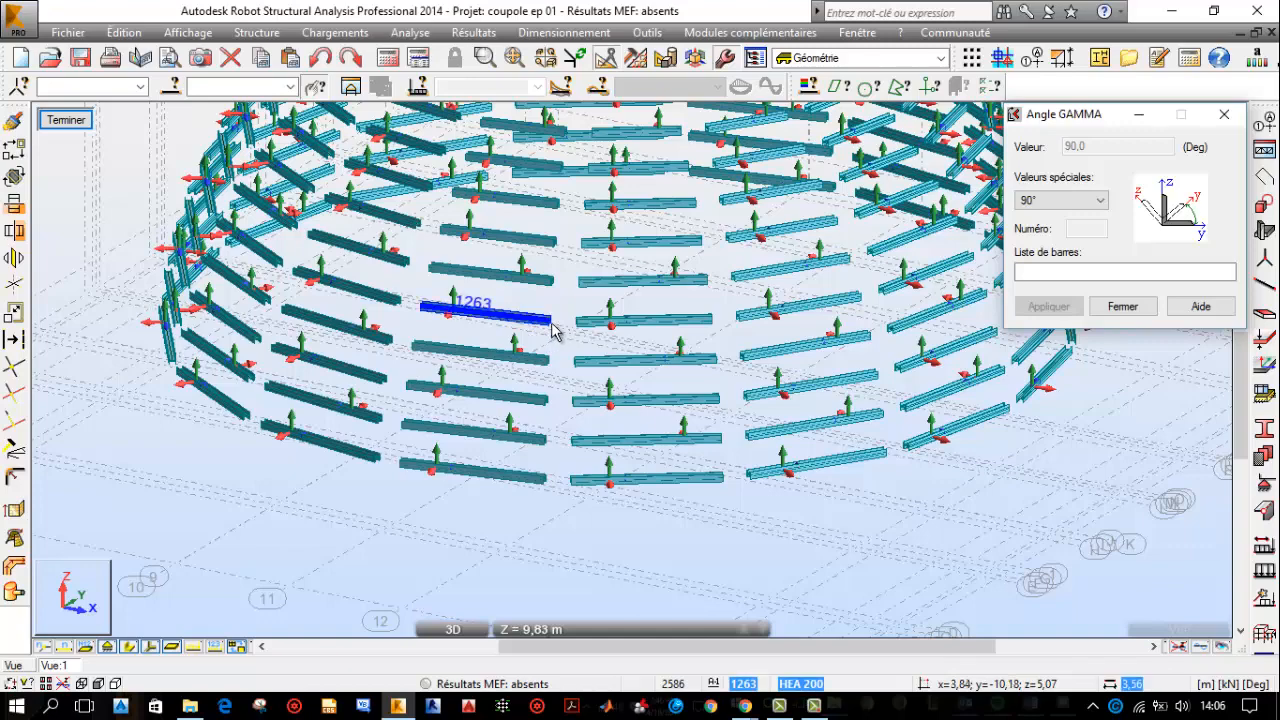
{"action": "scroll", "coordinate": [531, 334], "scroll_direction": "up", "scroll_amount": 1}
{"action": "scroll", "coordinate": [475, 322], "scroll_direction": "down", "scroll_amount": 1}
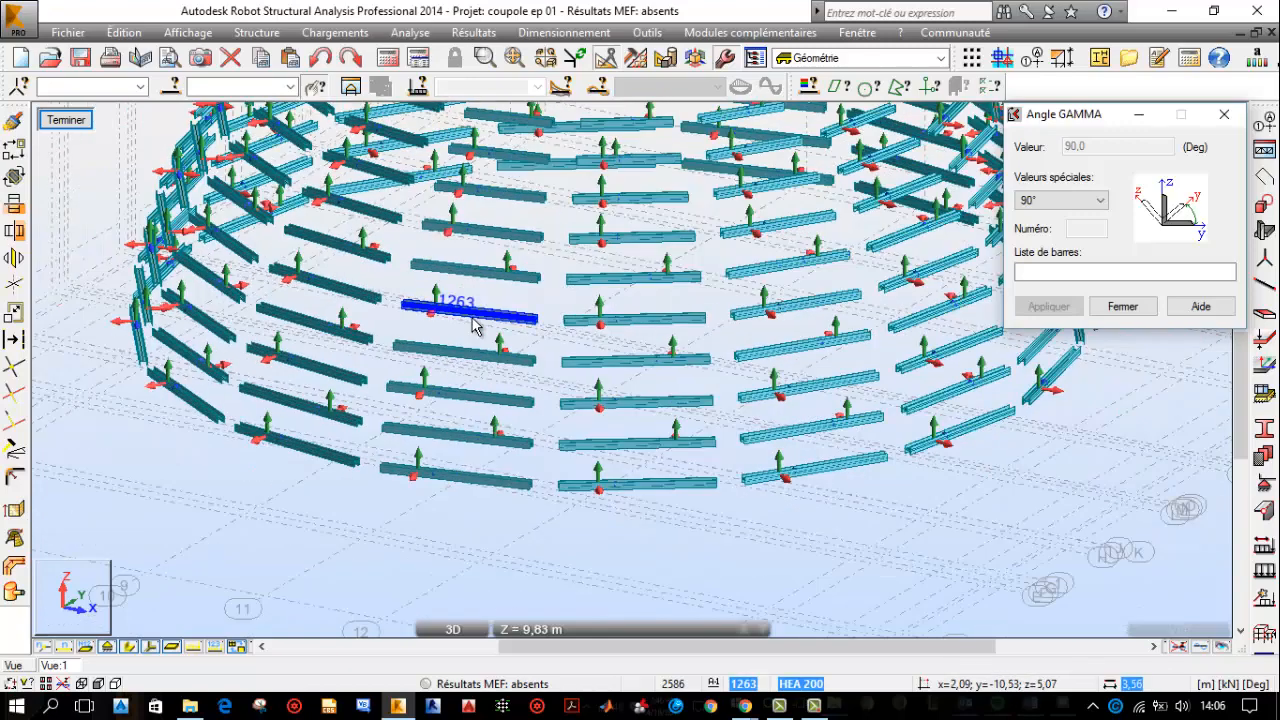
- Examine the local axes and section orientation of the purlins on the dome's upper and middle rings
{"action": "scroll", "coordinate": [475, 322], "scroll_direction": "down", "scroll_amount": 3}
{"action": "middle_click_drag", "start_coordinate": [597, 200], "coordinate": [597, 331]}
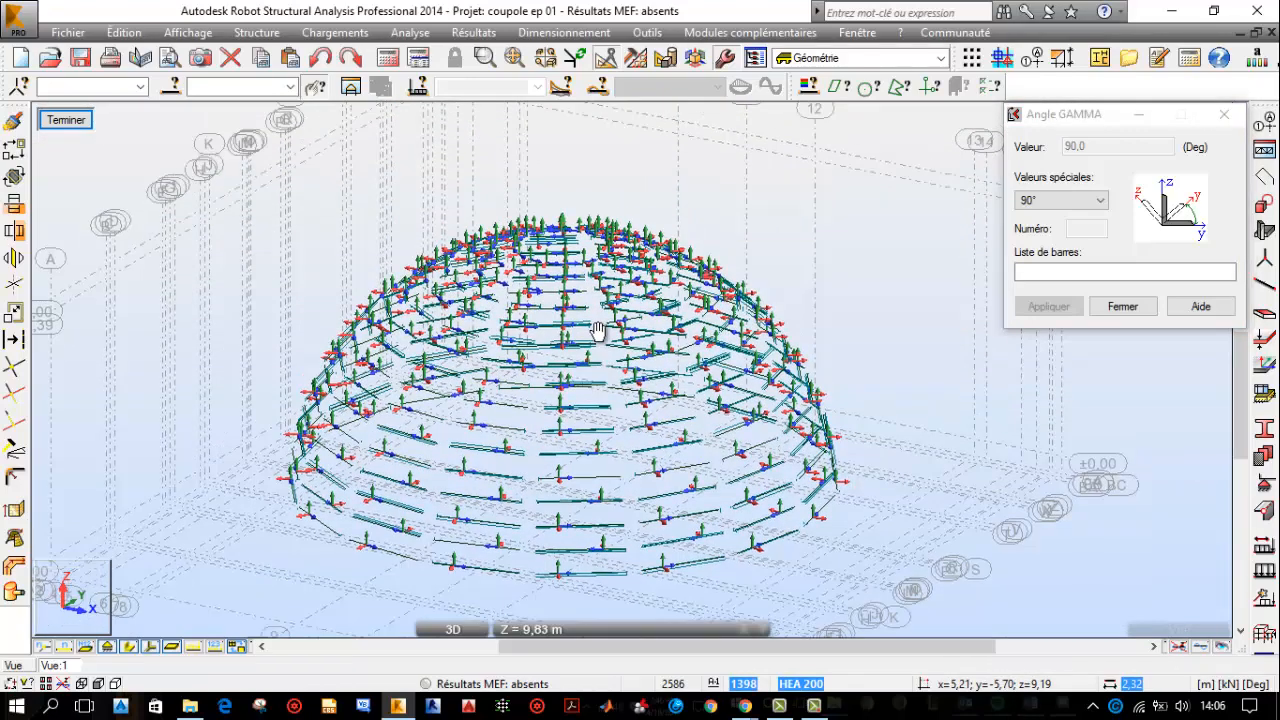
{"action": "scroll", "coordinate": [575, 326], "scroll_direction": "up", "scroll_amount": 2}
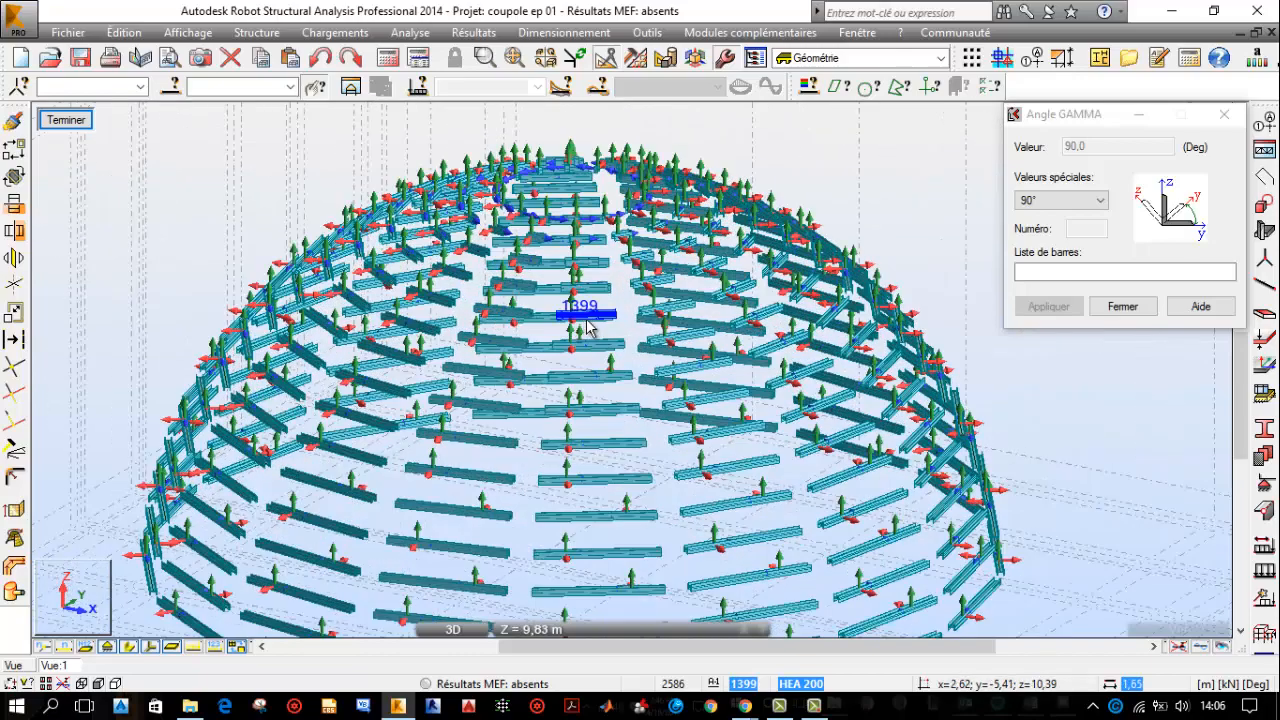
{"action": "scroll", "coordinate": [587, 328], "scroll_direction": "up", "scroll_amount": 4}
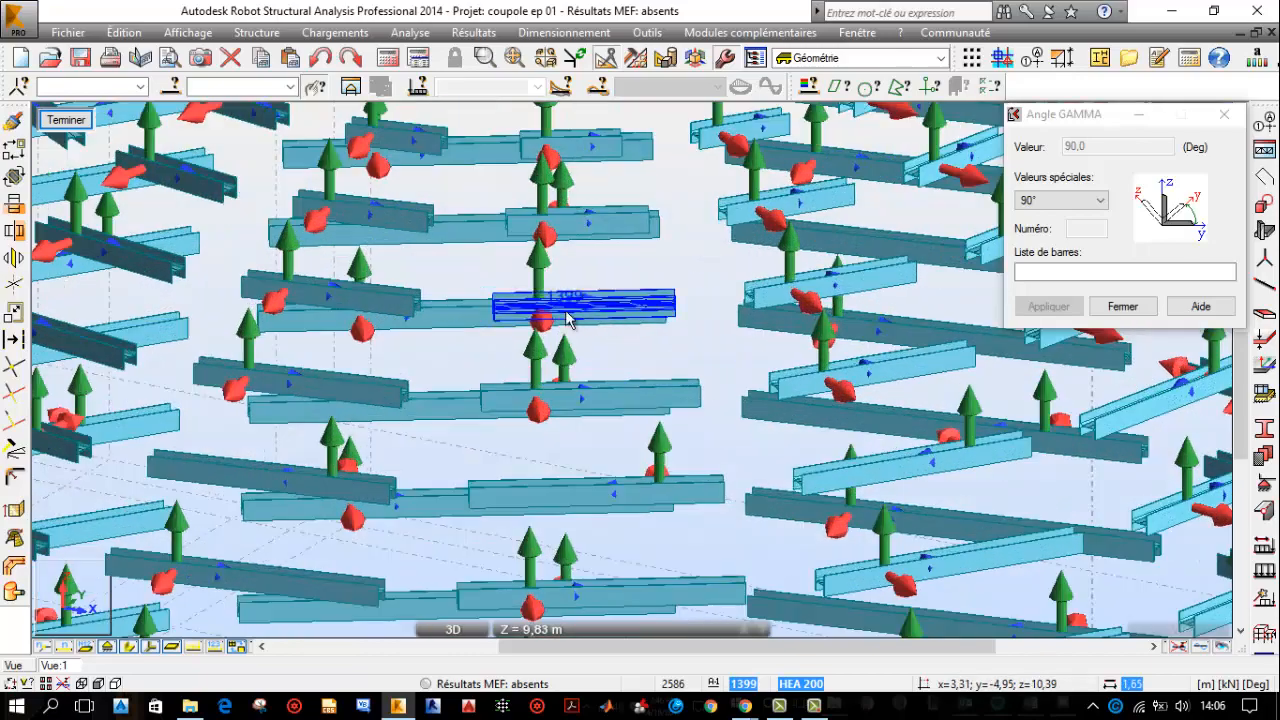
{"action": "scroll", "coordinate": [567, 318], "scroll_direction": "down", "scroll_amount": 3}
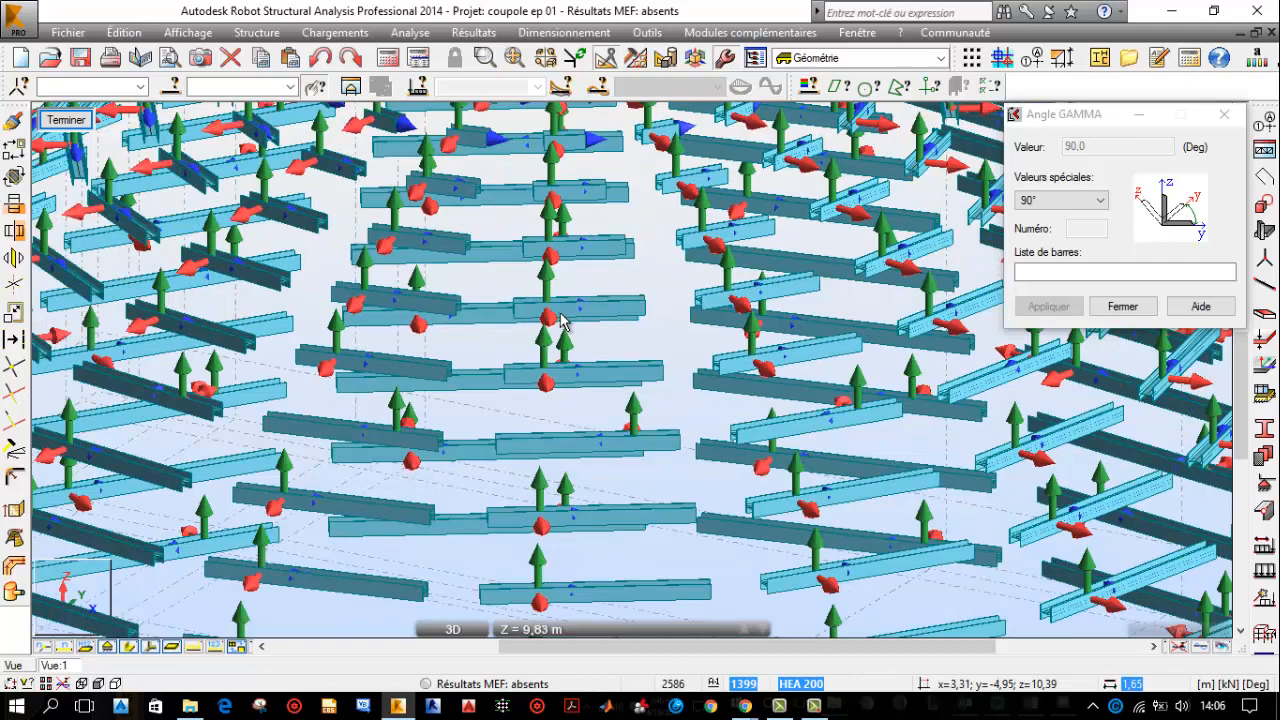
{"action": "scroll", "coordinate": [548, 328], "scroll_direction": "down", "scroll_amount": 6}
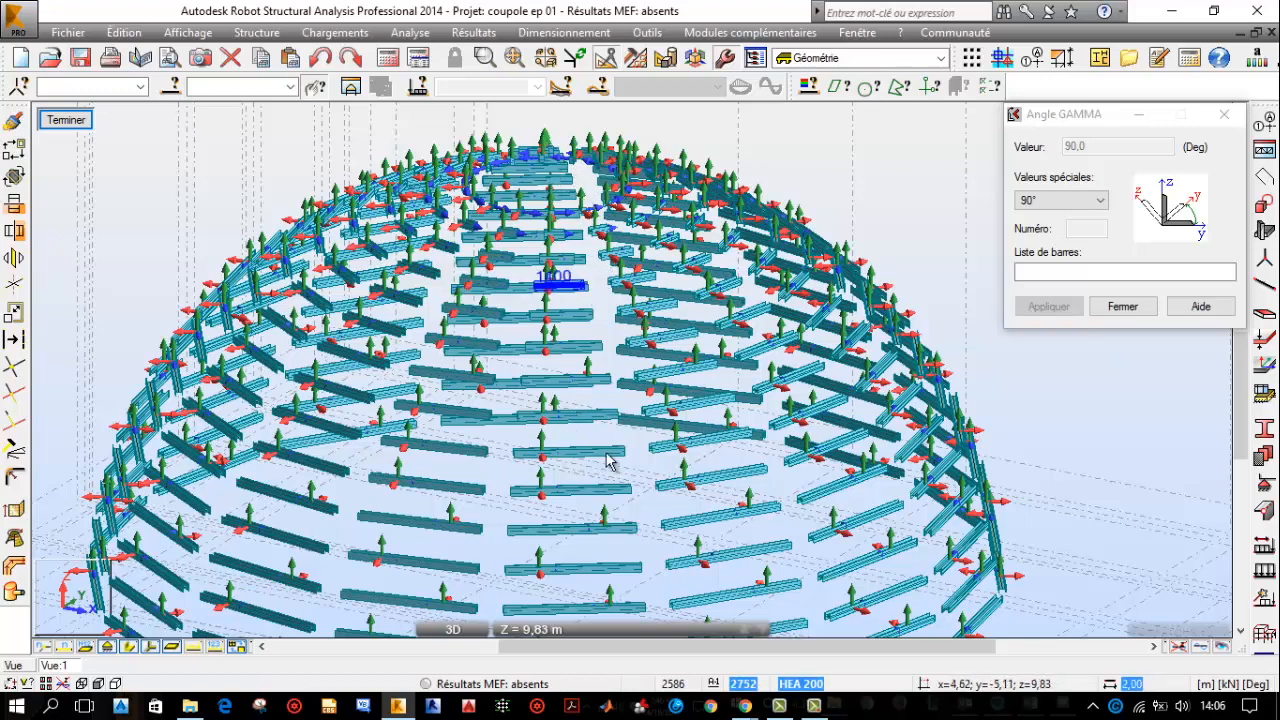
{"action": "scroll", "coordinate": [583, 430], "scroll_direction": "up", "scroll_amount": 2}
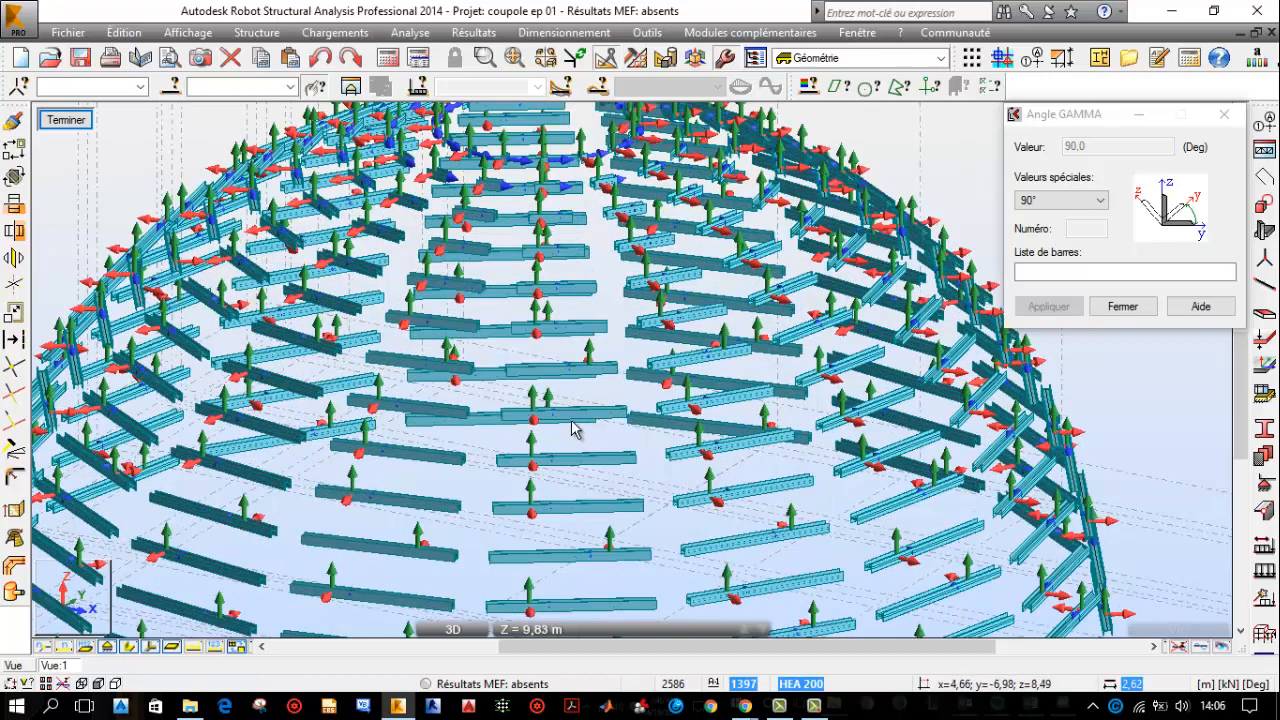
{"action": "scroll", "coordinate": [576, 428], "scroll_direction": "up", "scroll_amount": 1}
{"action": "scroll", "coordinate": [600, 408], "scroll_direction": "up", "scroll_amount": 1}
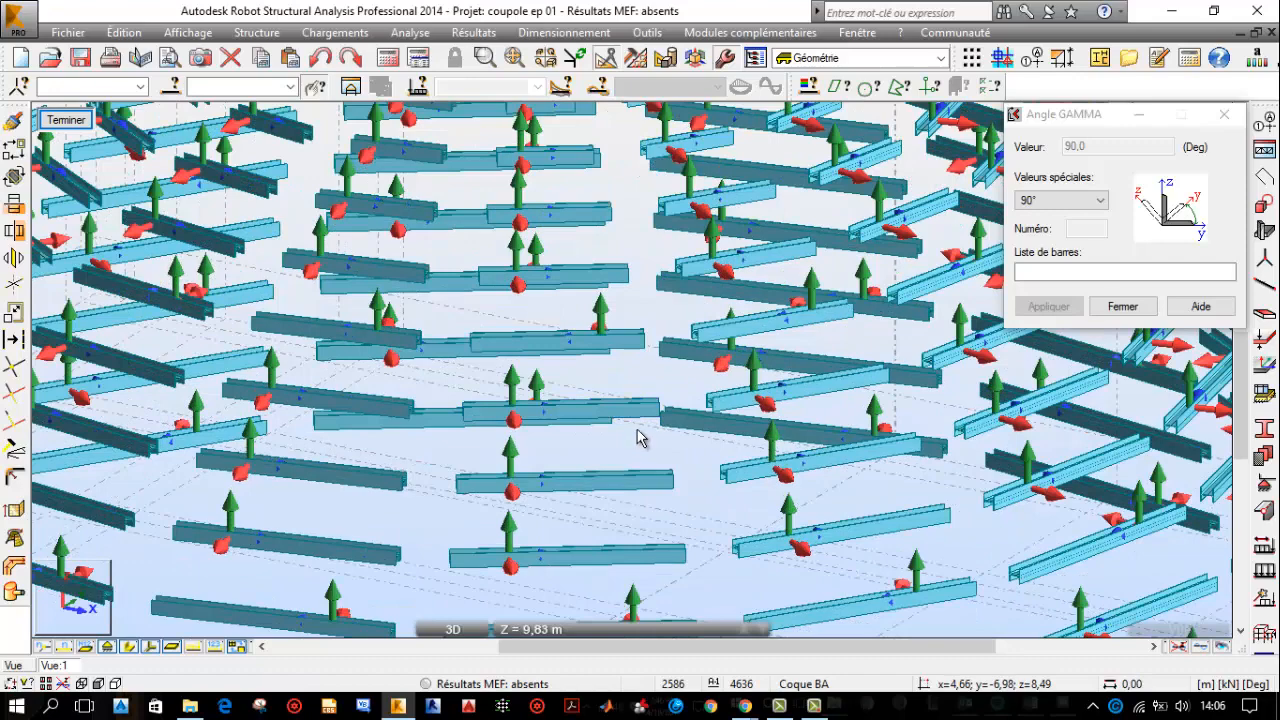
{"action": "scroll", "coordinate": [640, 437], "scroll_direction": "down", "scroll_amount": 4}
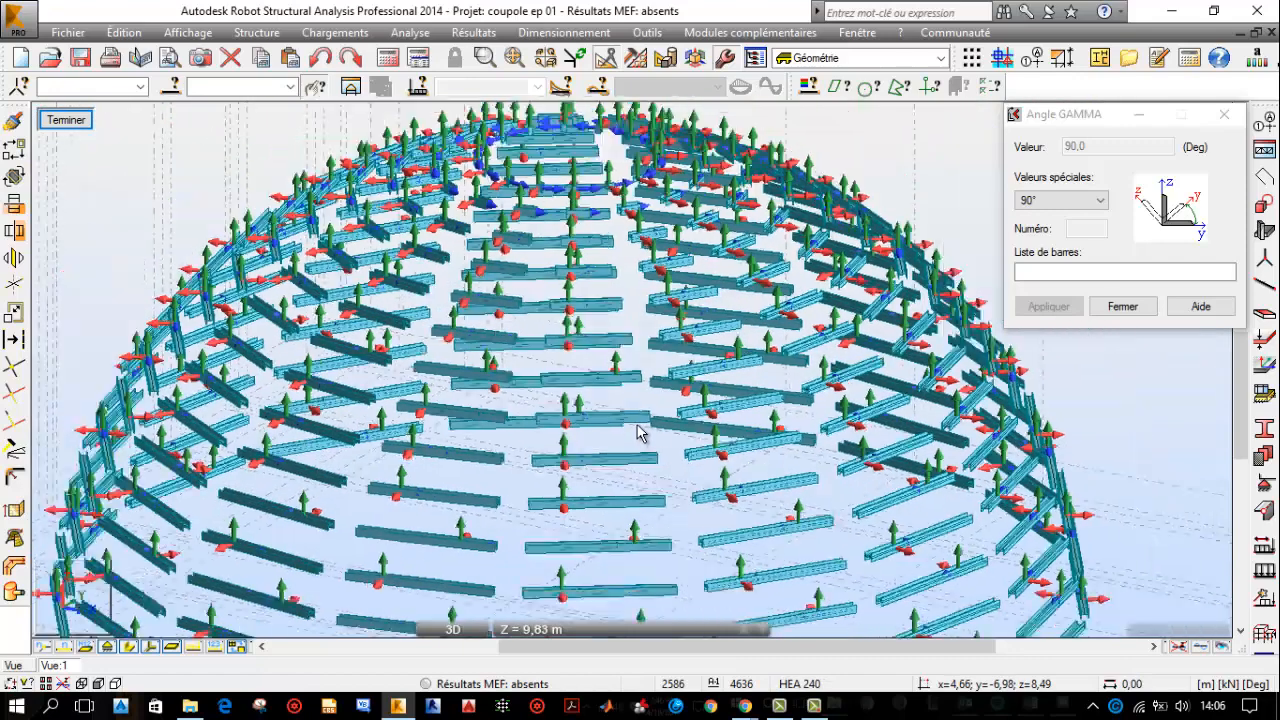
{"action": "scroll", "coordinate": [640, 437], "scroll_direction": "down", "scroll_amount": 1}
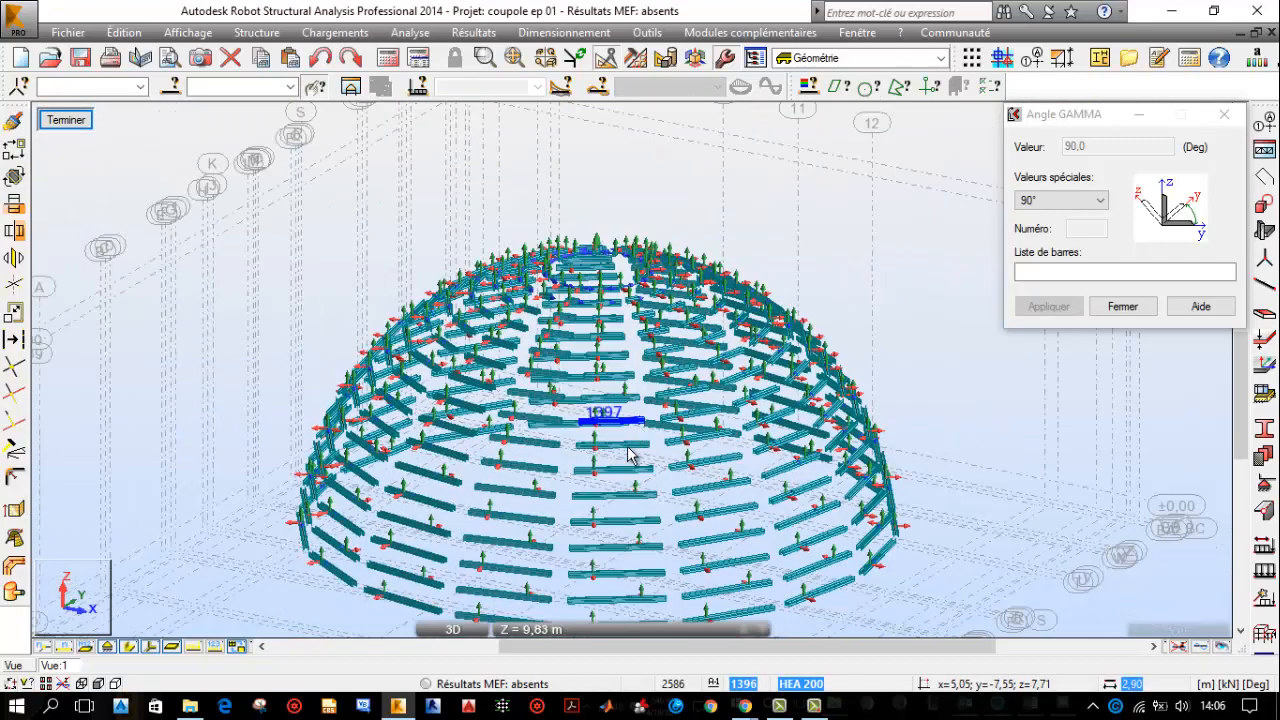
{"action": "middle_click_drag", "start_coordinate": [627, 450], "coordinate": [627, 403]}
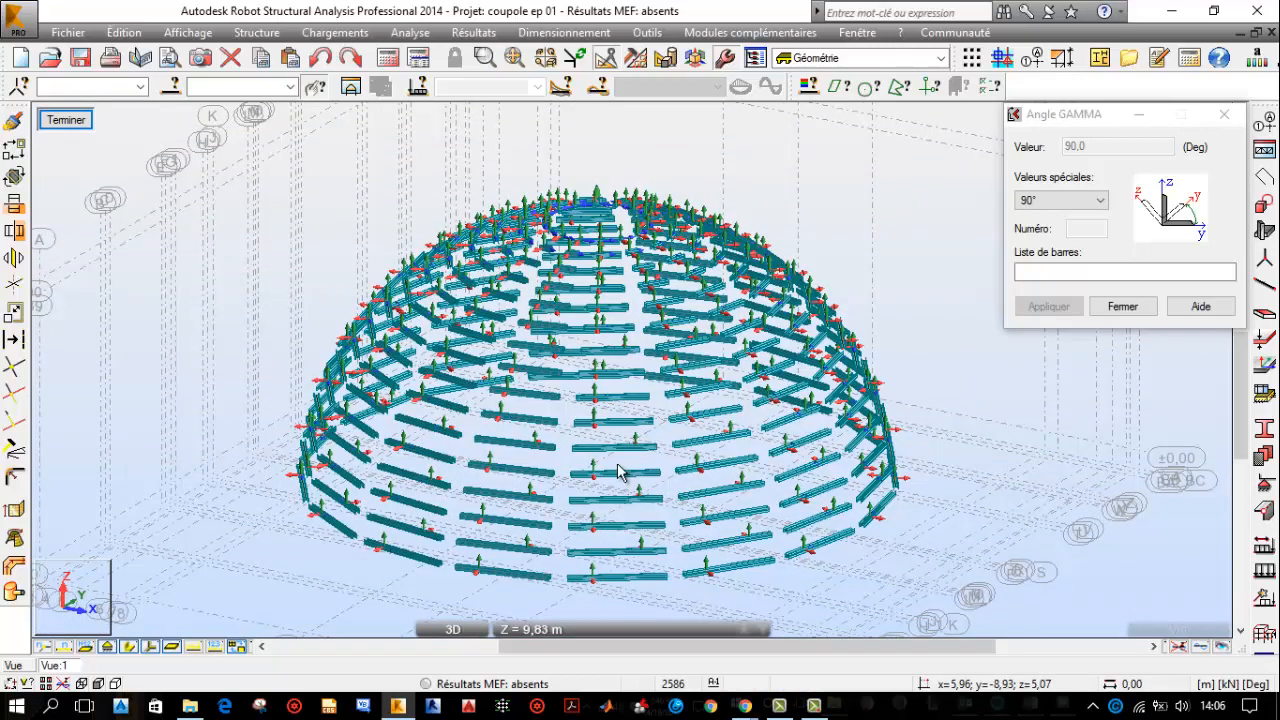
{"action": "scroll", "coordinate": [620, 472], "scroll_direction": "up", "scroll_amount": 3}
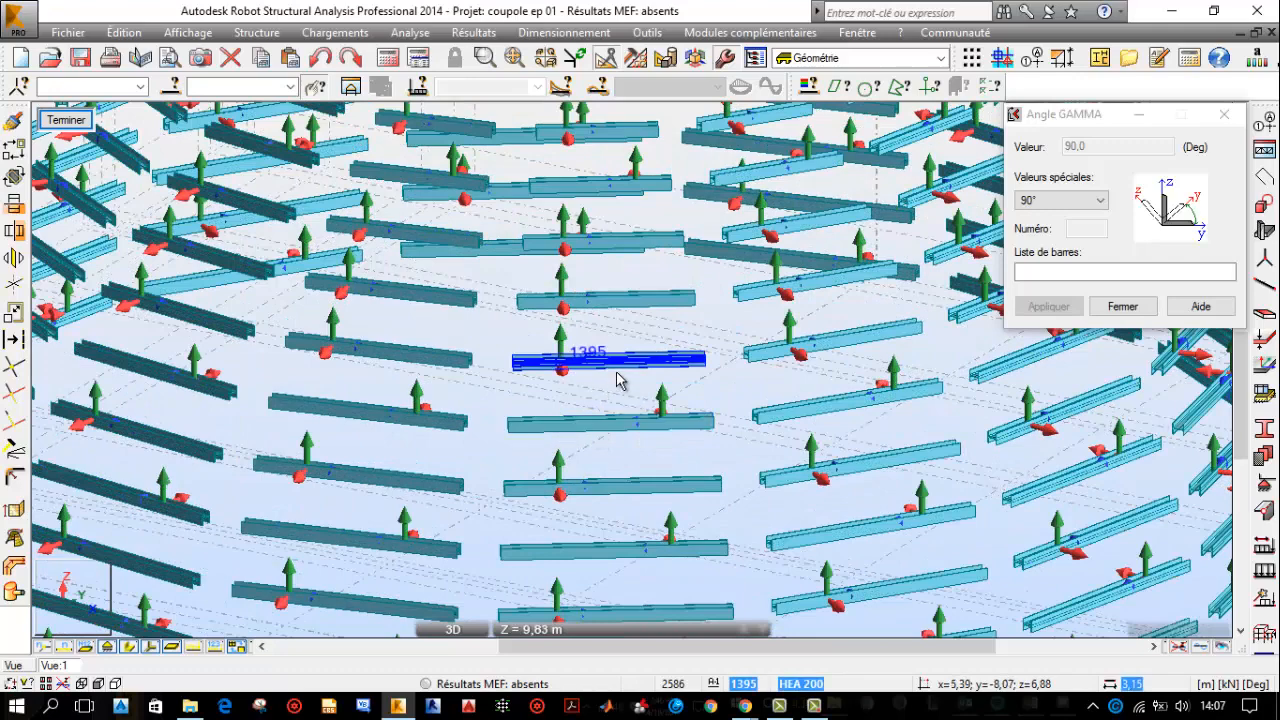
{"action": "scroll", "coordinate": [617, 378], "scroll_direction": "down", "scroll_amount": 2}
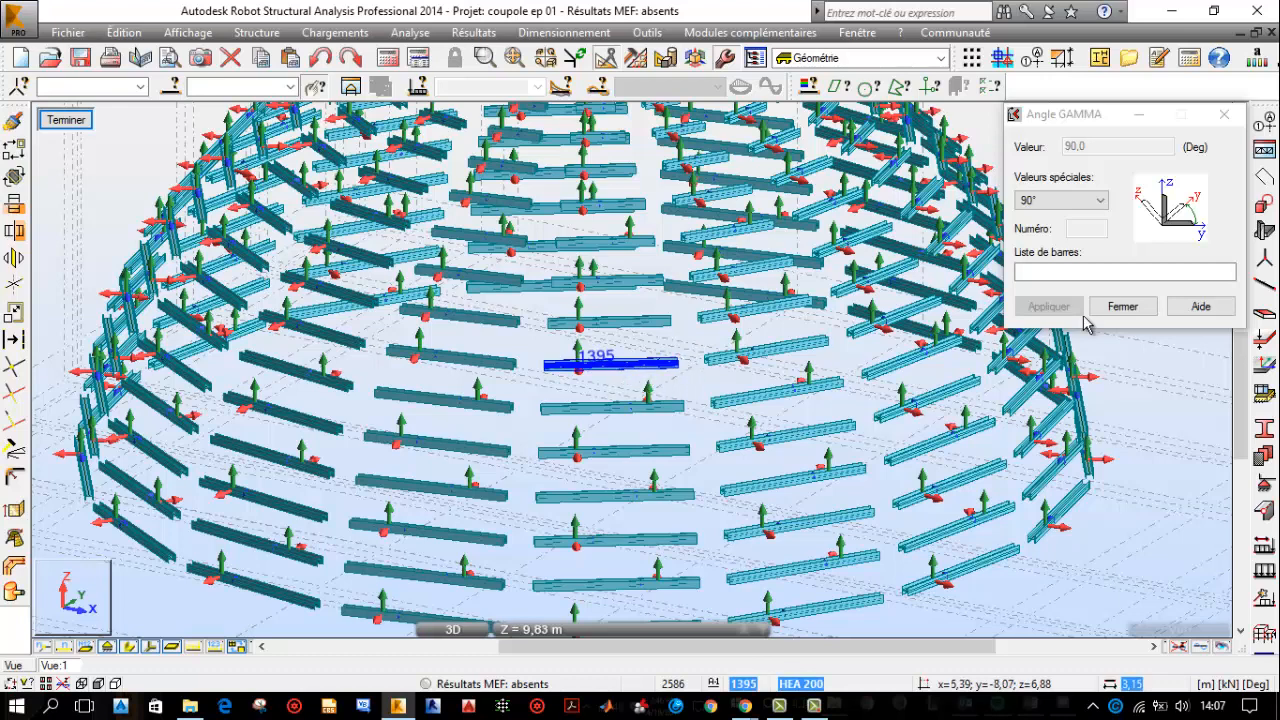
- Close the gamma angle settings and end the isolated editing of the purlins to return to the full structure
{"action": "left_click", "coordinate": [1120, 310]}
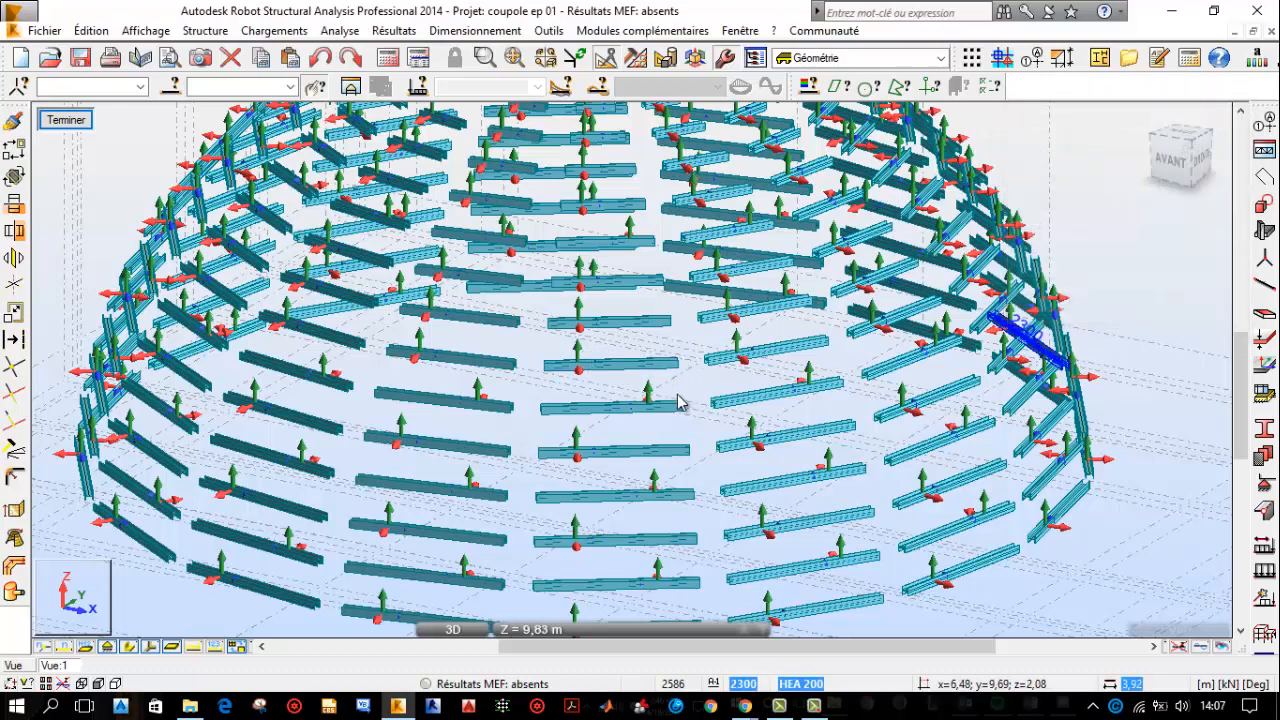
{"action": "scroll", "coordinate": [677, 402], "scroll_direction": "down", "scroll_amount": 3}
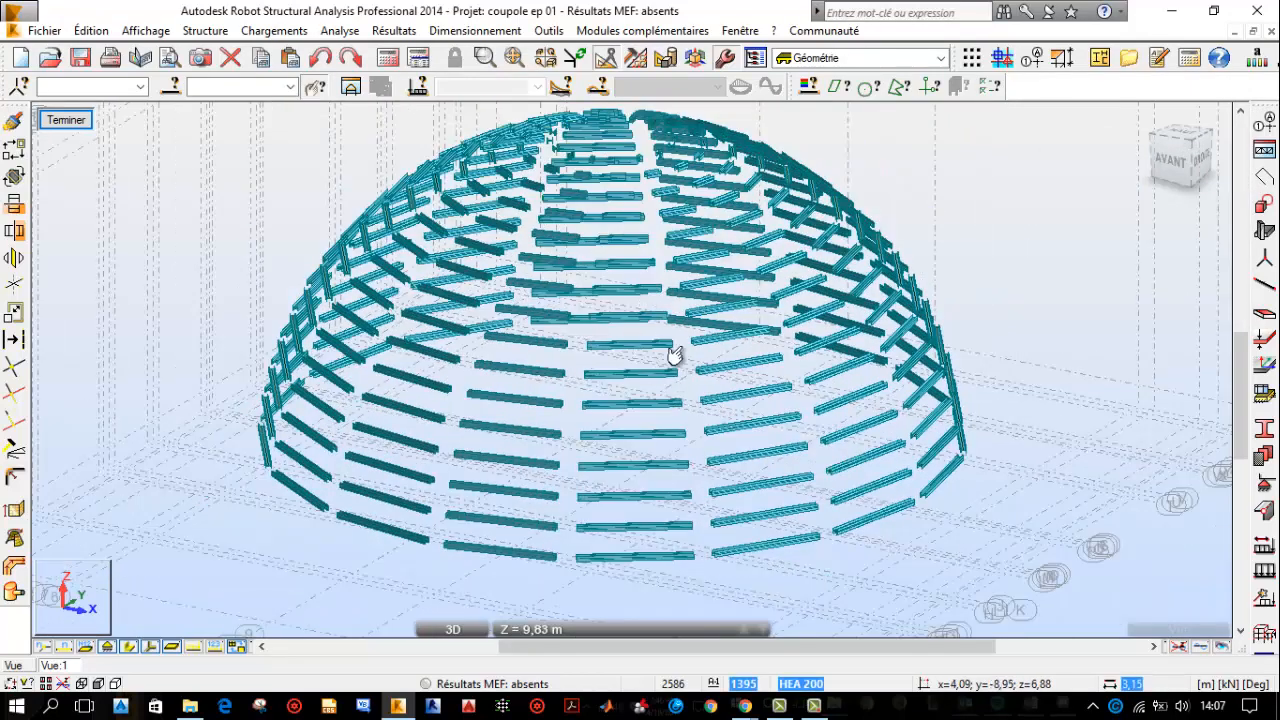
{"action": "scroll", "coordinate": [708, 346], "scroll_direction": "up", "scroll_amount": 2}
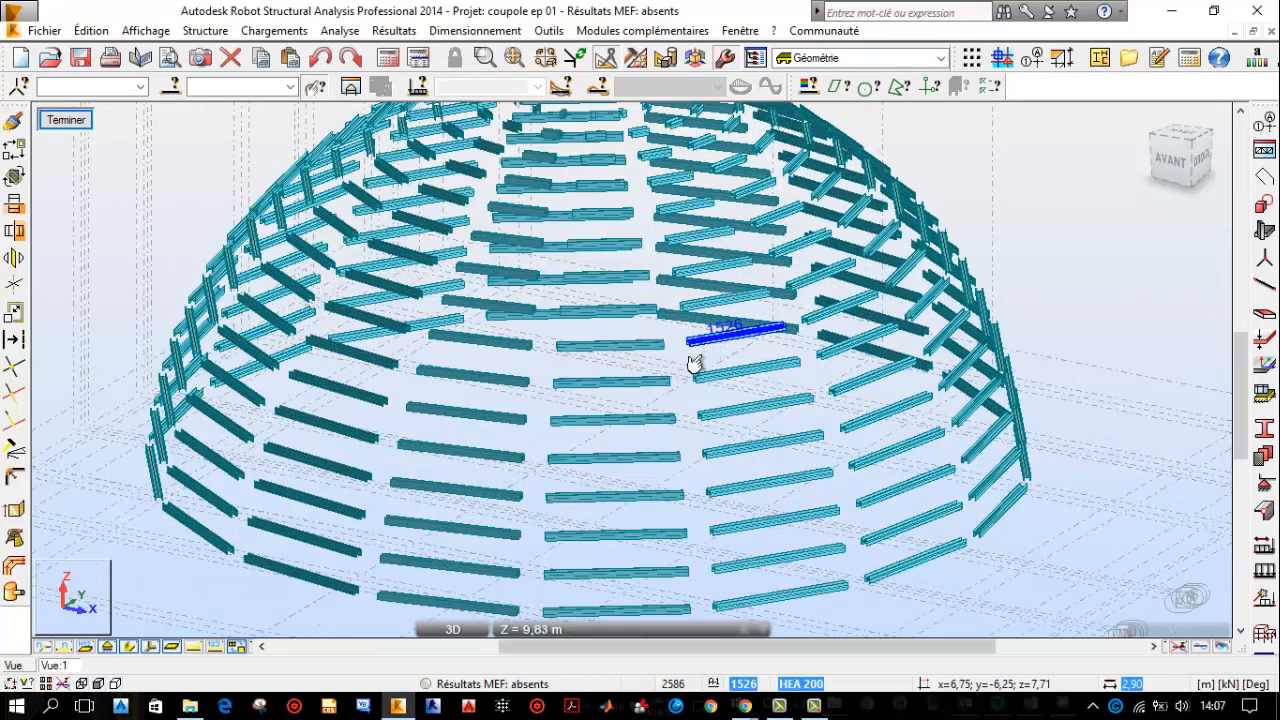
{"action": "scroll", "coordinate": [700, 360], "scroll_direction": "up", "scroll_amount": 3}
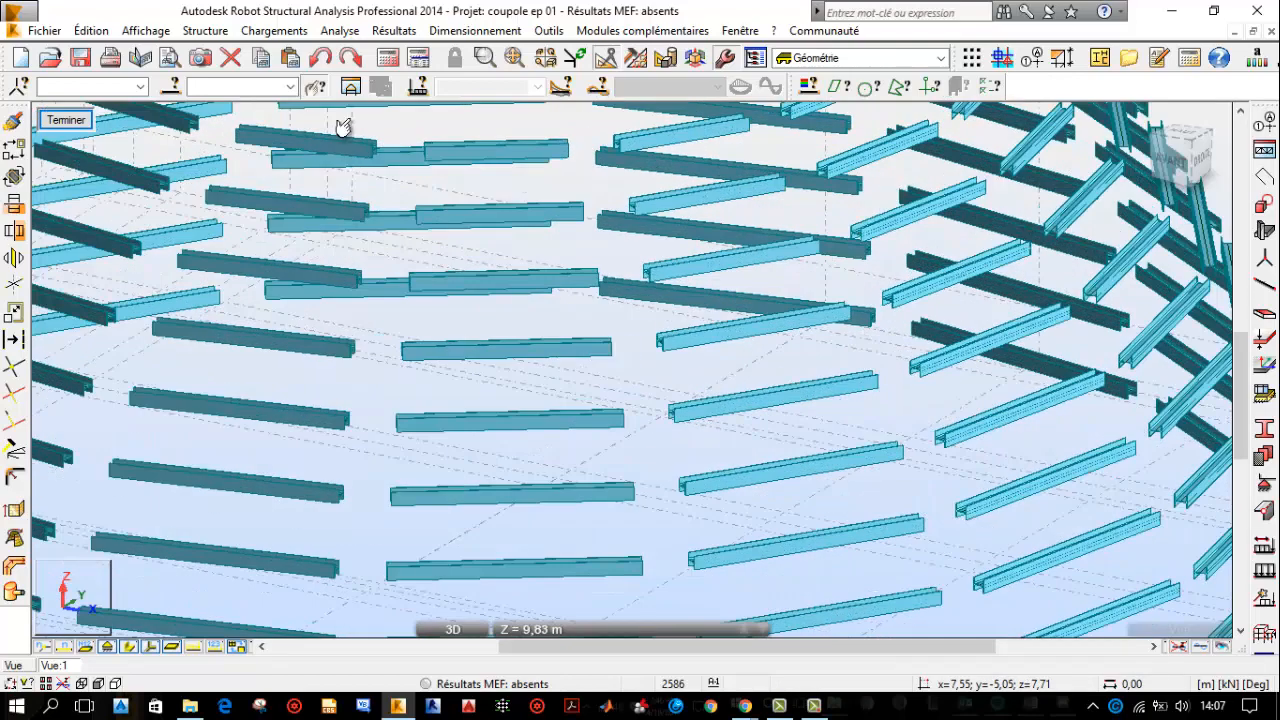
{"action": "left_click", "coordinate": [70, 121]}
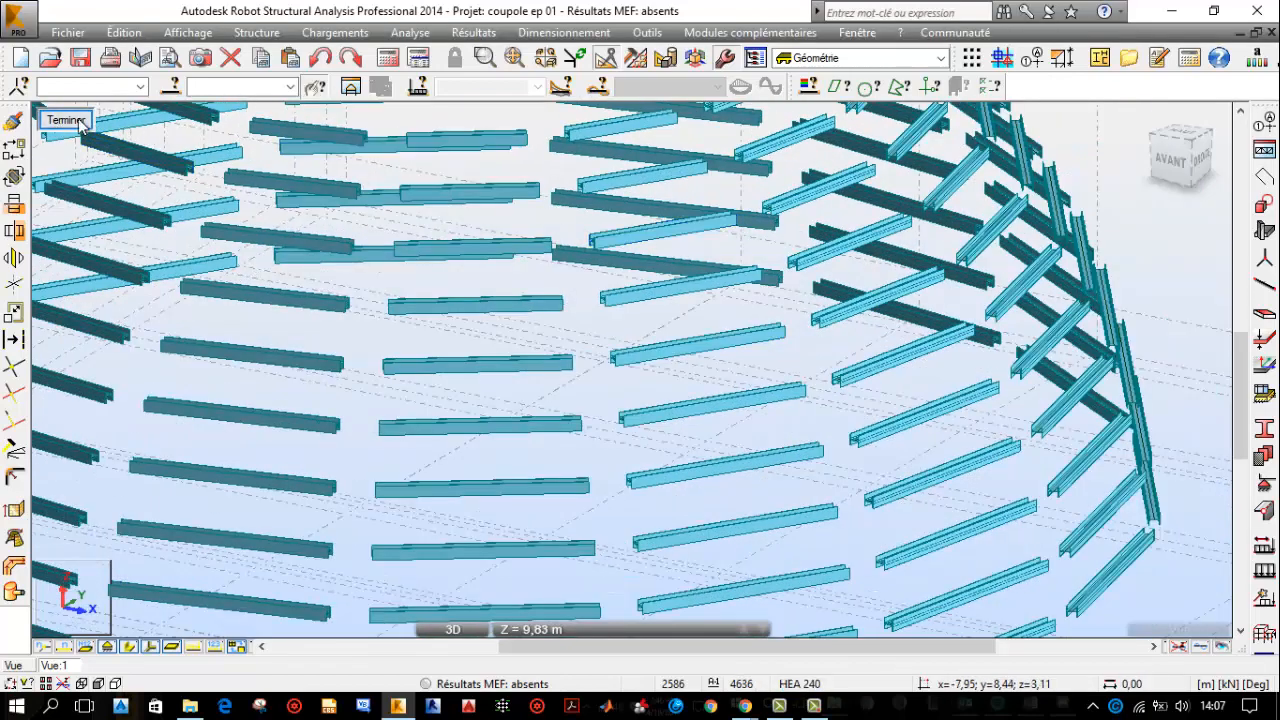
{"action": "left_click", "coordinate": [67, 121]}
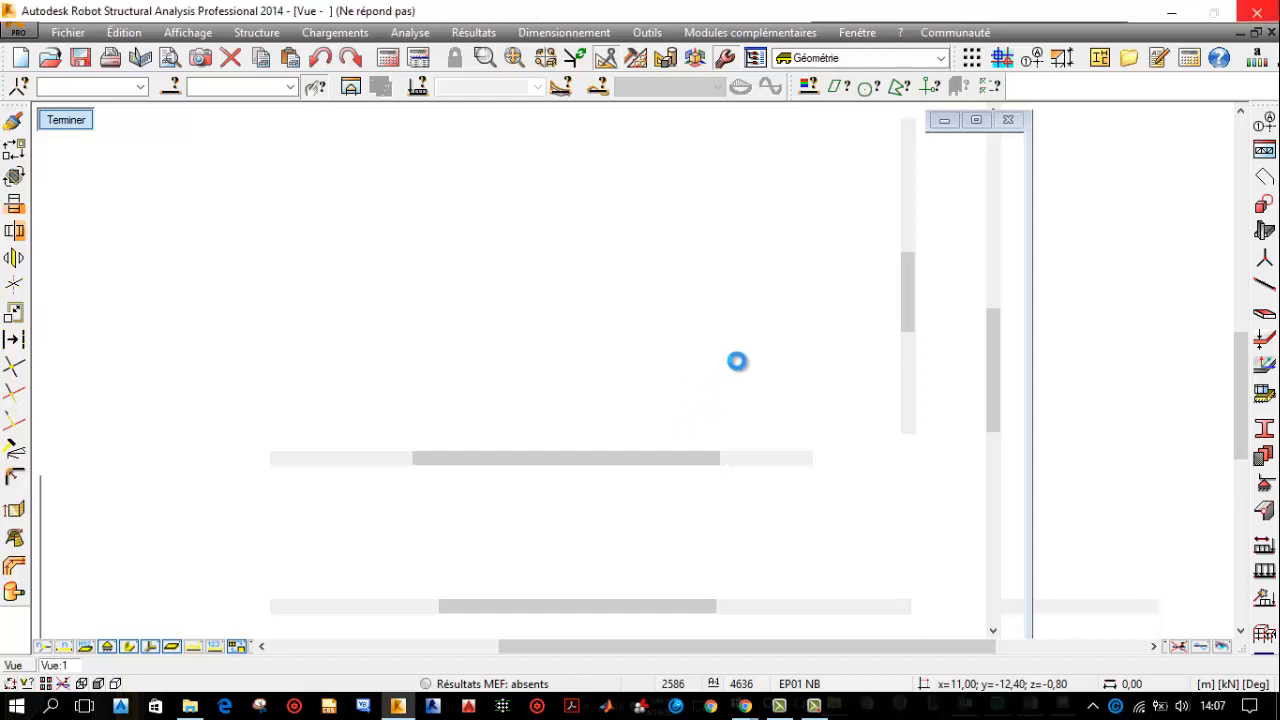
{"action": "left_click", "coordinate": [807, 651]}
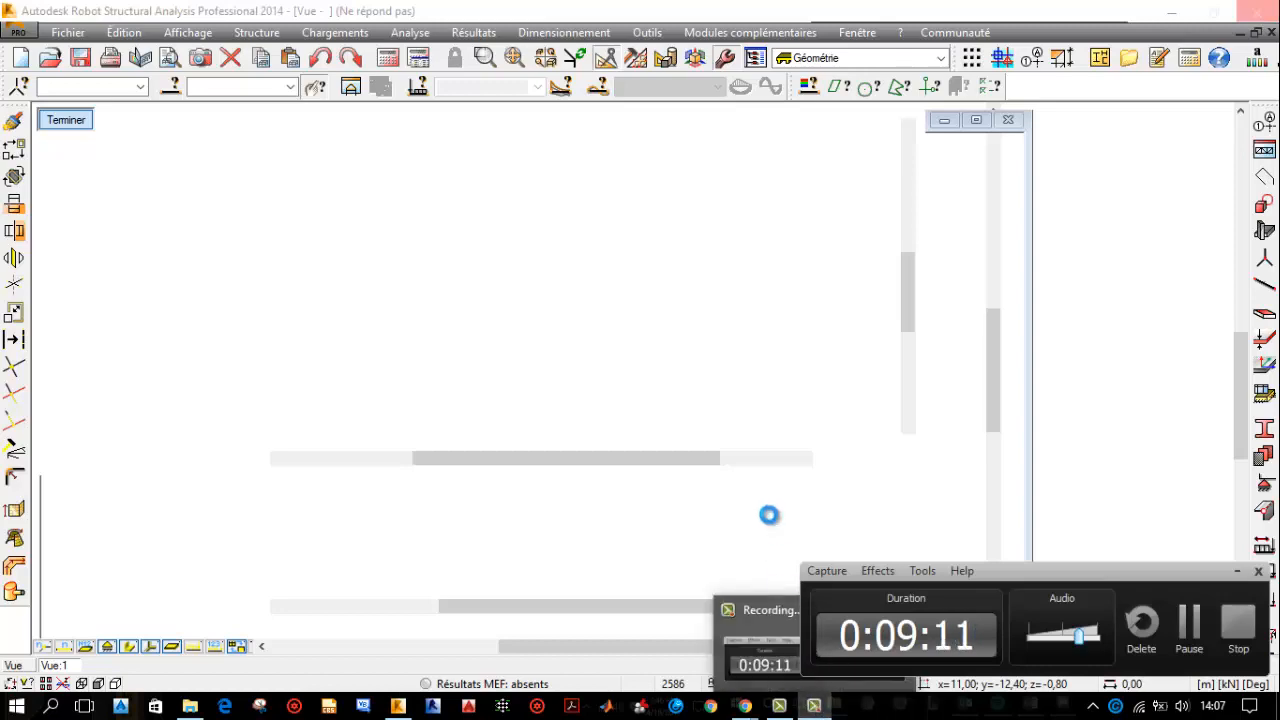
{"action": "key", "text": "F9"}
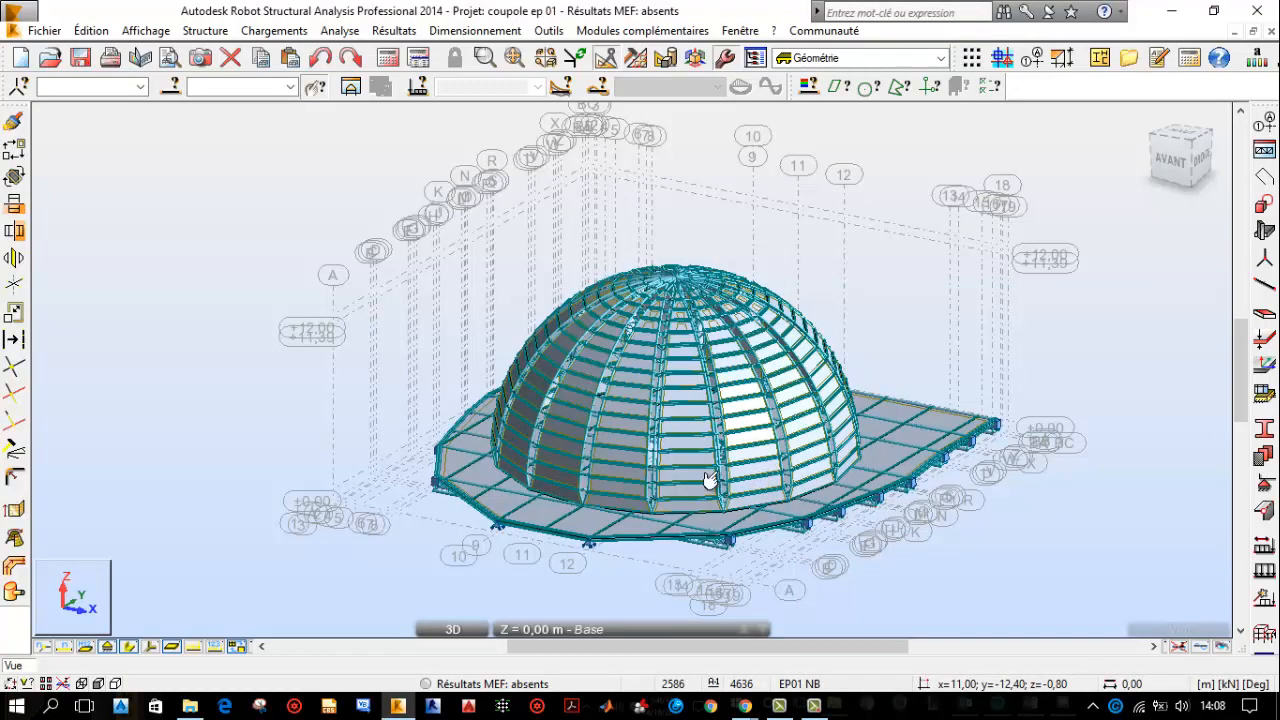
- Examine the ribs, purlins and base ring beam on the front of the dome in the full model
{"action": "left_click", "coordinate": [634, 466]}
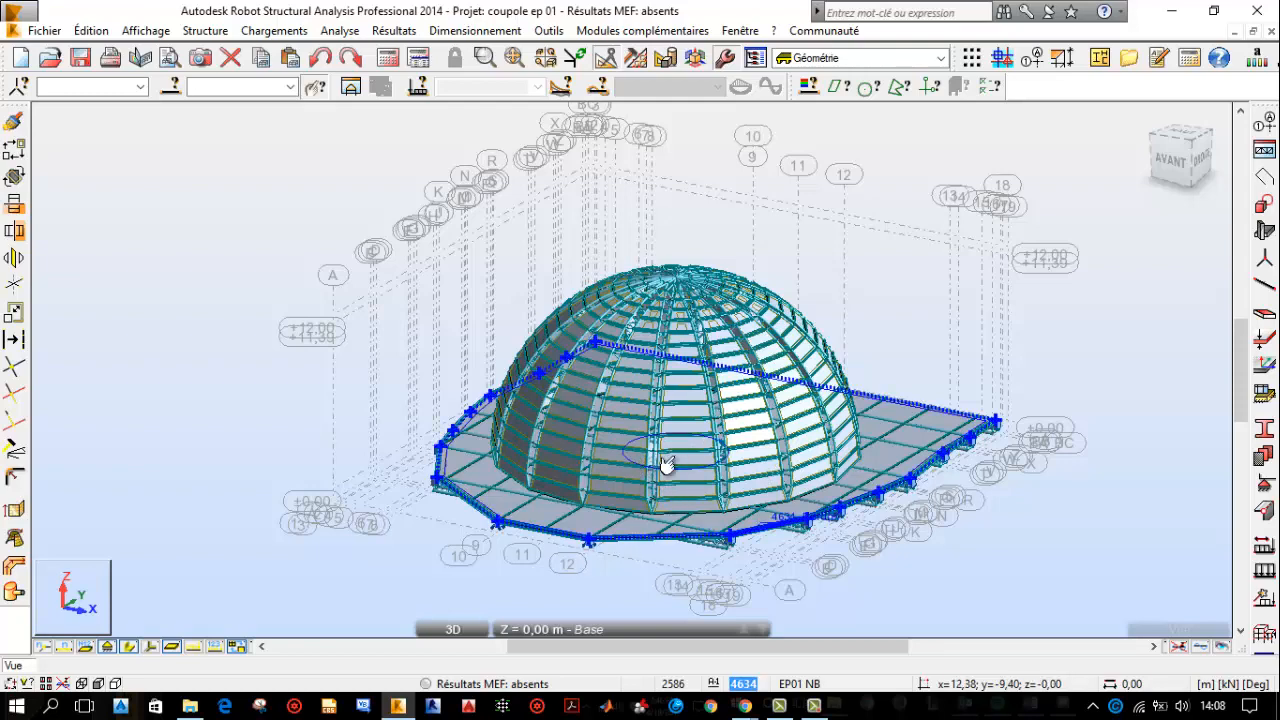
{"action": "scroll", "coordinate": [662, 464], "scroll_direction": "up", "scroll_amount": 1}
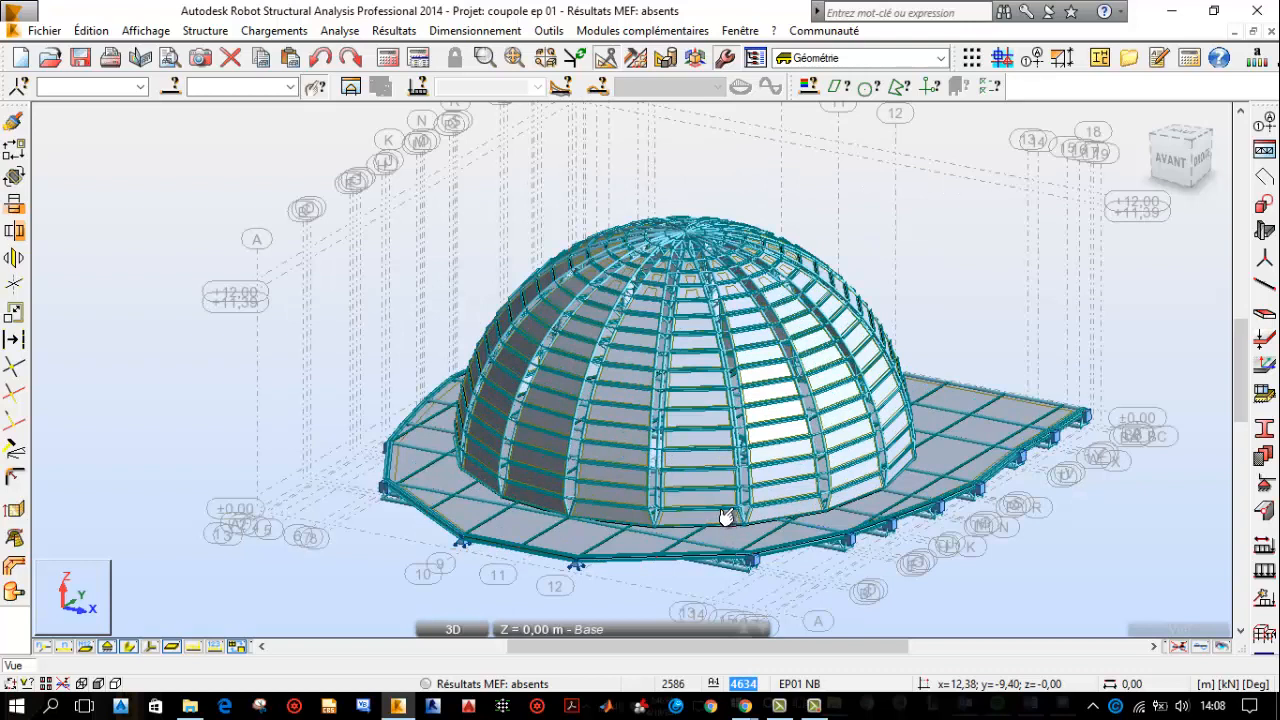
{"action": "left_click", "coordinate": [612, 475]}
{"action": "scroll", "coordinate": [616, 472], "scroll_direction": "up", "scroll_amount": 1}
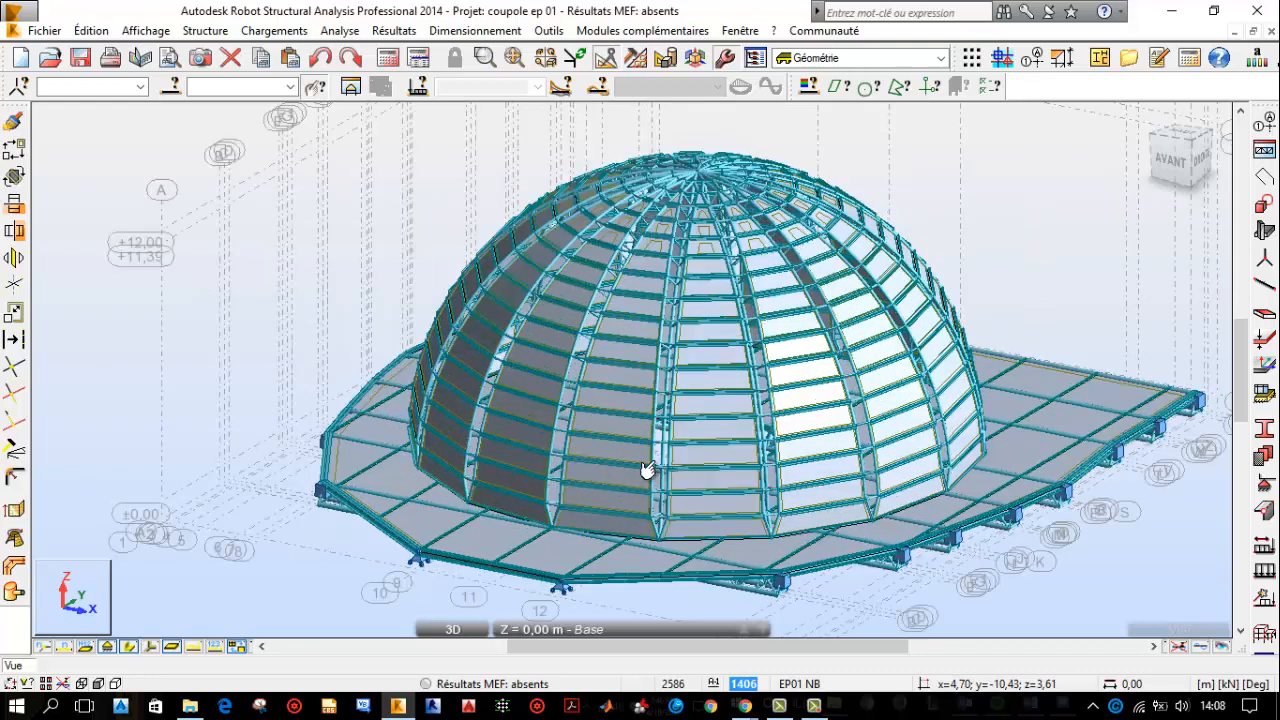
{"action": "left_click", "coordinate": [656, 465]}
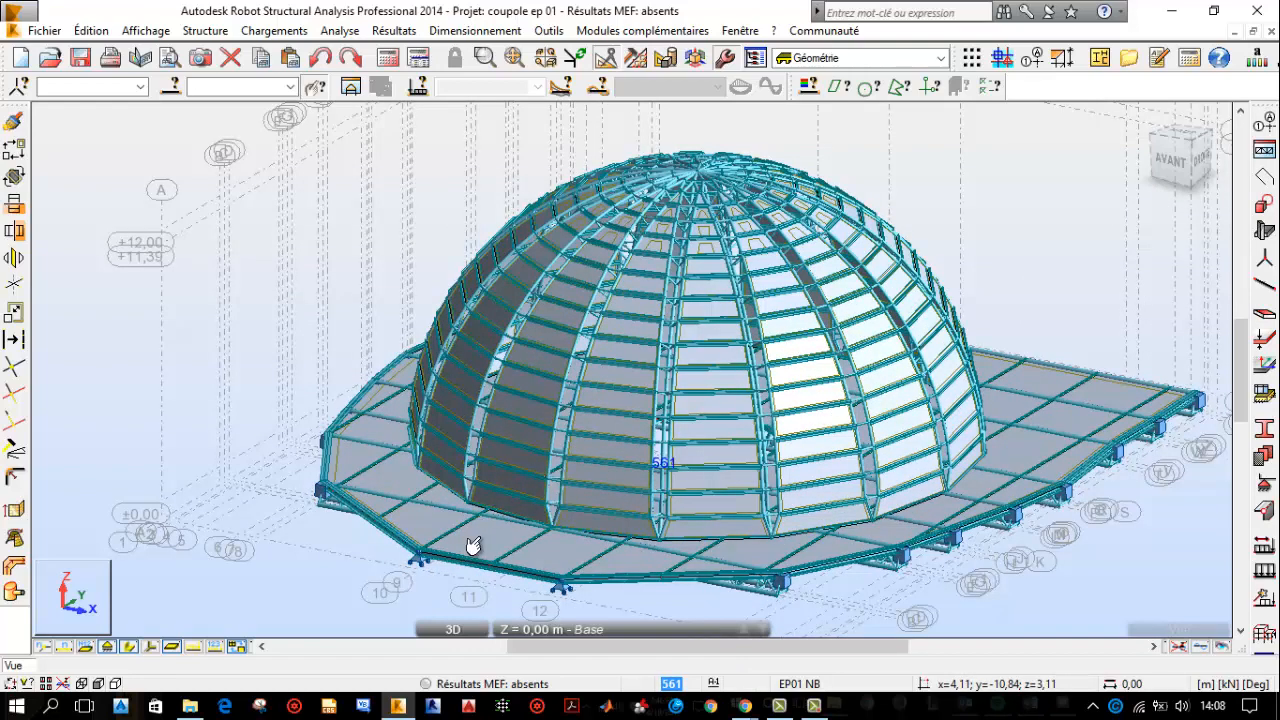
{"action": "left_click", "coordinate": [660, 390]}
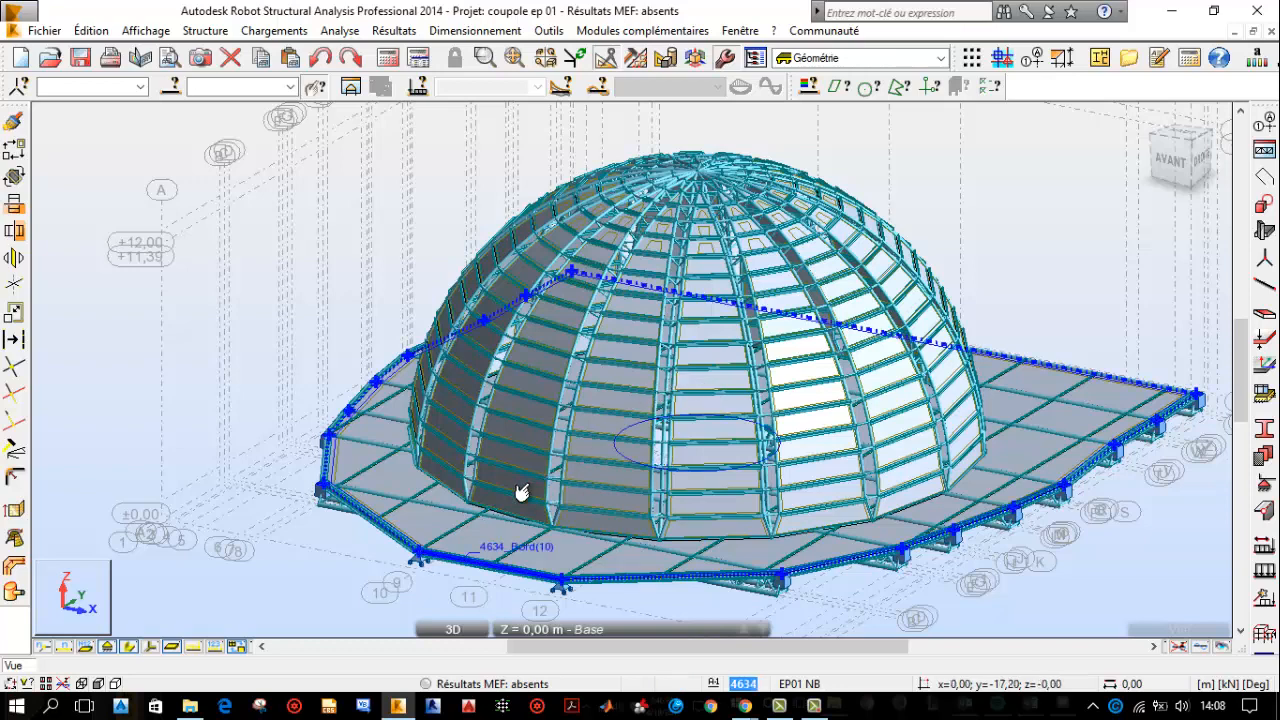
{"action": "left_click", "coordinate": [652, 396]}
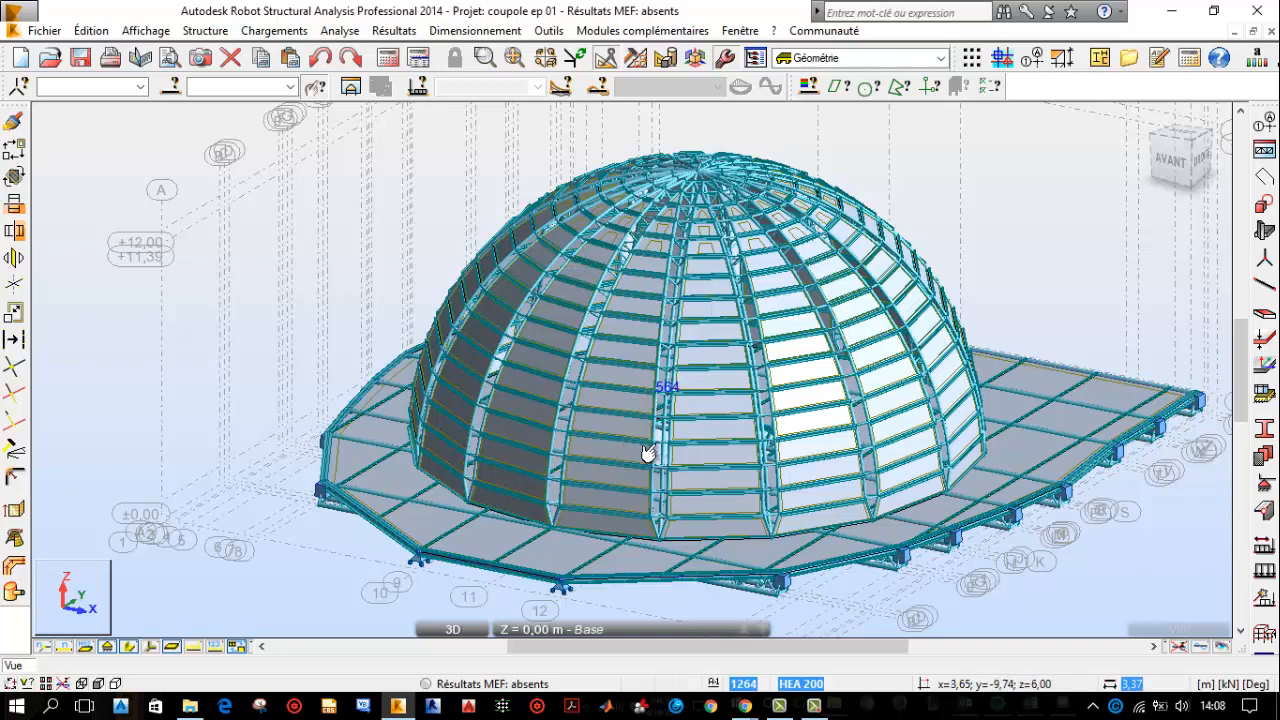
{"action": "left_click", "coordinate": [647, 428]}
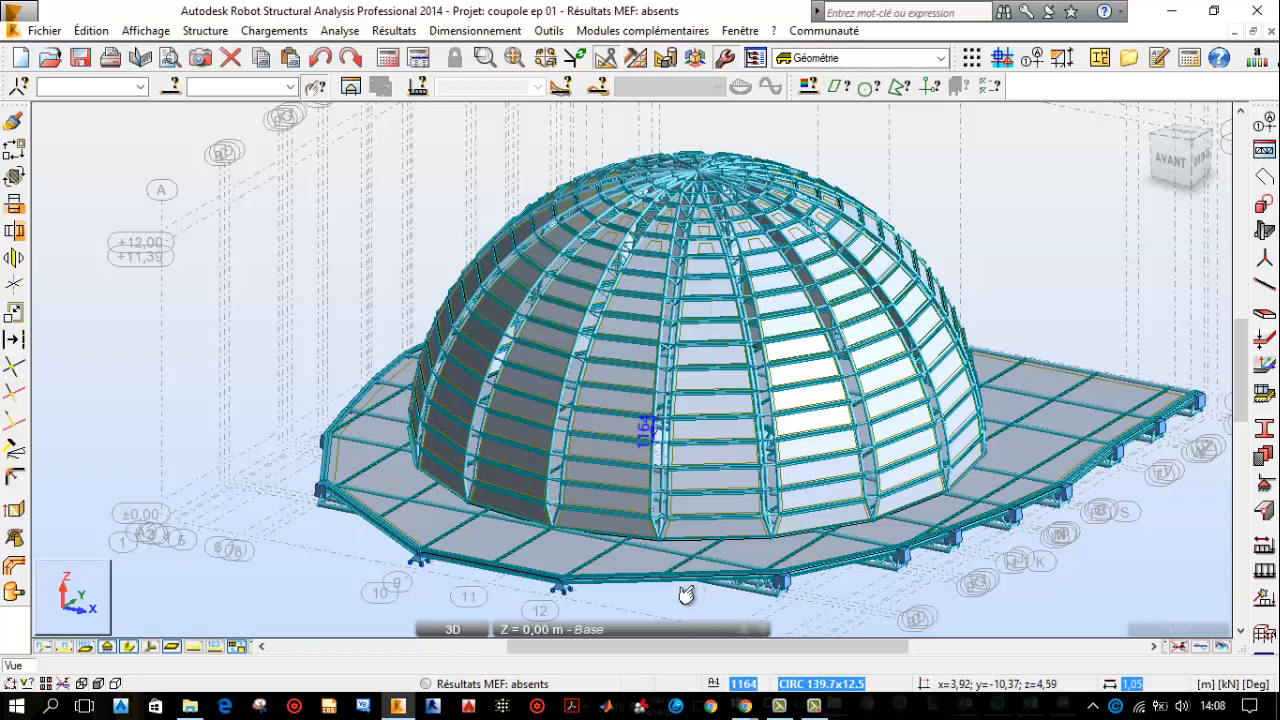
{"action": "scroll", "coordinate": [694, 531], "scroll_direction": "up", "scroll_amount": 2}
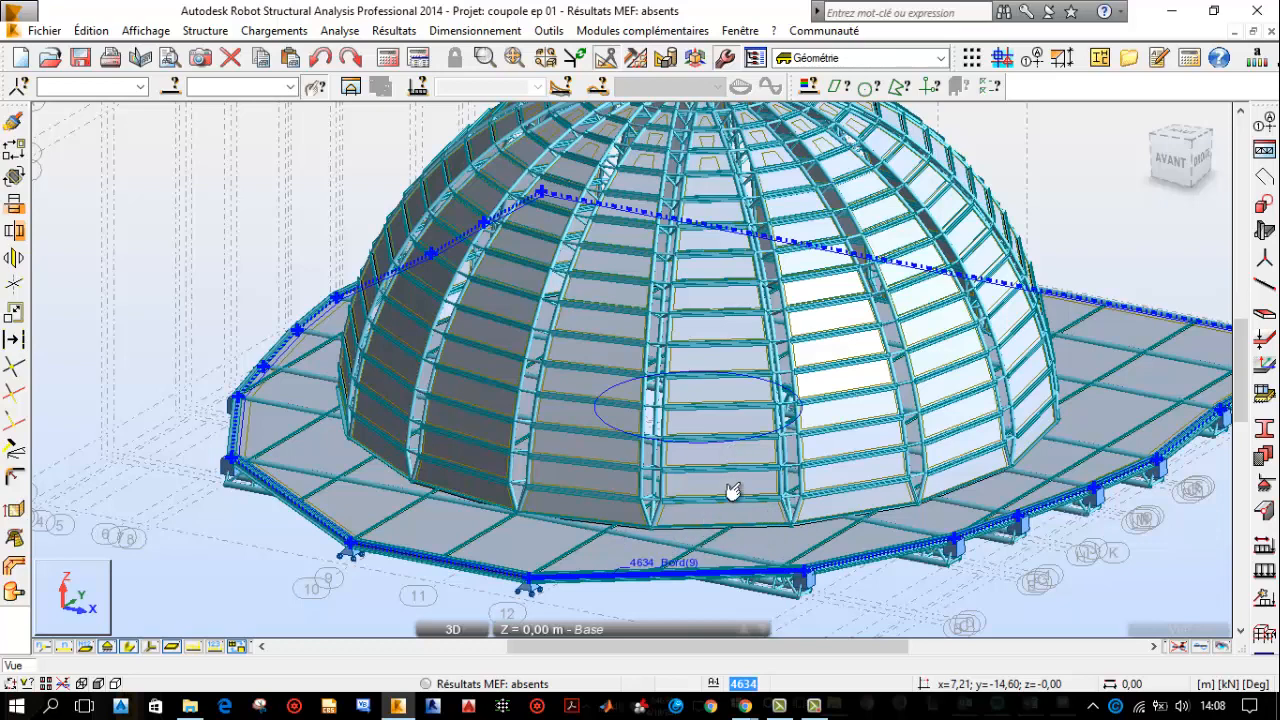
{"action": "scroll", "coordinate": [741, 537], "scroll_direction": "up", "scroll_amount": 1}
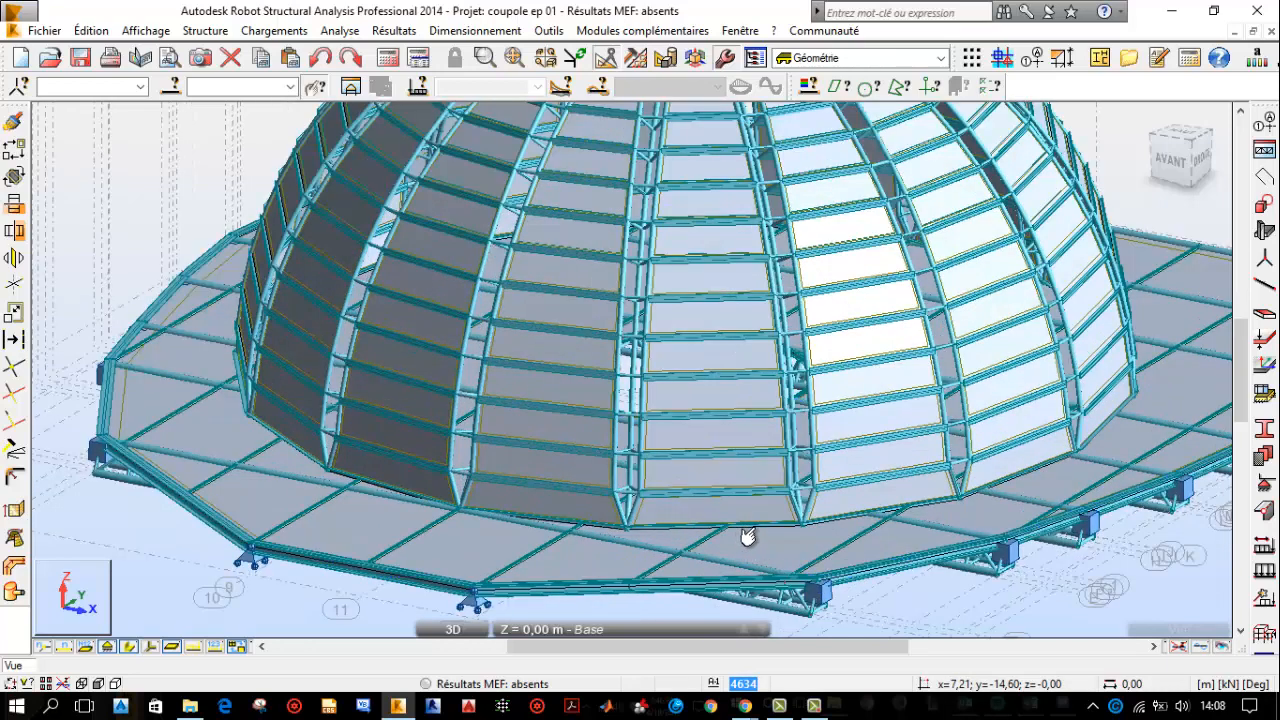
{"action": "scroll", "coordinate": [745, 533], "scroll_direction": "up", "scroll_amount": 1}
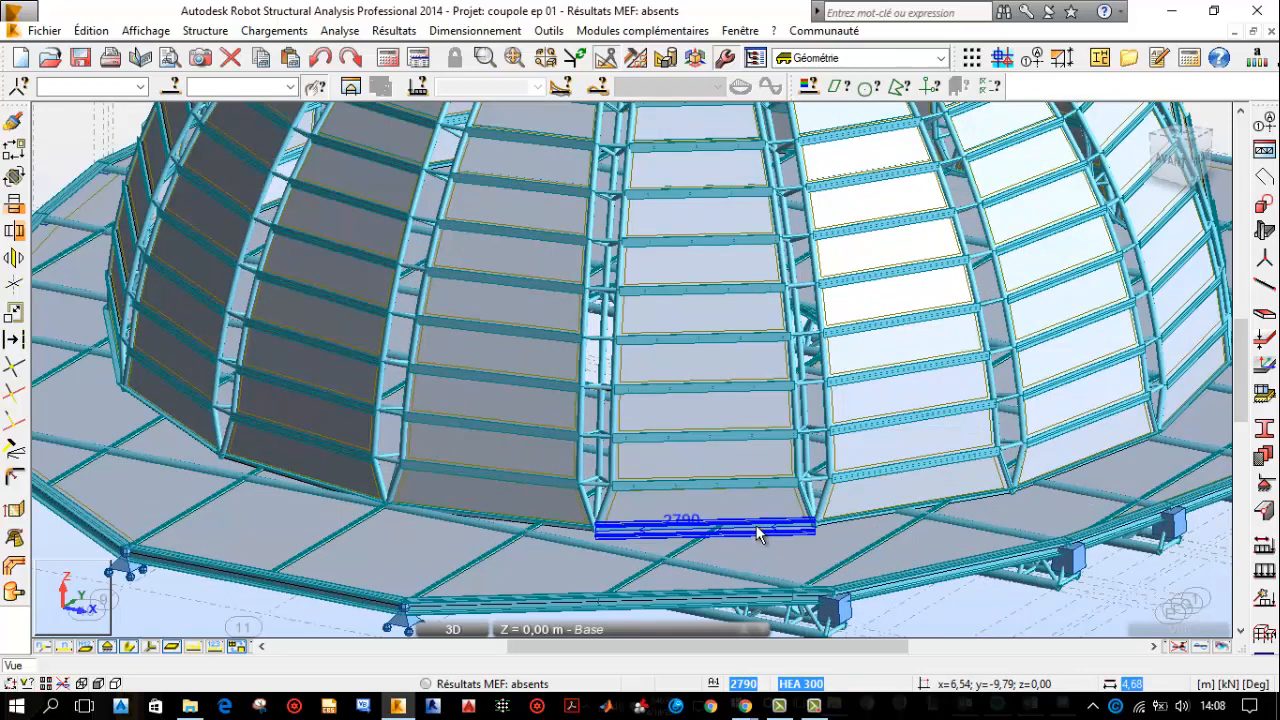
{"action": "left_click", "coordinate": [750, 531]}
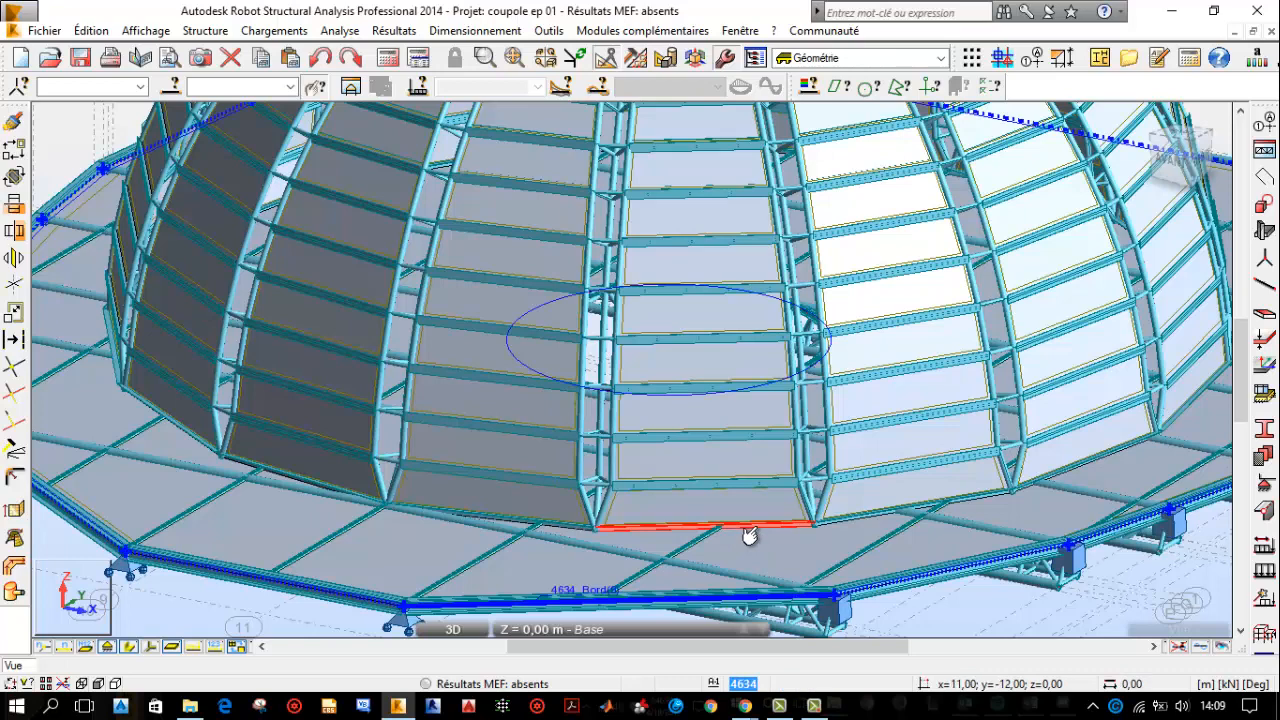
{"action": "right_click", "coordinate": [756, 527]}
{"action": "mouse_move", "coordinate": [757, 469]}
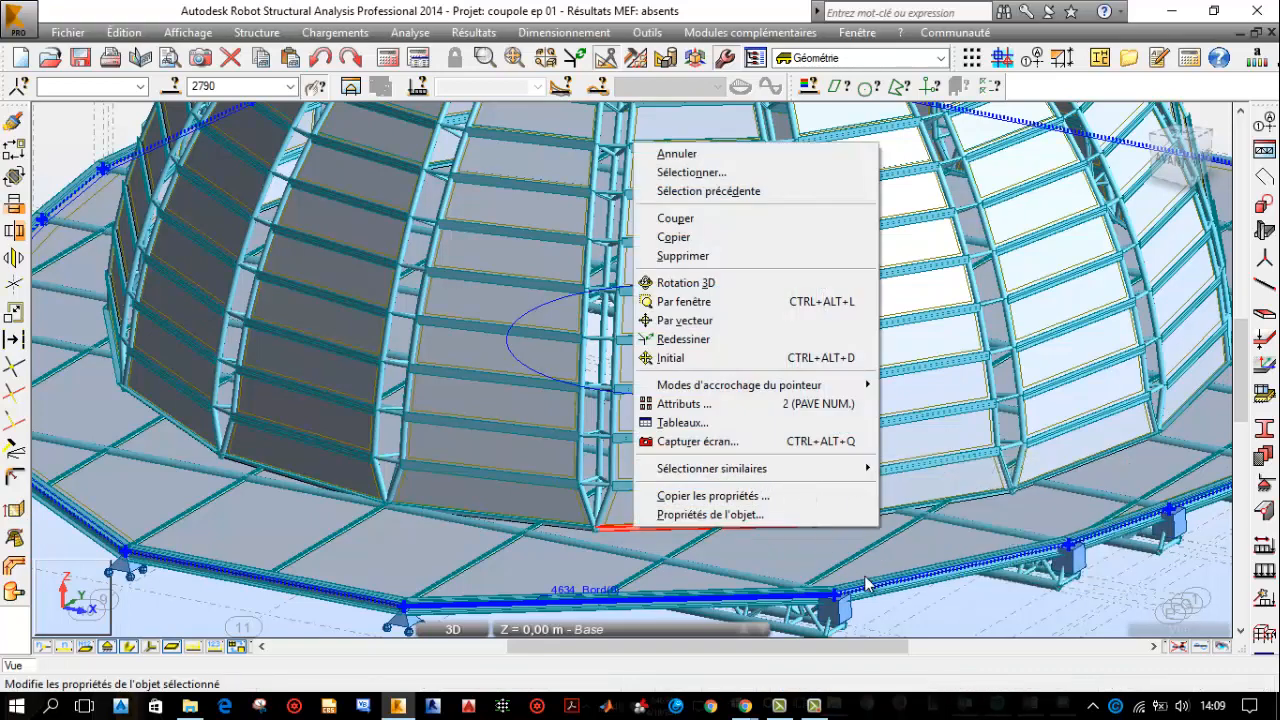
{"action": "left_click", "coordinate": [620, 538]}
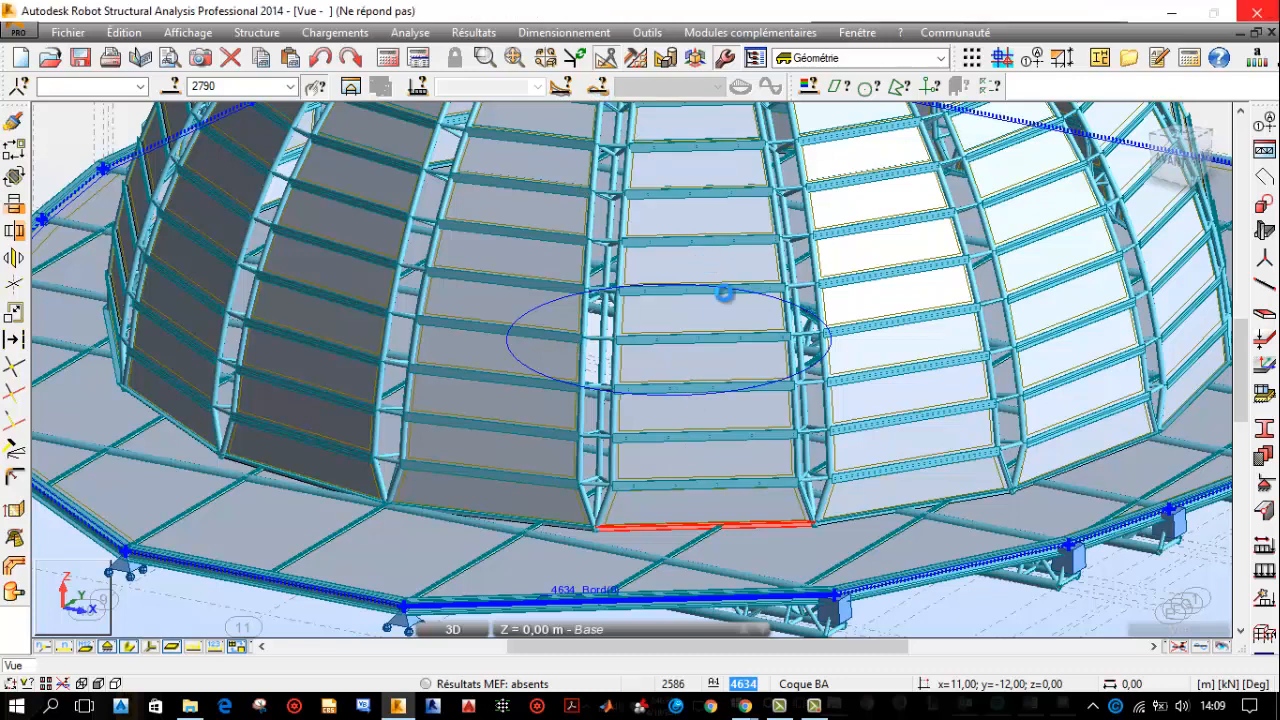
{"action": "left_click", "coordinate": [786, 471]}
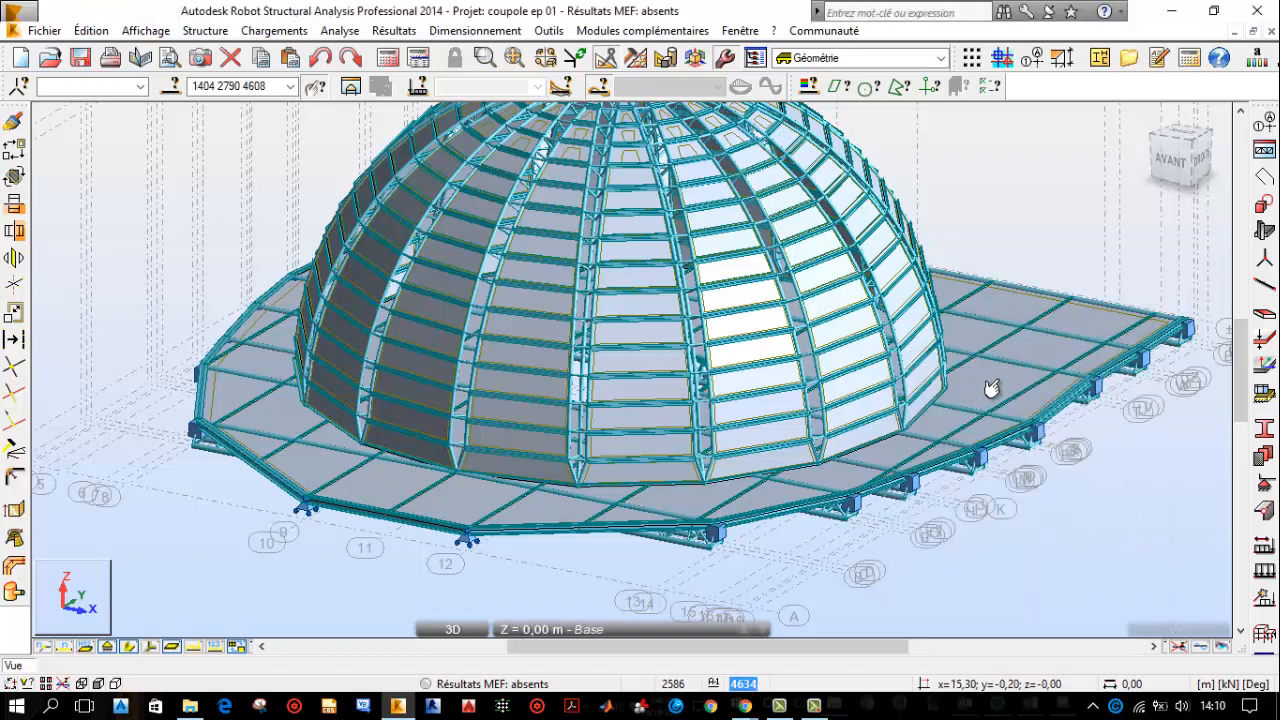
- Select all bars of the HEA_Base_Coupole family and isolate them for editing in the view
{"action": "left_click", "coordinate": [989, 390]}
{"action": "left_click", "coordinate": [598, 87]}
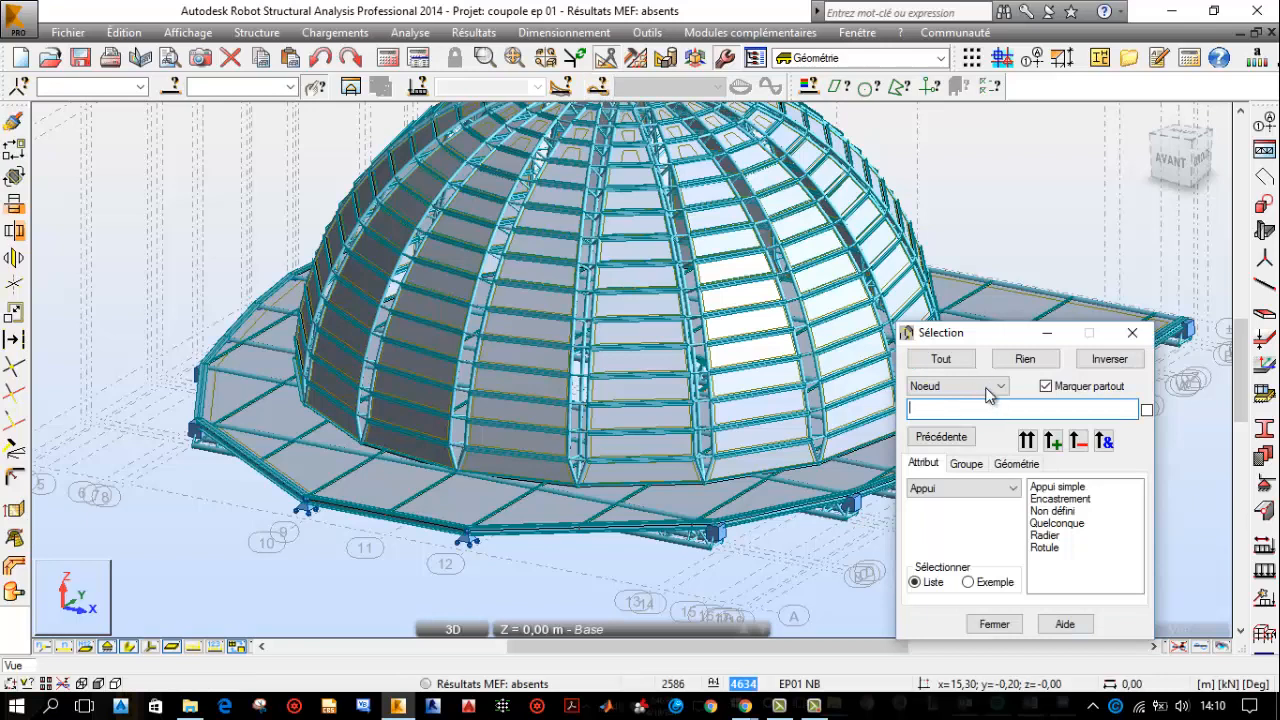
{"action": "left_click", "coordinate": [980, 389]}
{"action": "left_click", "coordinate": [940, 440]}
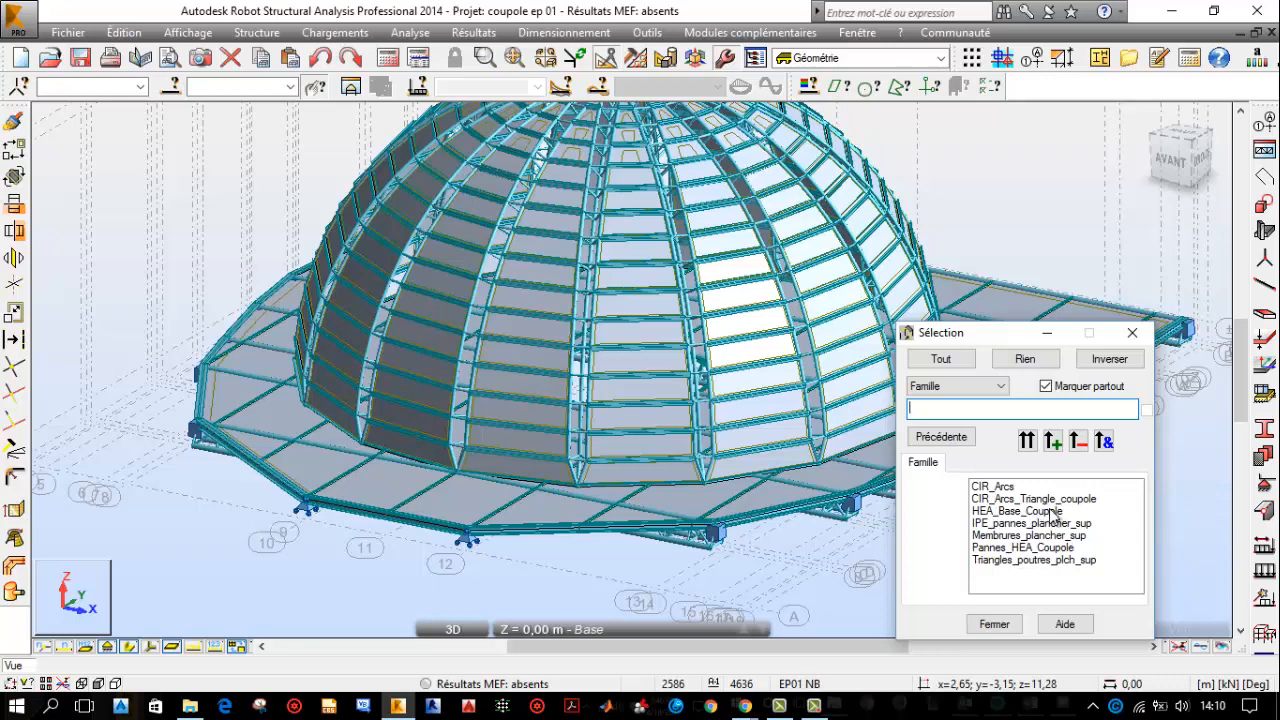
{"action": "left_click", "coordinate": [1005, 513]}
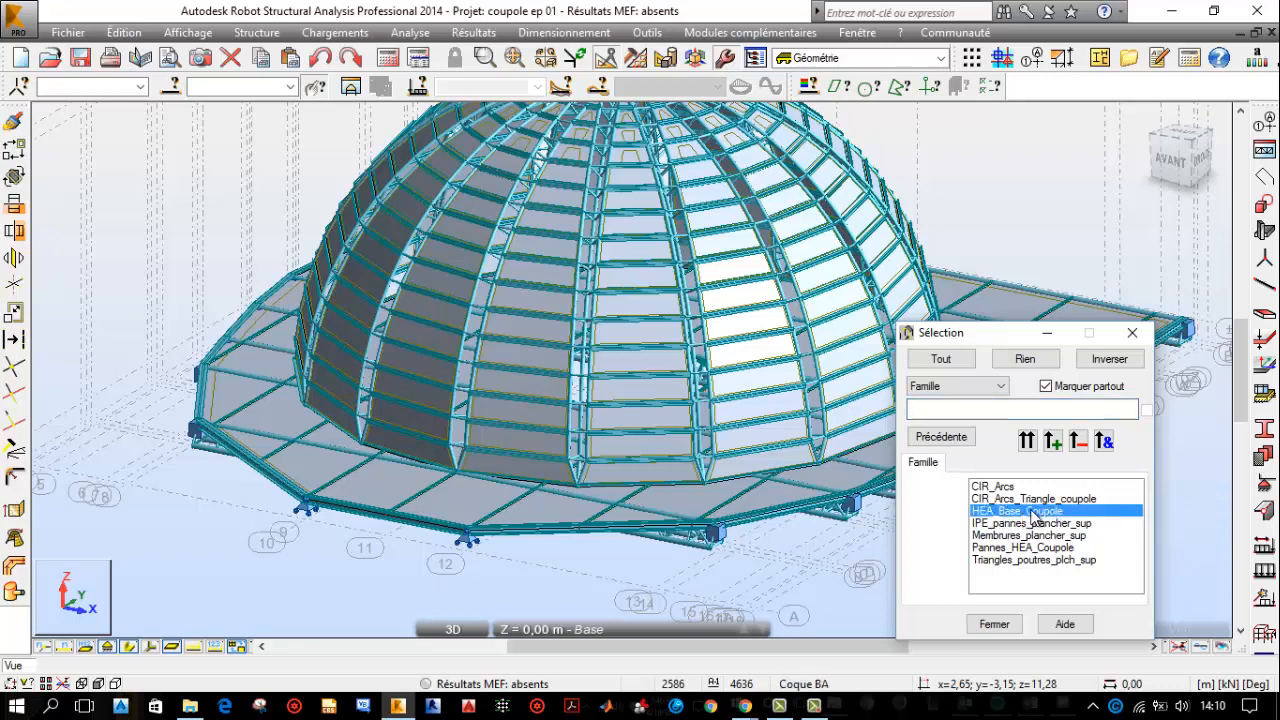
{"action": "left_click", "coordinate": [1033, 445]}
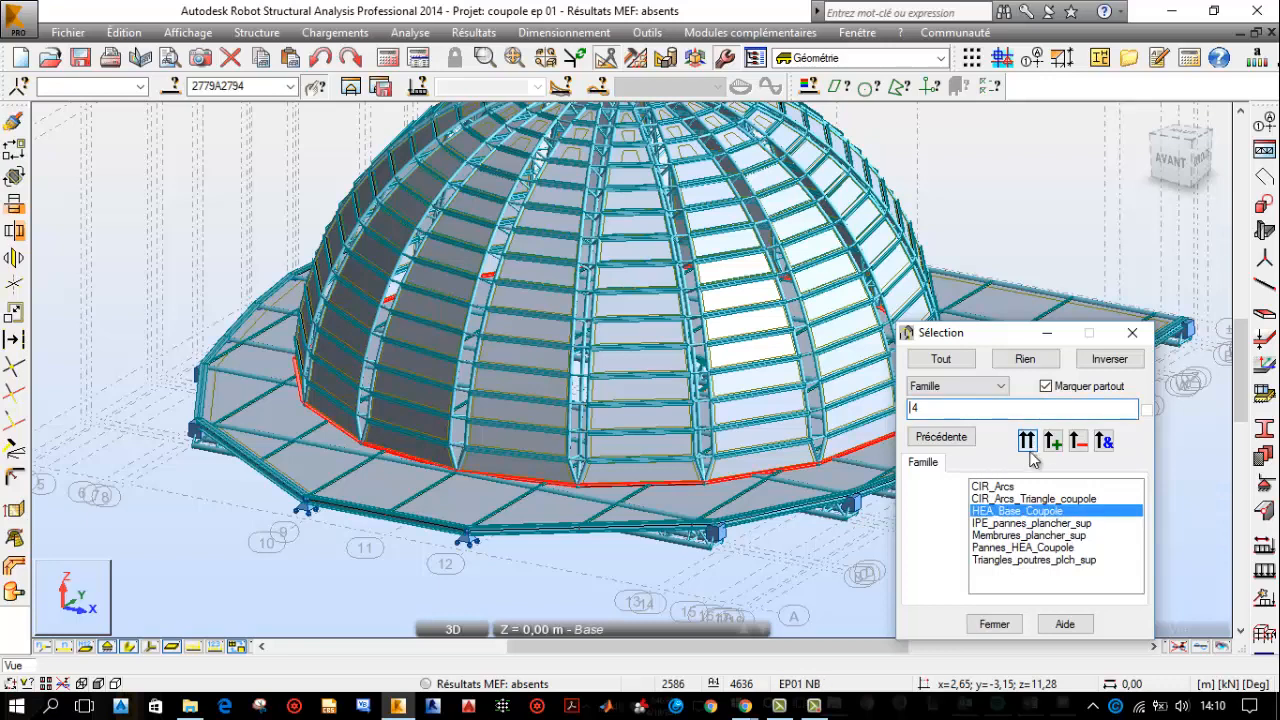
{"action": "left_click", "coordinate": [1125, 343]}
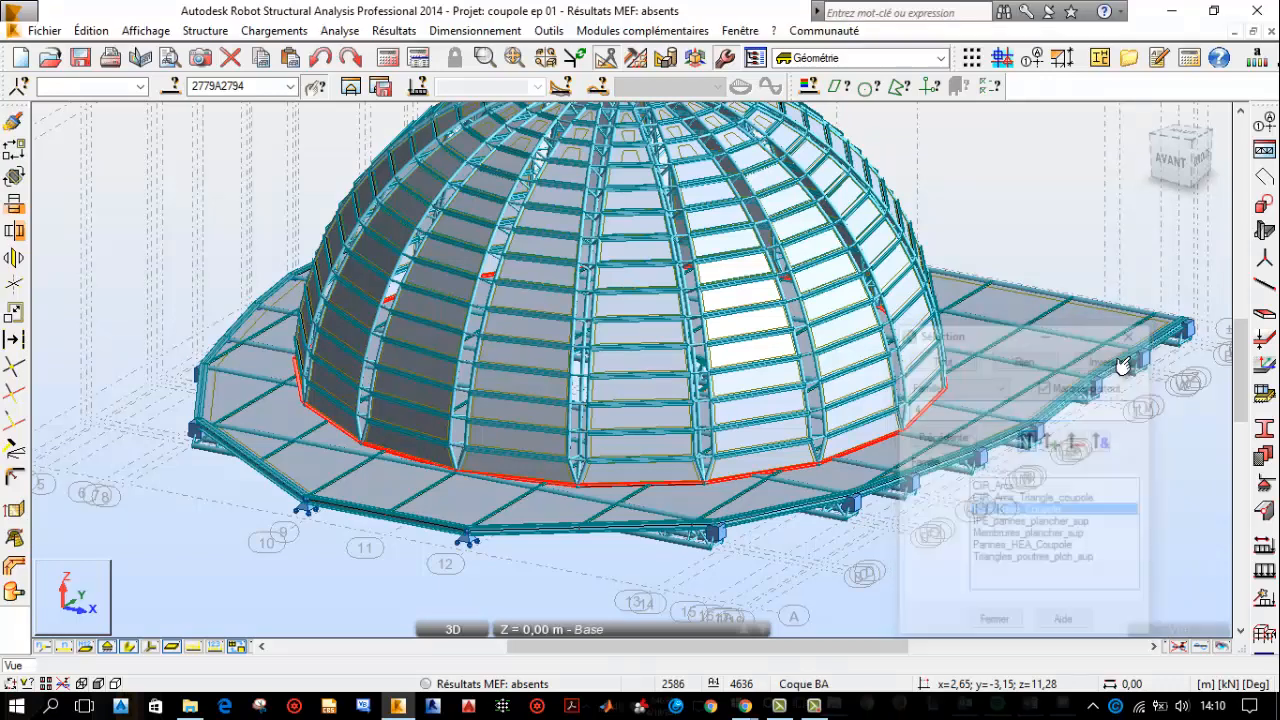
{"action": "left_click", "coordinate": [349, 87]}
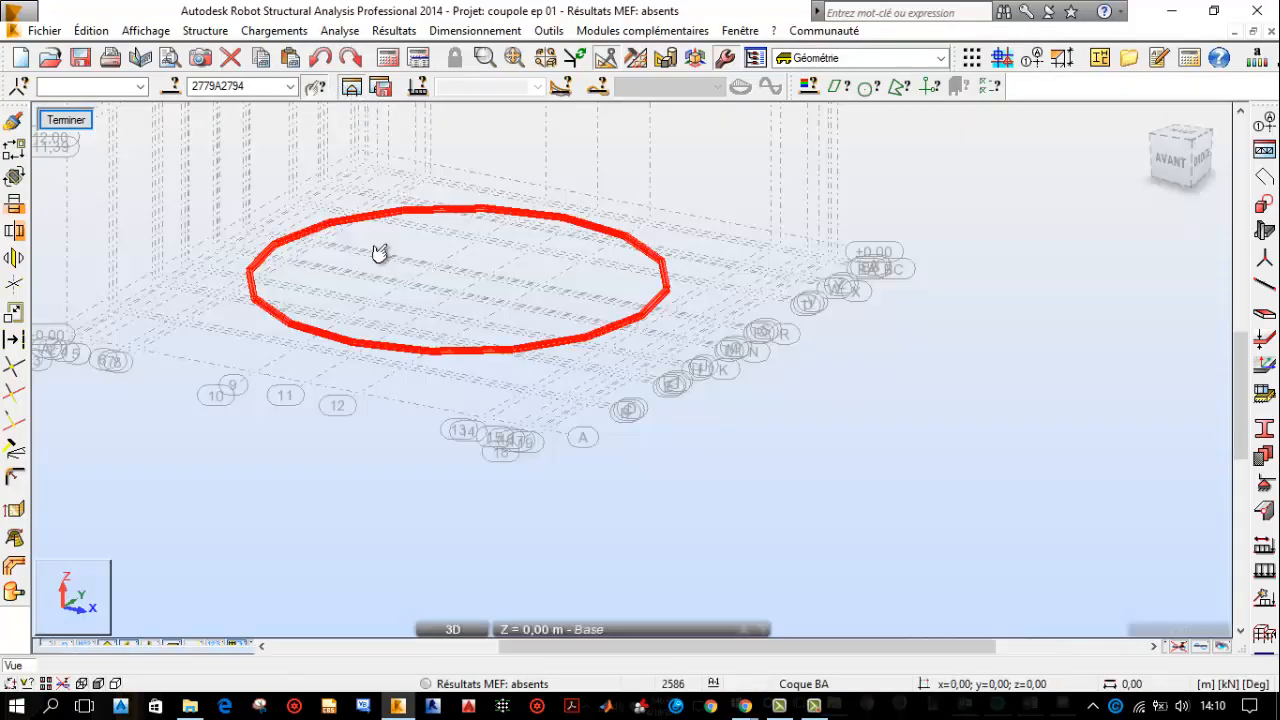
- Examine the section orientation of the isolated HEA base ring bars along the front of the ring
{"action": "scroll", "coordinate": [364, 348], "scroll_direction": "up", "scroll_amount": 3}
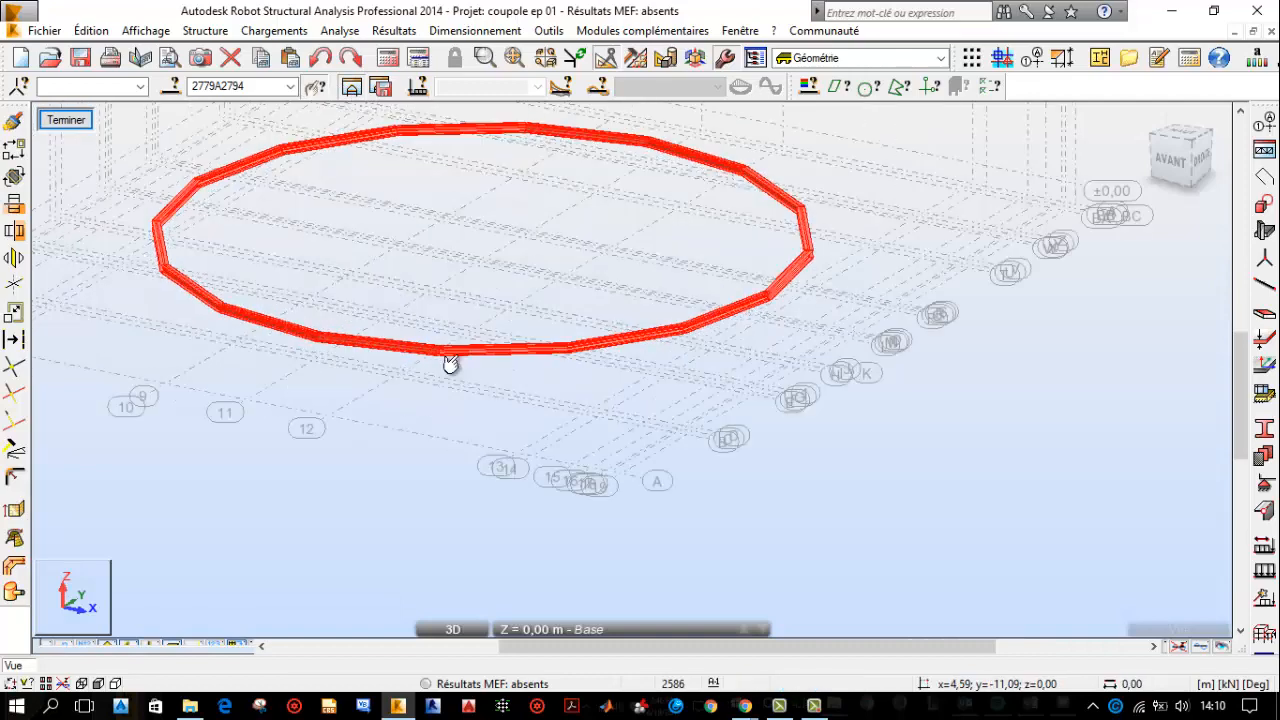
{"action": "scroll", "coordinate": [460, 356], "scroll_direction": "up", "scroll_amount": 2}
{"action": "scroll", "coordinate": [511, 371], "scroll_direction": "up", "scroll_amount": 1}
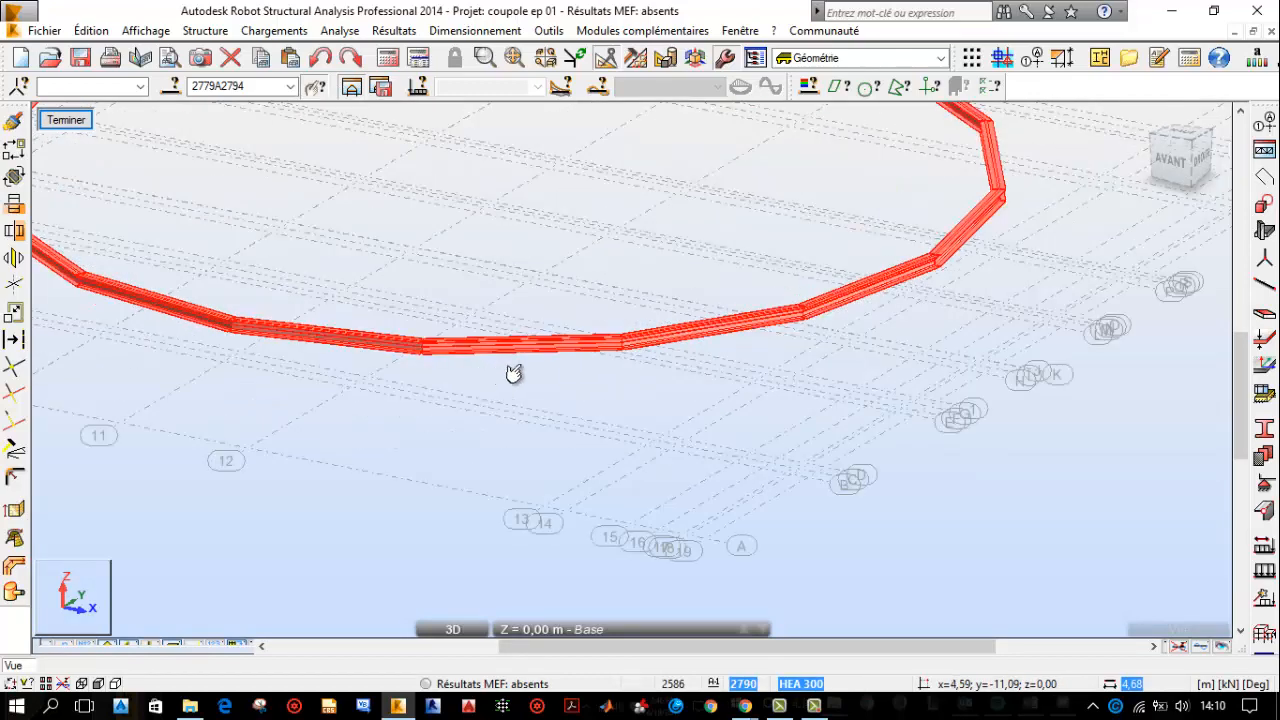
{"action": "scroll", "coordinate": [529, 360], "scroll_direction": "up", "scroll_amount": 1}
{"action": "scroll", "coordinate": [531, 361], "scroll_direction": "up", "scroll_amount": 1}
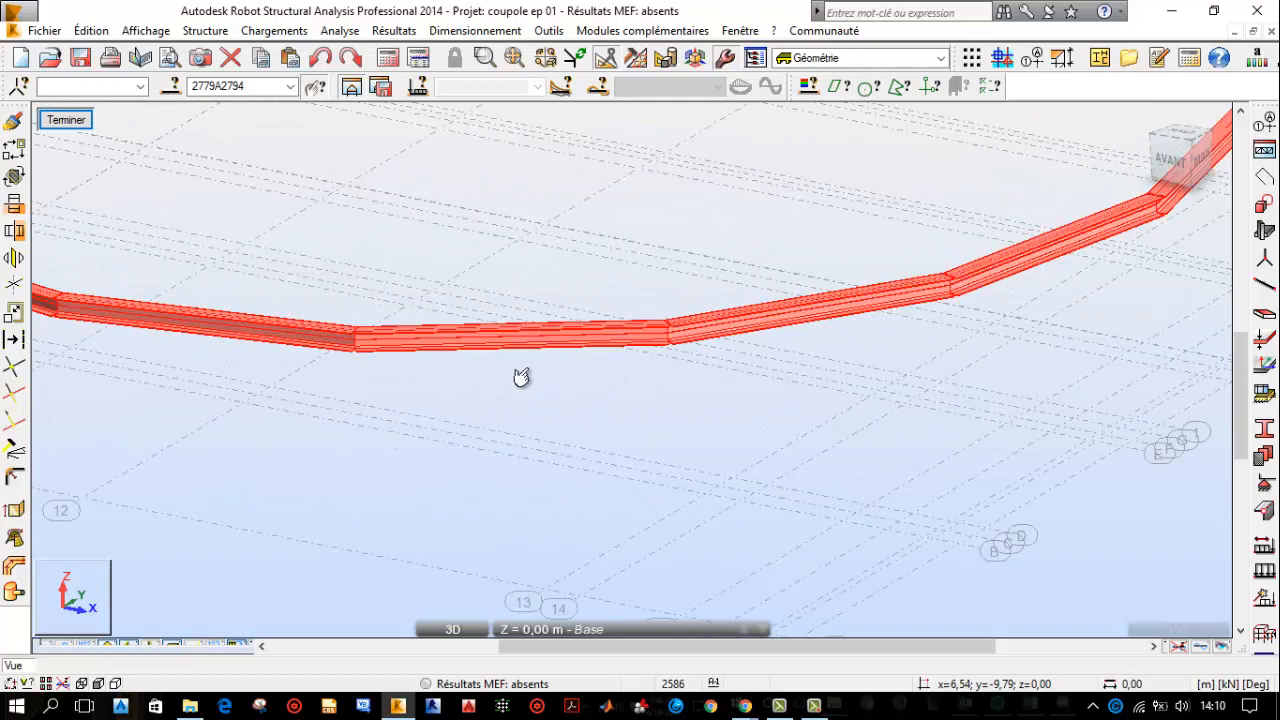
{"action": "scroll", "coordinate": [513, 370], "scroll_direction": "up", "scroll_amount": 1}
{"action": "scroll", "coordinate": [513, 368], "scroll_direction": "up", "scroll_amount": 1}
{"action": "scroll", "coordinate": [515, 369], "scroll_direction": "up", "scroll_amount": 1}
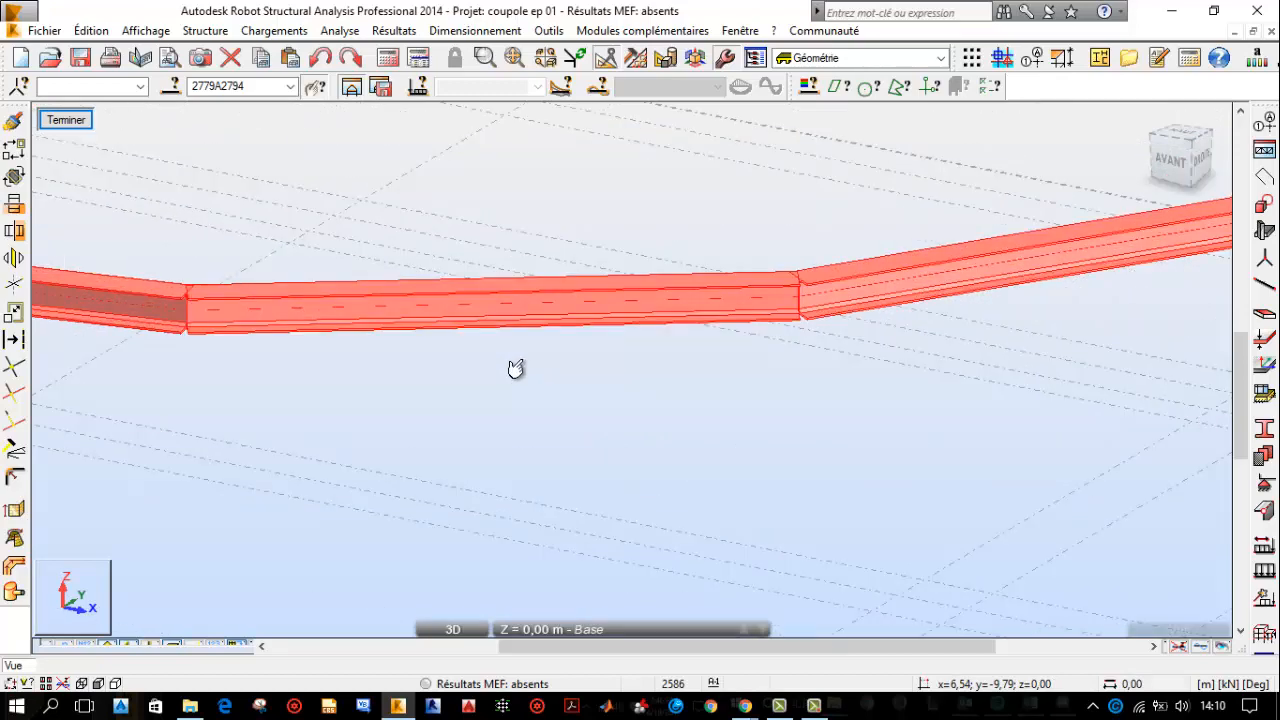
{"action": "scroll", "coordinate": [515, 370], "scroll_direction": "down", "scroll_amount": 3}
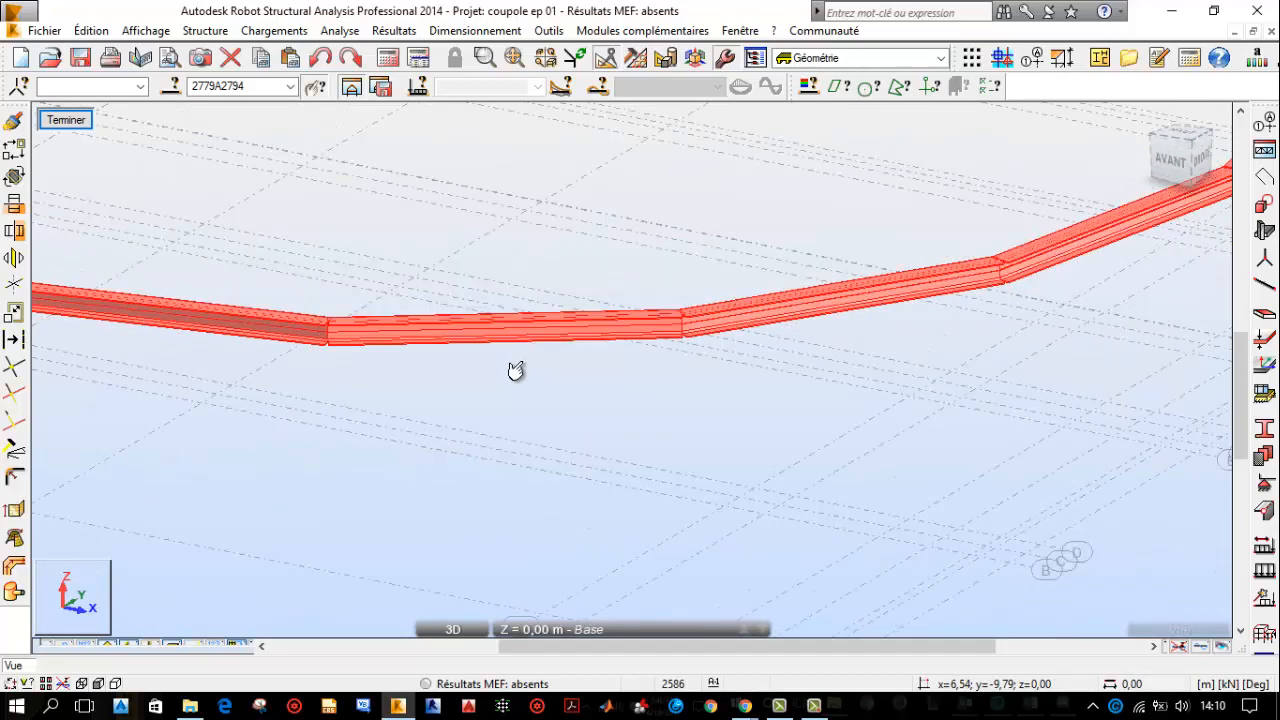
{"action": "scroll", "coordinate": [515, 370], "scroll_direction": "down", "scroll_amount": 2}
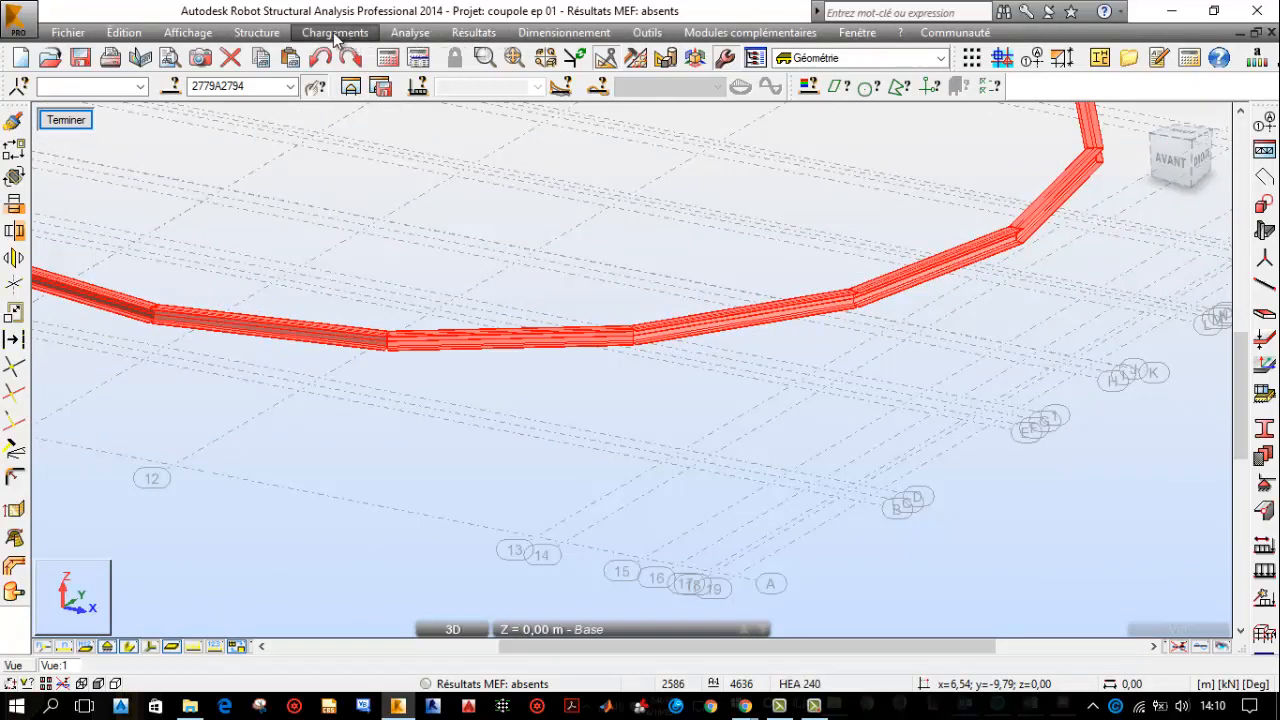
- Apply a gamma angle of 90° to the selected base ring bars 2779A2794
{"action": "left_click", "coordinate": [256, 32]}
{"action": "mouse_move", "coordinate": [421, 387]}
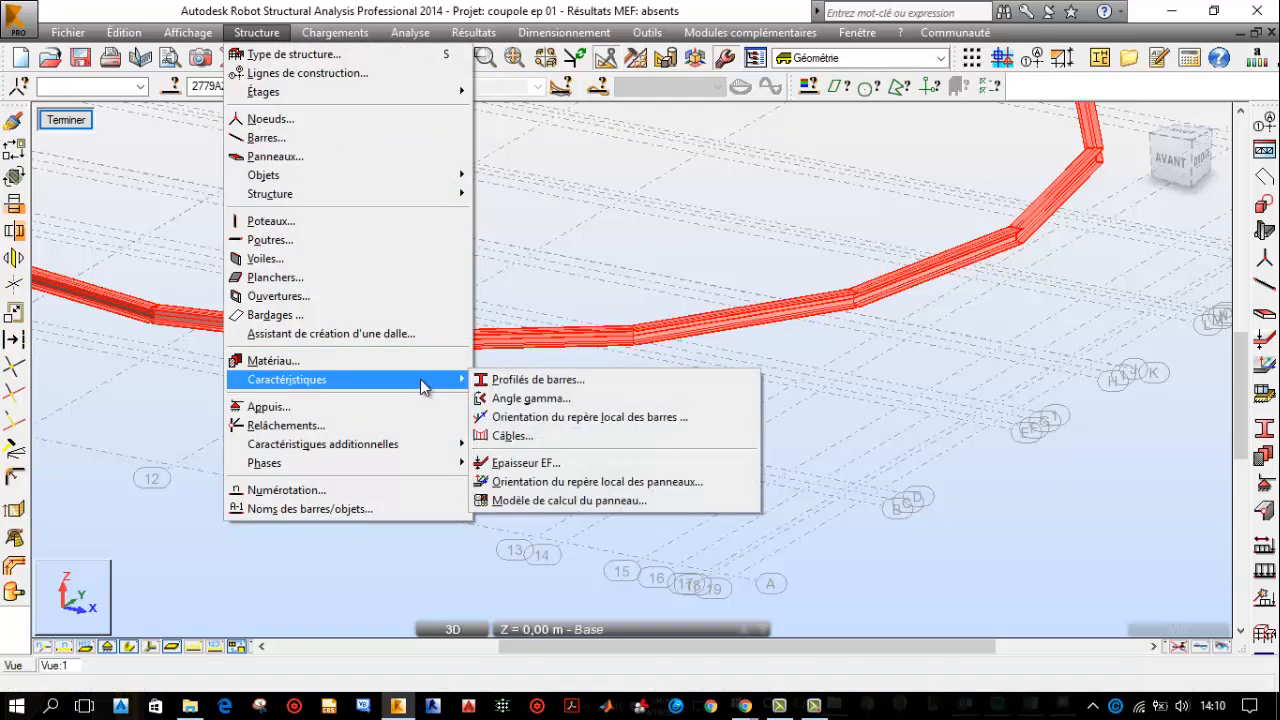
{"action": "left_click", "coordinate": [533, 400]}
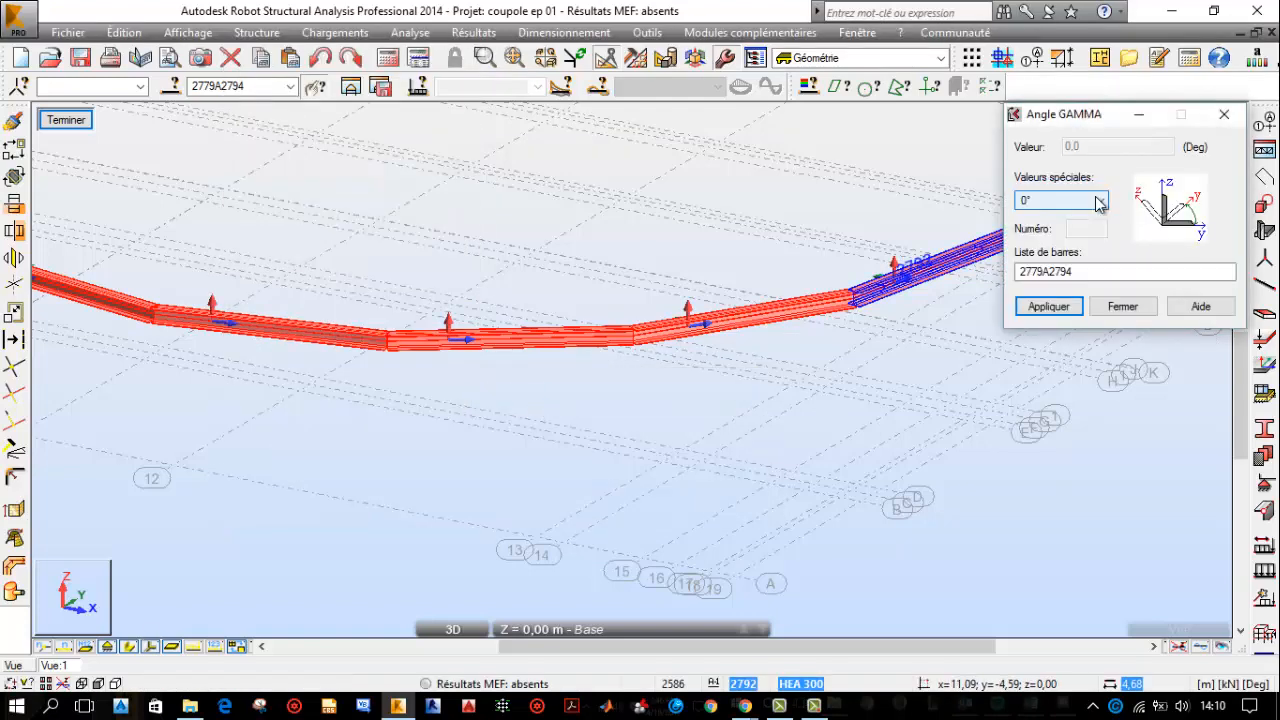
{"action": "left_click", "coordinate": [1070, 202]}
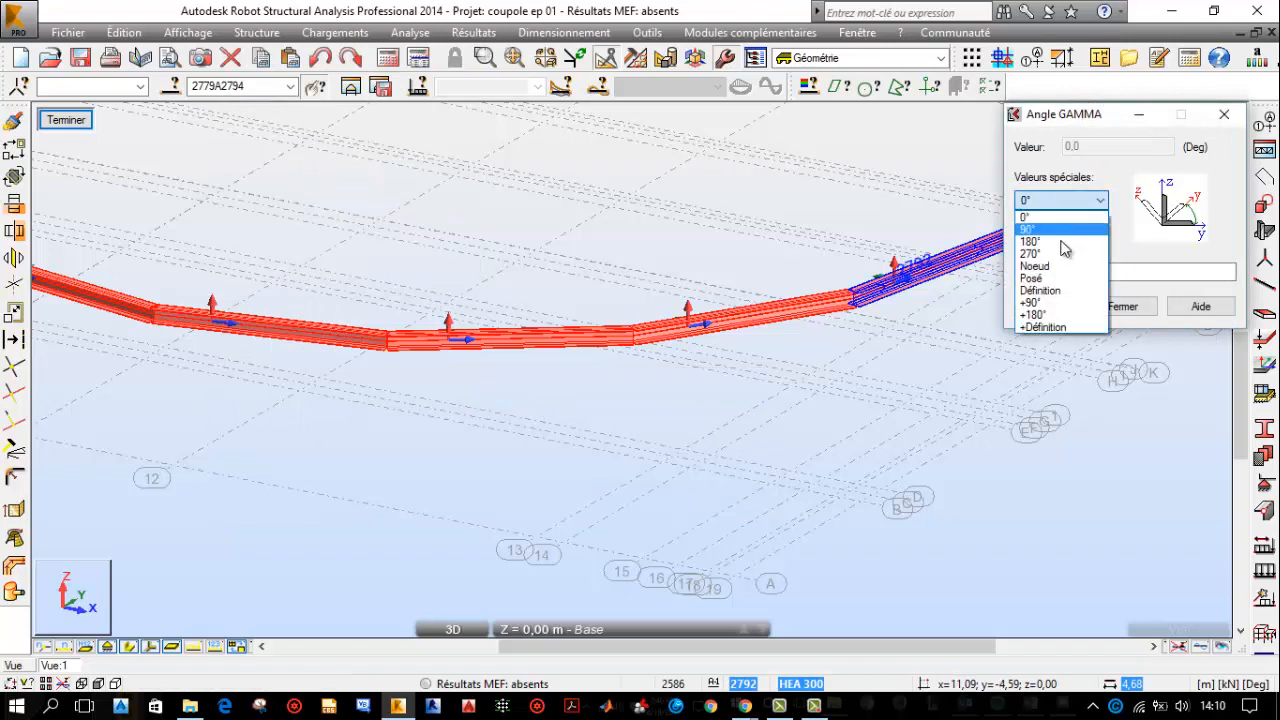
{"action": "left_click", "coordinate": [1066, 232]}
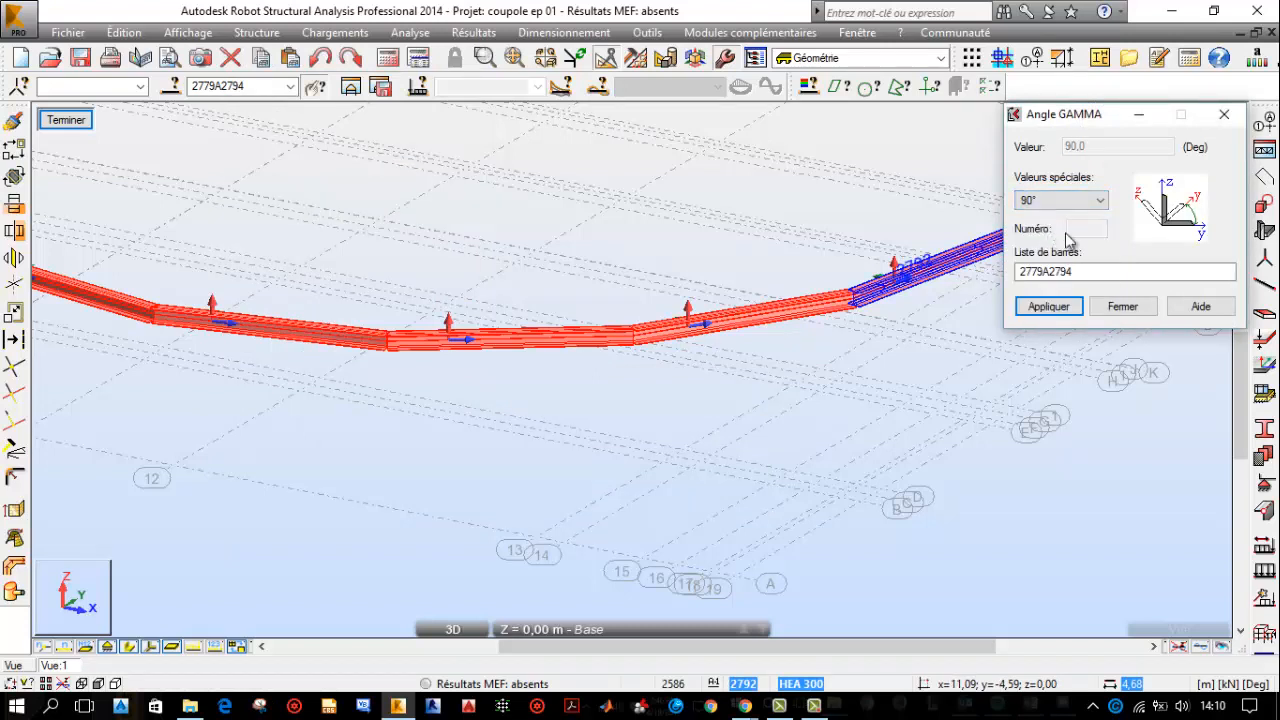
{"action": "left_click", "coordinate": [1062, 310]}
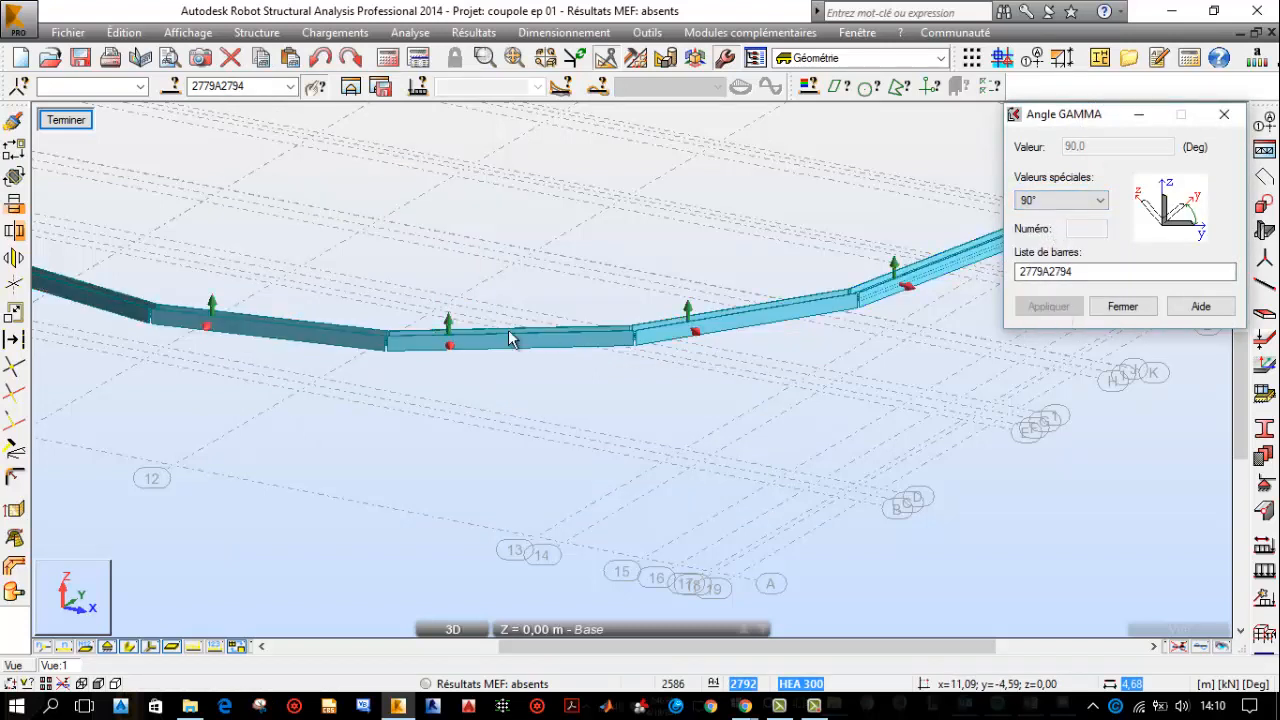
- Check the rotated base ring sections, close the gamma angle settings and end the isolated editing of the ring
{"action": "scroll", "coordinate": [511, 342], "scroll_direction": "up", "scroll_amount": 1}
{"action": "scroll", "coordinate": [550, 370], "scroll_direction": "down", "scroll_amount": 1}
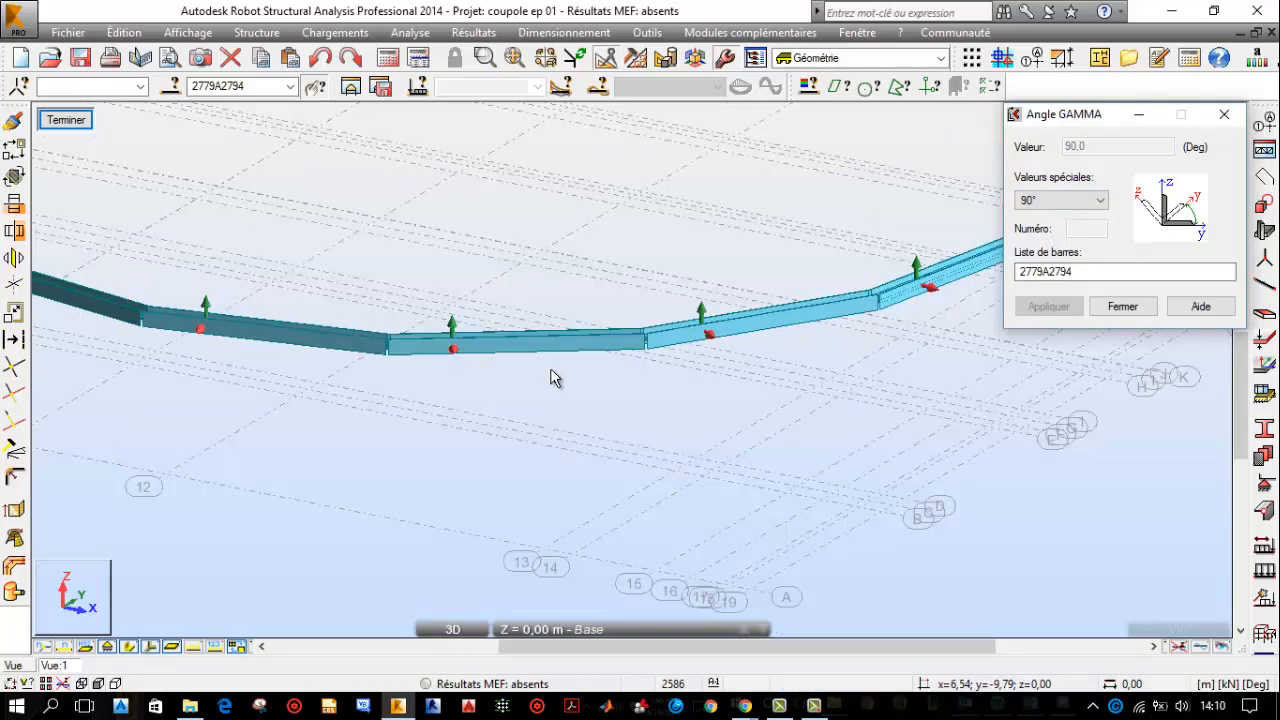
{"action": "scroll", "coordinate": [551, 372], "scroll_direction": "down", "scroll_amount": 1}
{"action": "scroll", "coordinate": [552, 381], "scroll_direction": "down", "scroll_amount": 2}
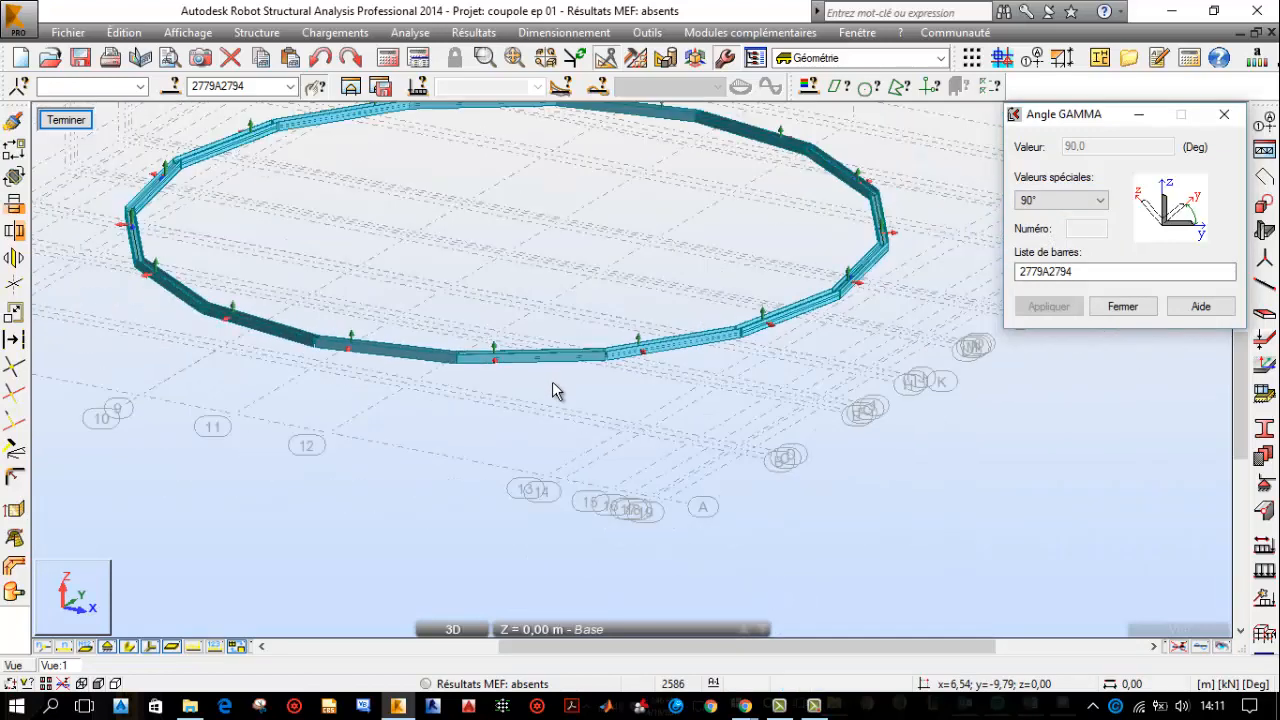
{"action": "scroll", "coordinate": [553, 382], "scroll_direction": "down", "scroll_amount": 2}
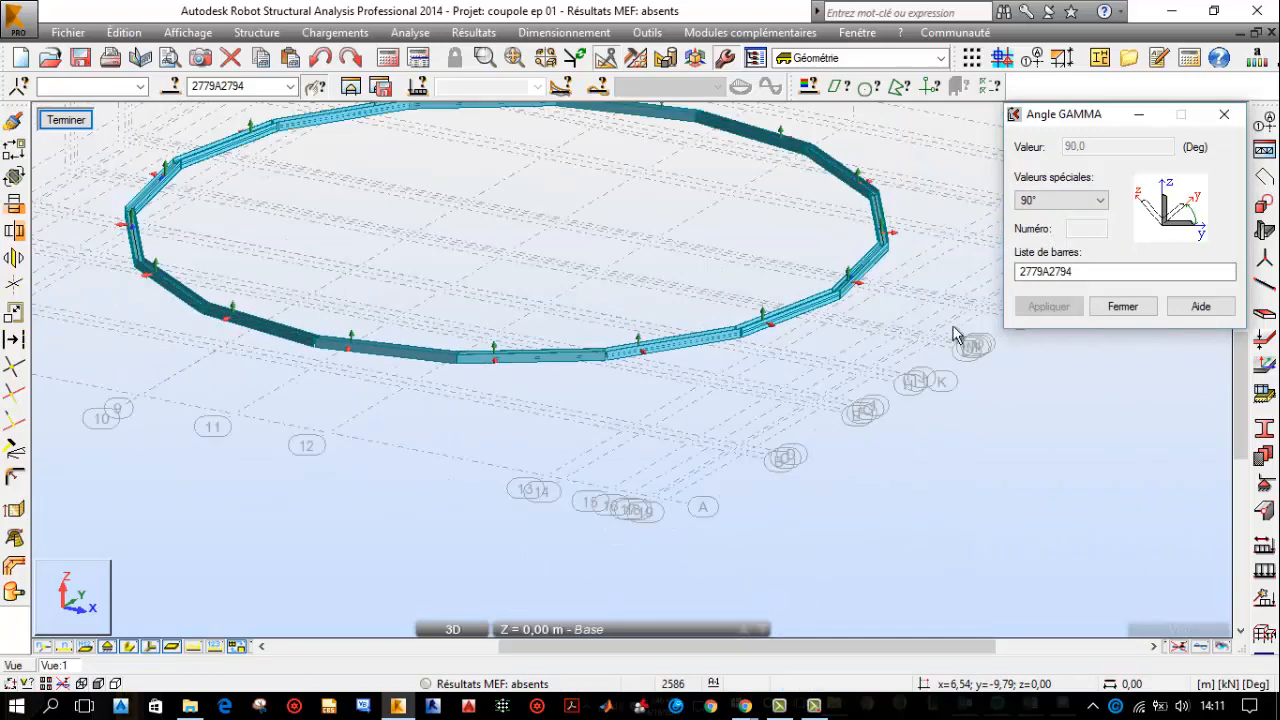
{"action": "left_click", "coordinate": [1134, 310]}
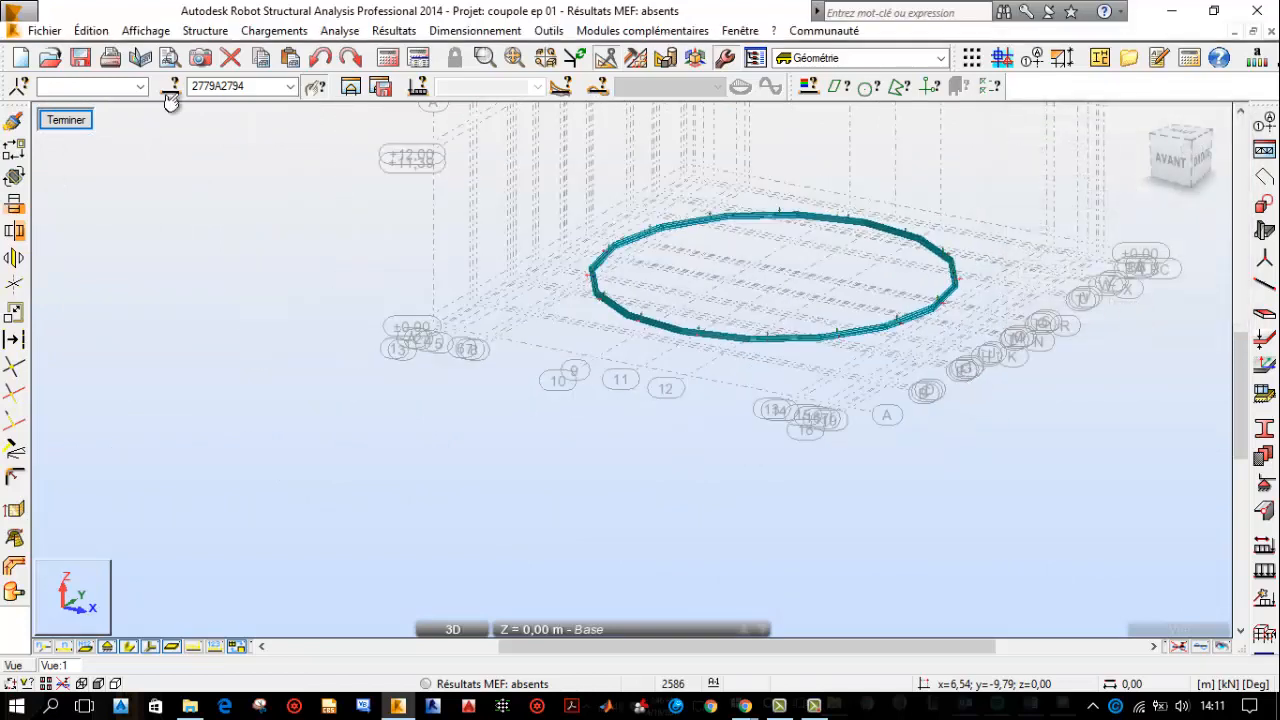
{"action": "left_click", "coordinate": [78, 125]}
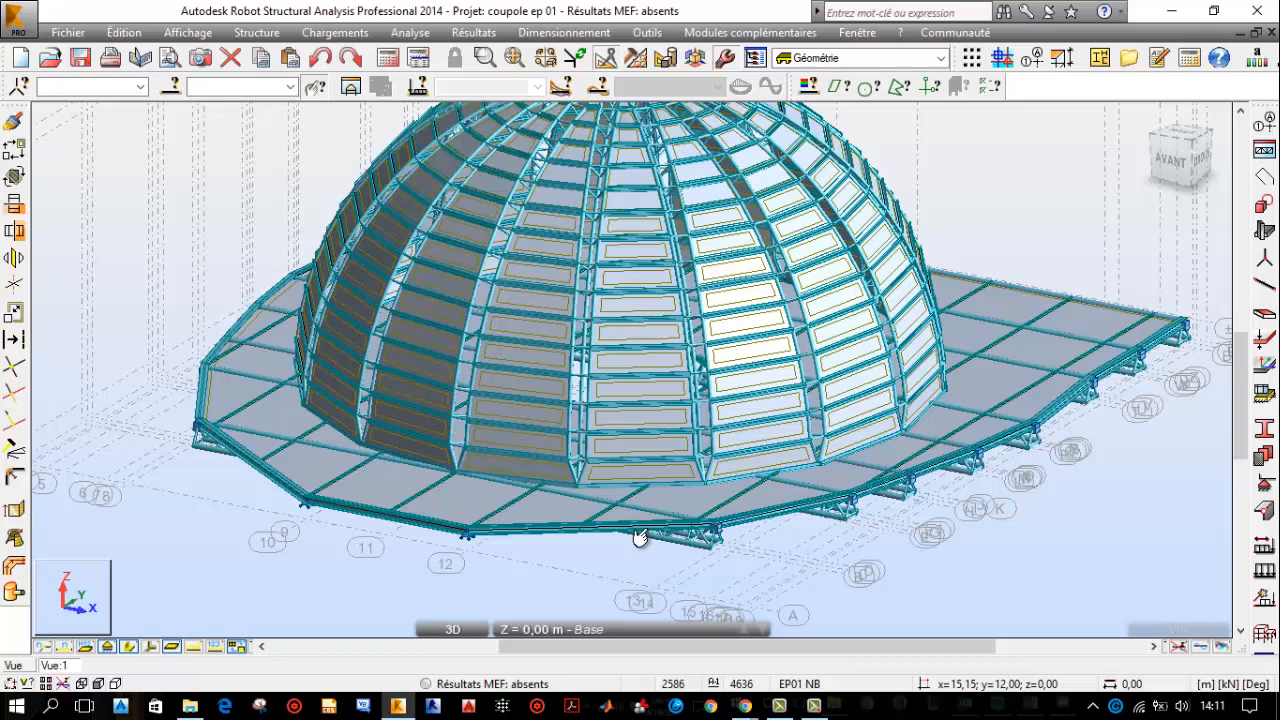
- Examine the base ring beam at the foot of the dome's front in the full model
{"action": "scroll", "coordinate": [663, 514], "scroll_direction": "up", "scroll_amount": 1}
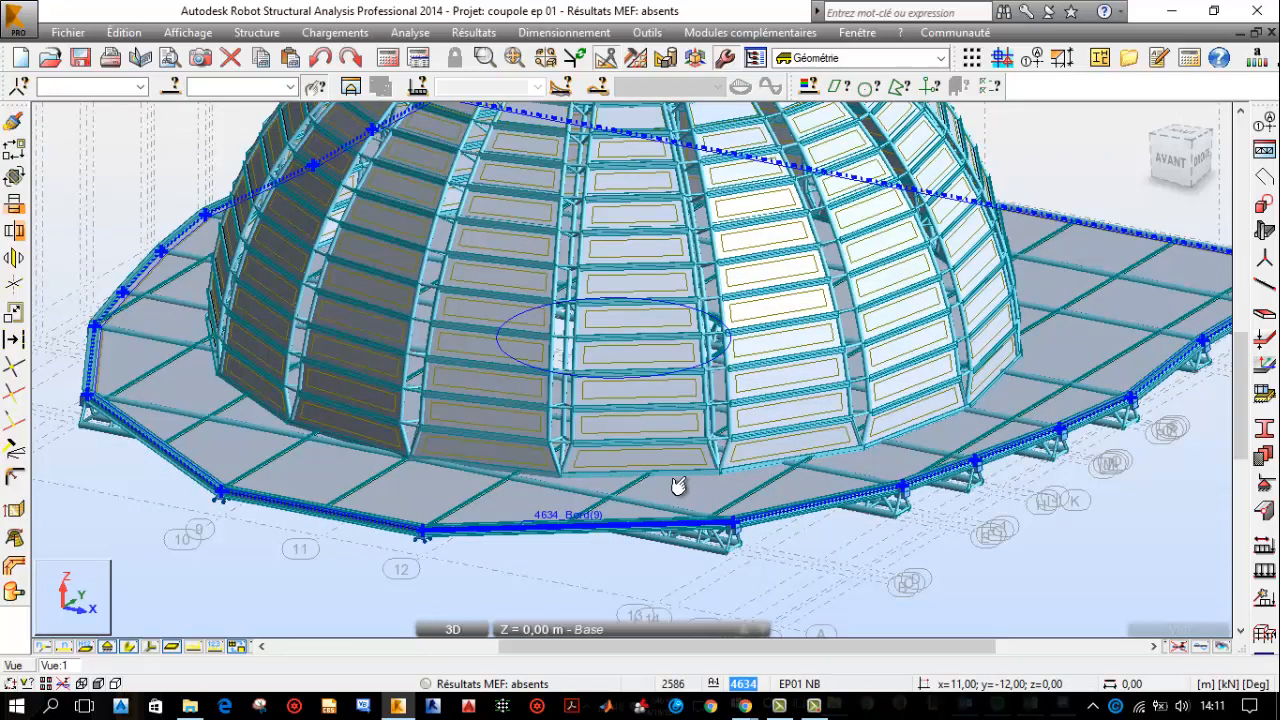
{"action": "left_click", "coordinate": [716, 474]}
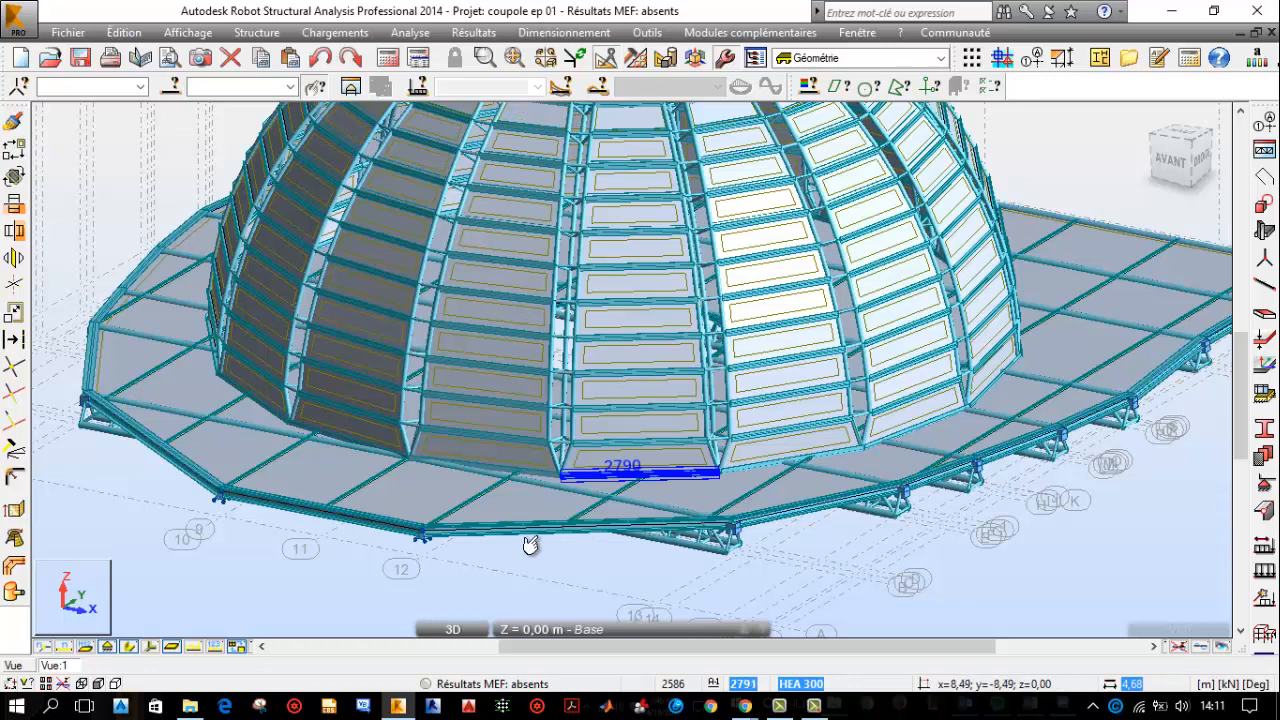